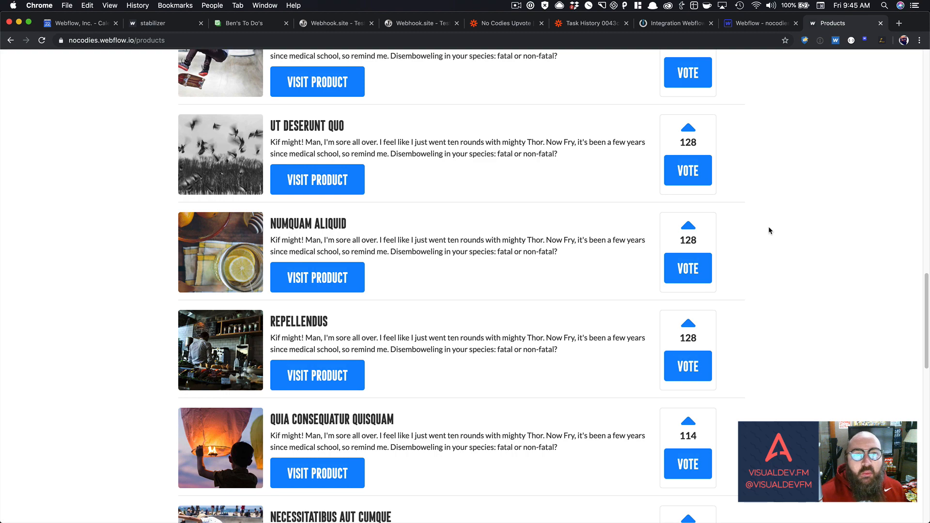
Step: Open the No Codies home page in a new tab, review its categories and featured product, and close it
scroll(768, 226, "up", 20)
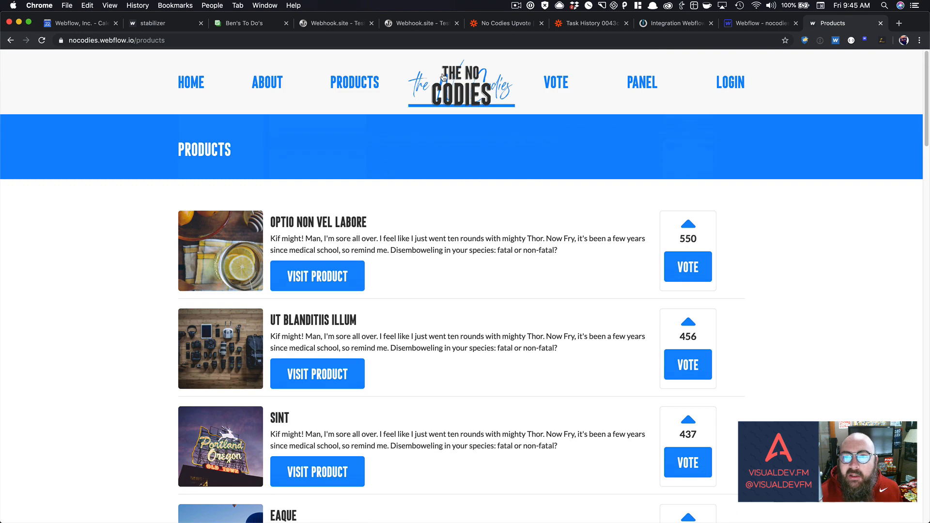
left_click(463, 73, "super")
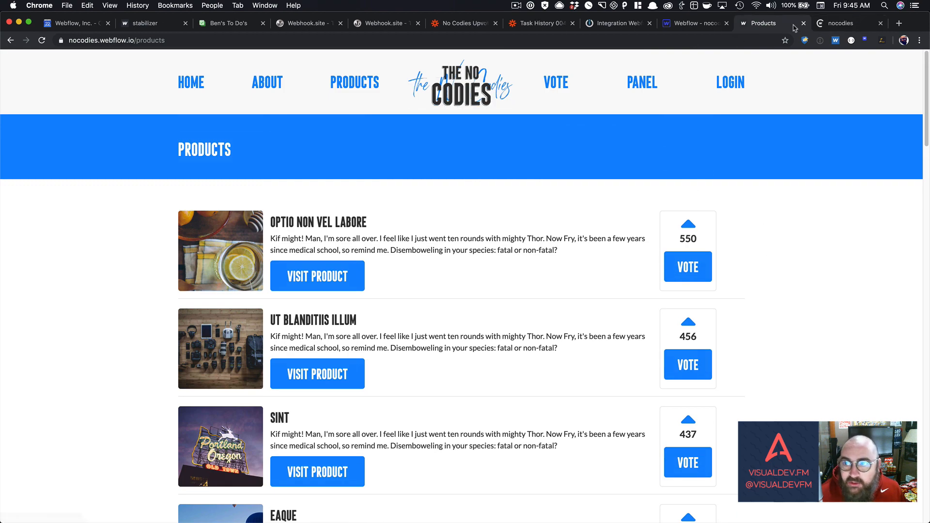
left_click(837, 29)
scroll(785, 201, "down", 7)
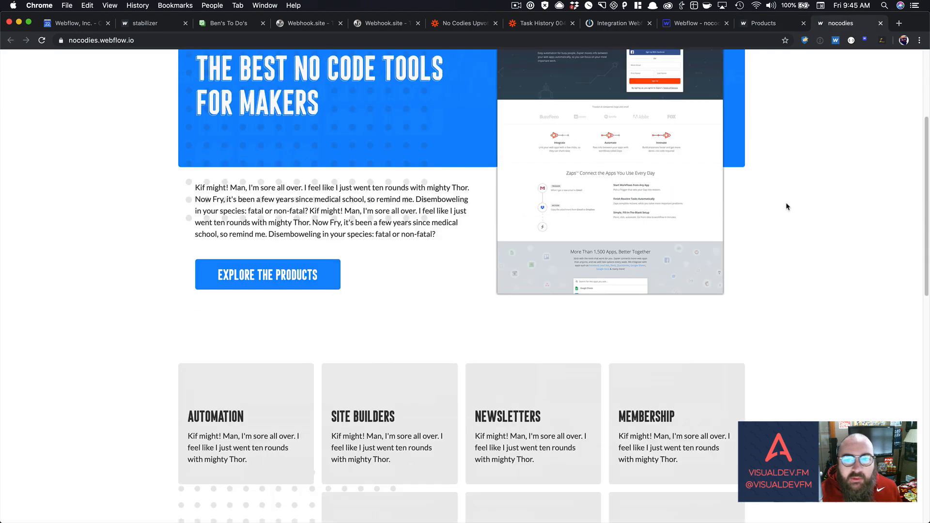
scroll(785, 197, "down", 3)
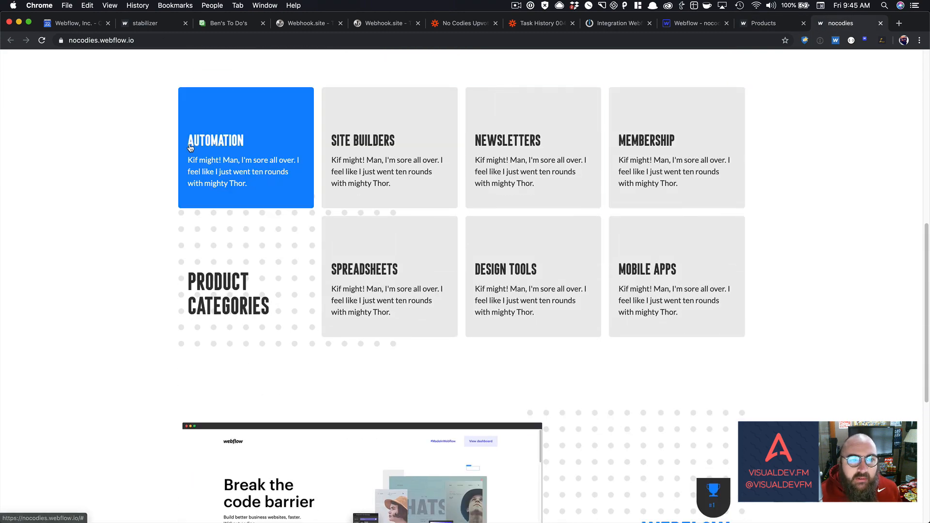
scroll(579, 160, "down", 6)
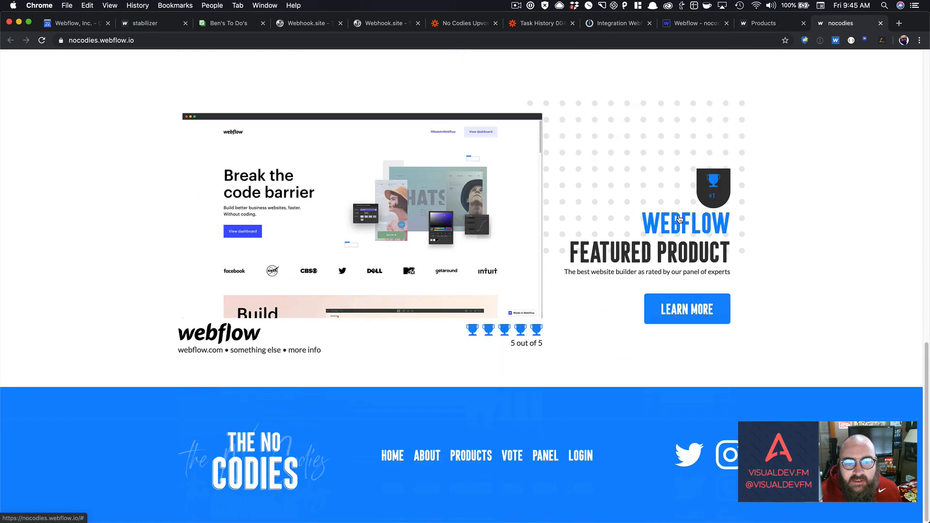
left_click(881, 23)
Step: Cast a vote for the Repellendus product in the products list and review the list's order
scroll(768, 286, "down", 3)
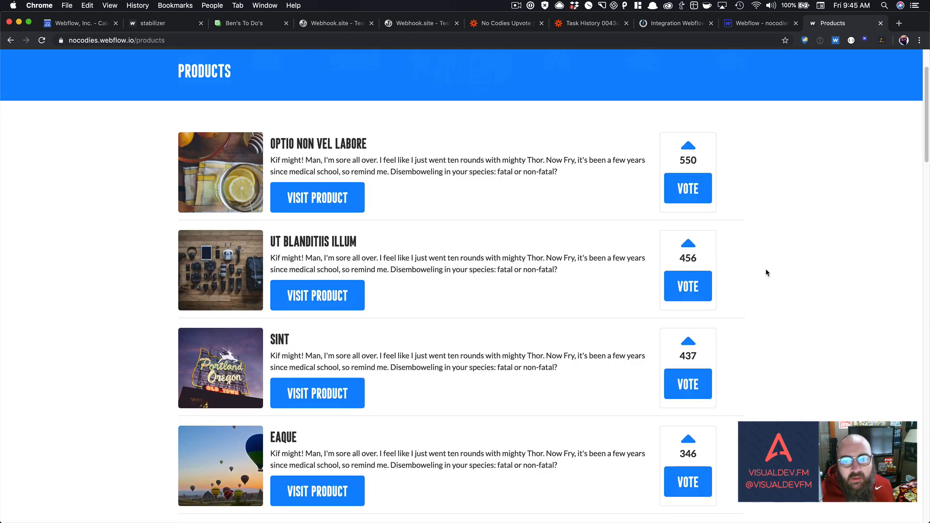
scroll(766, 270, "down", 6)
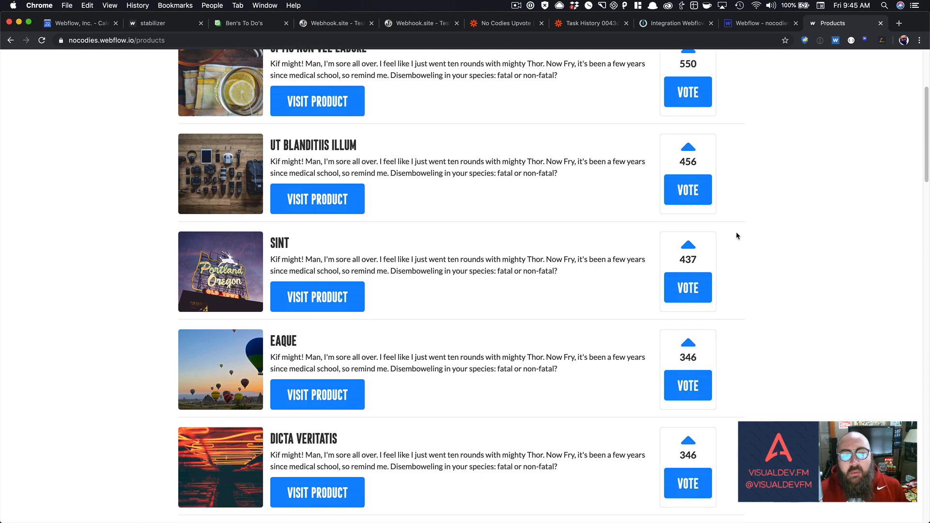
scroll(736, 232, "down", 7)
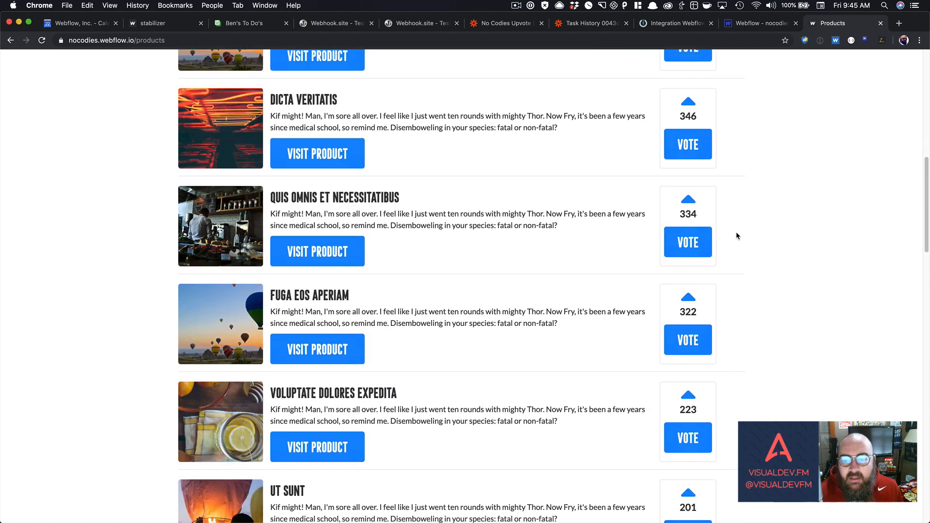
scroll(734, 229, "down", 5)
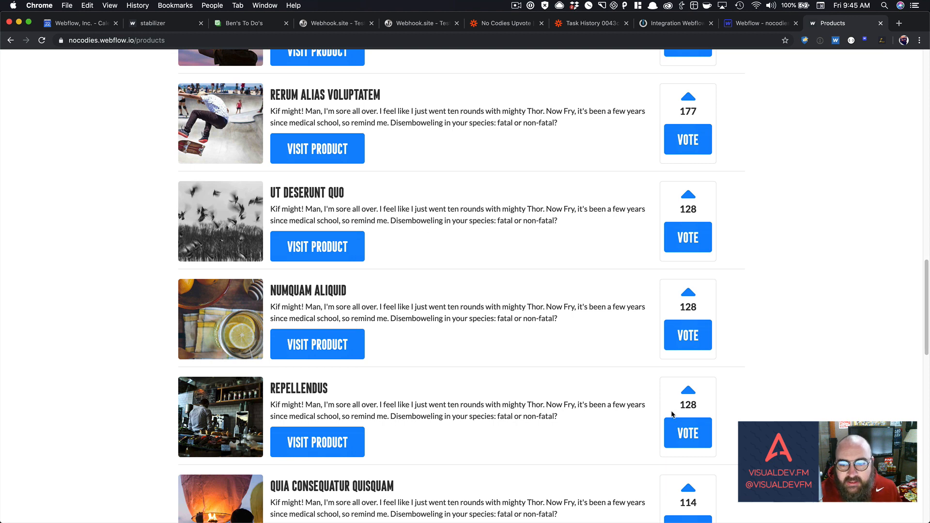
left_click(692, 428)
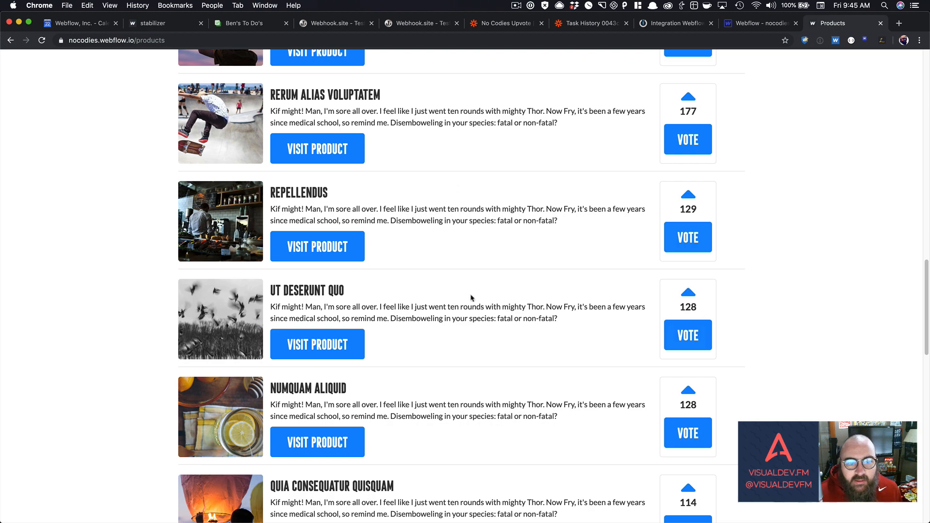
scroll(520, 360, "up", 10)
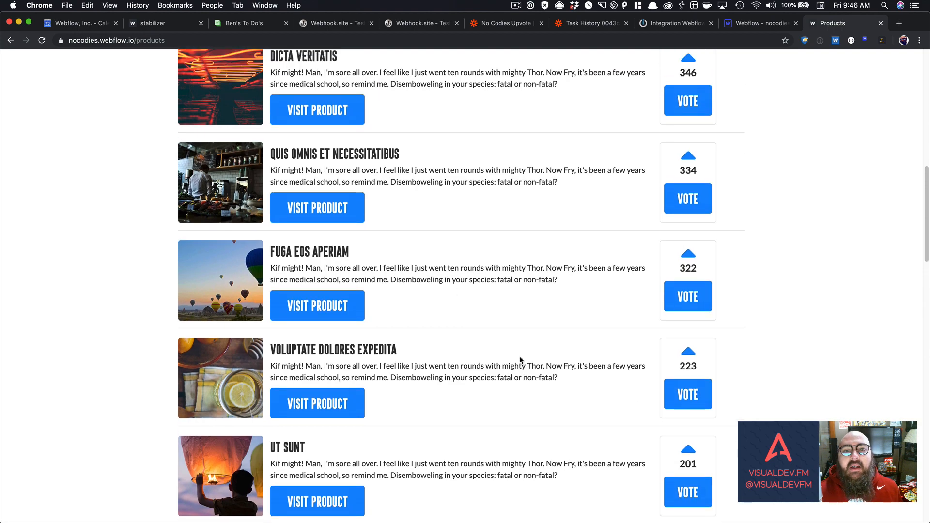
scroll(520, 360, "up", 8)
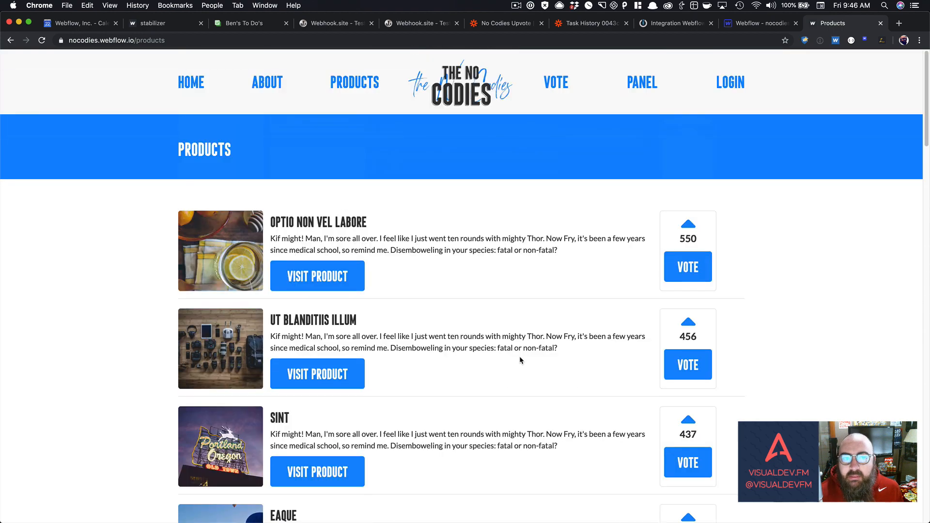
scroll(520, 360, "down", 1)
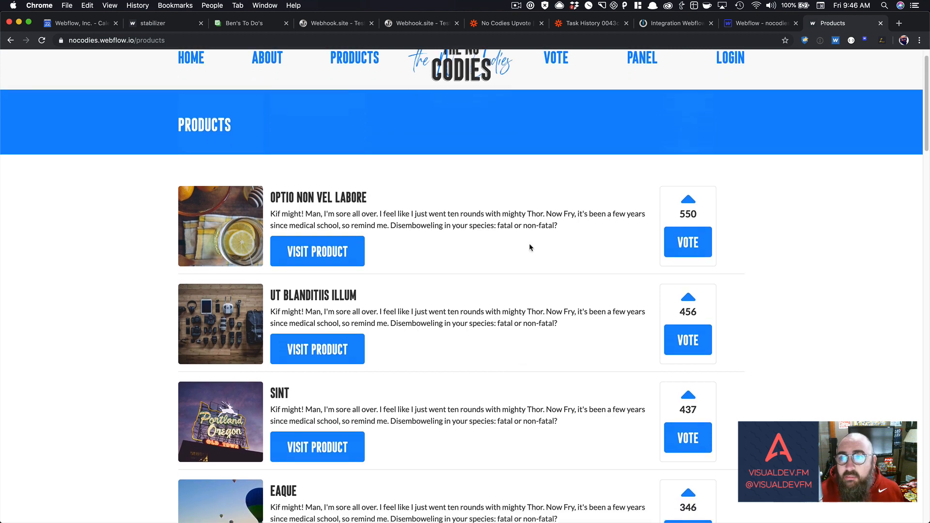
Step: Switch to the Webflow Designer and examine the field definitions of the Products CMS collection, leaving them without saving
left_click(761, 29)
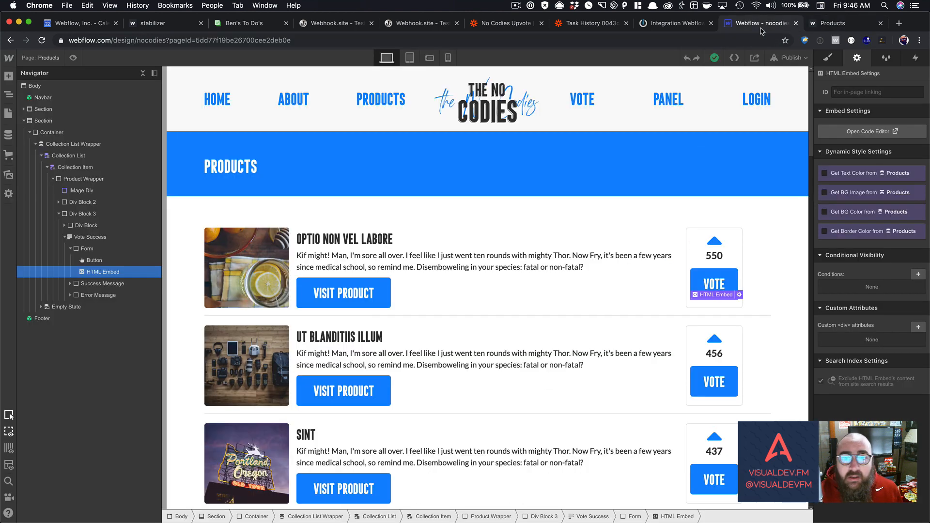
left_click(9, 135)
left_click(112, 126)
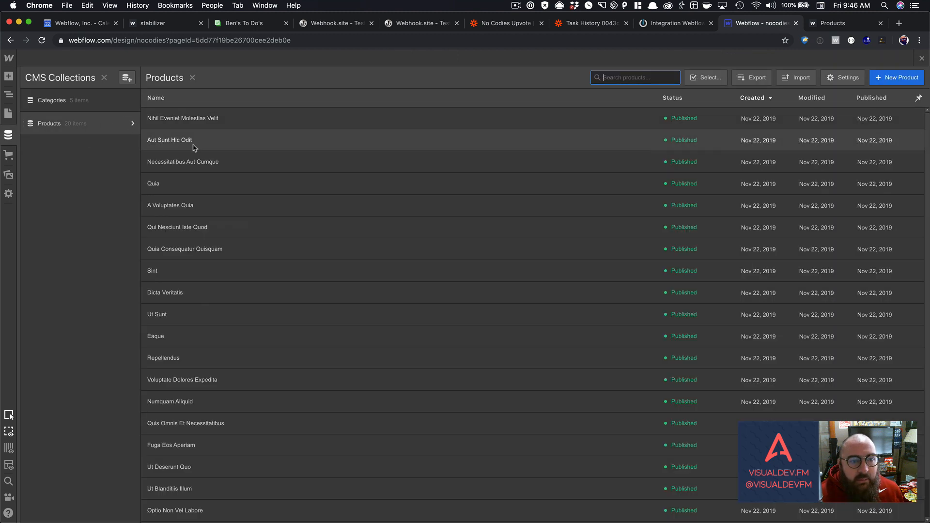
left_click(131, 124)
scroll(305, 209, "down", 1)
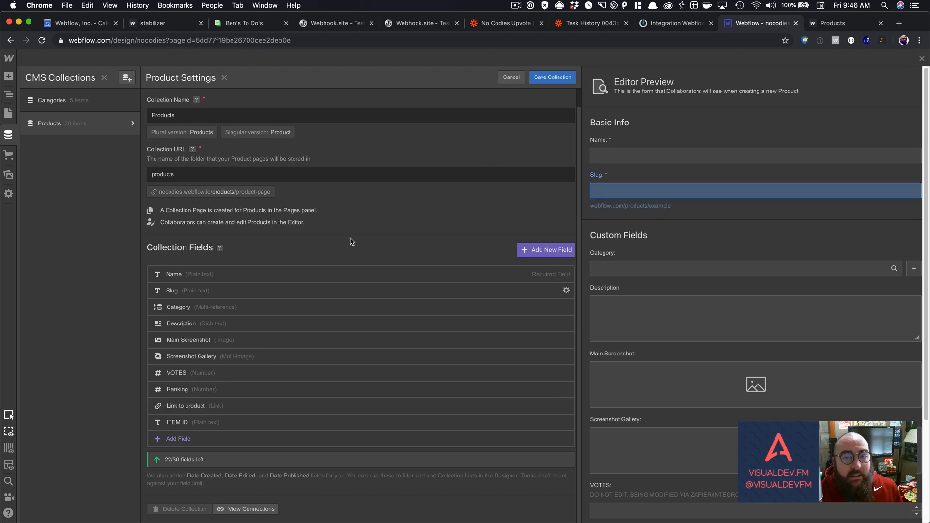
left_click(511, 78)
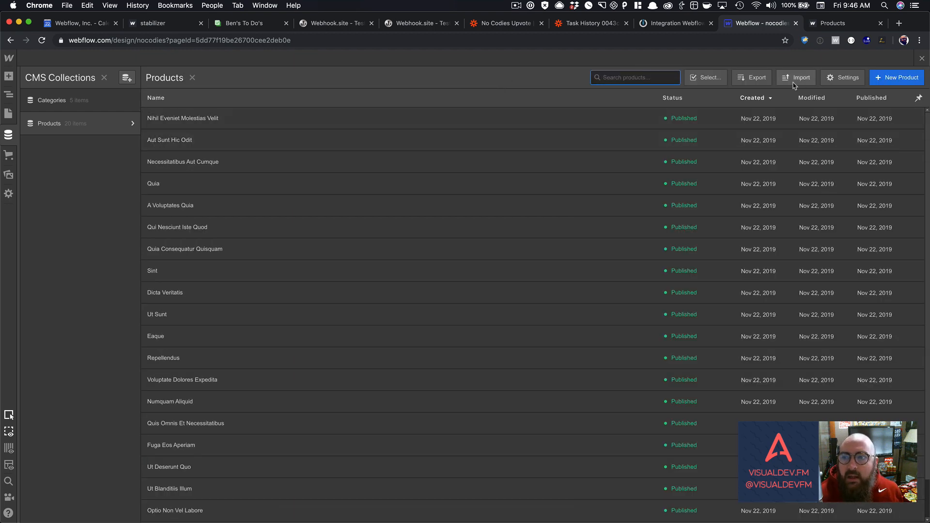
Step: Examine the votes, ranking, product link and item ID fields of the Nihil Eveniet Molestias Velit product, and close the CMS
left_click(478, 122)
scroll(456, 207, "down", 10)
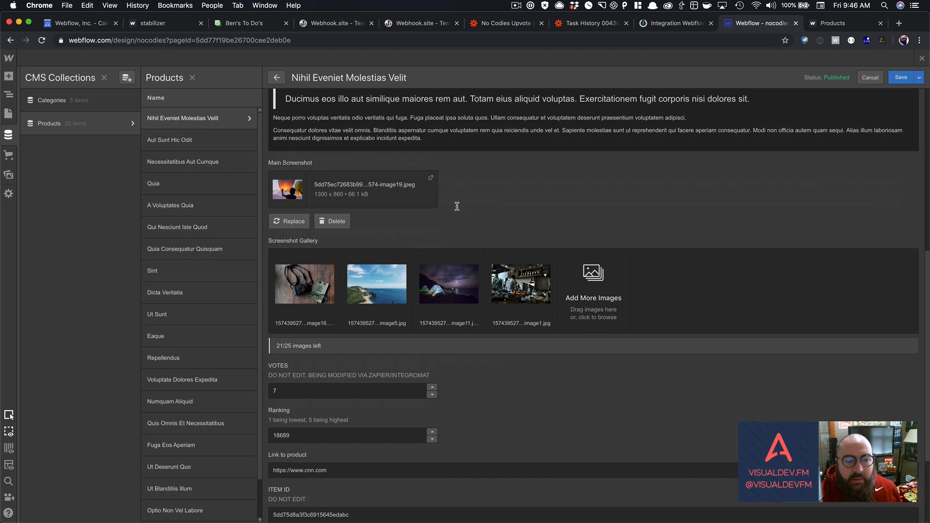
scroll(457, 207, "down", 3)
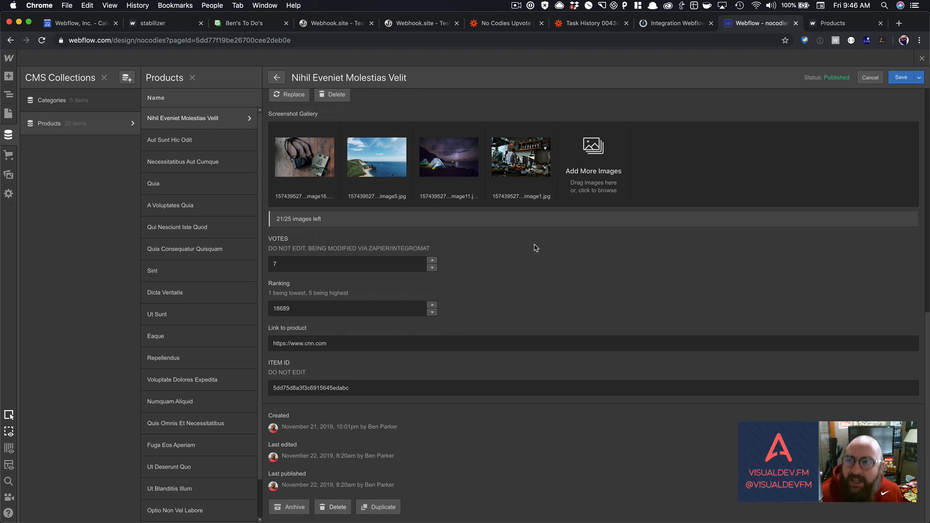
left_click(922, 58)
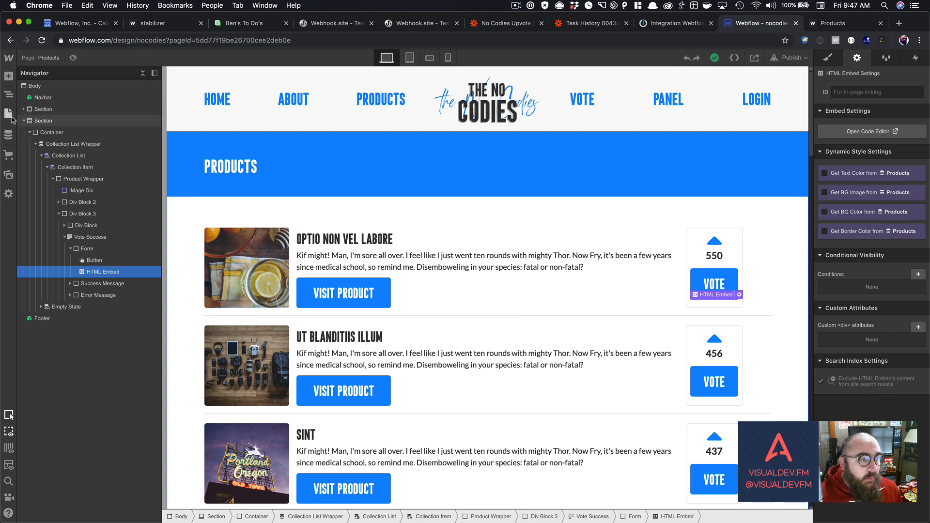
Step: Open the Products Template page for the Fuga Eos Aperiam item and highlight its item ID in the page address
left_click(9, 116)
left_click(83, 327)
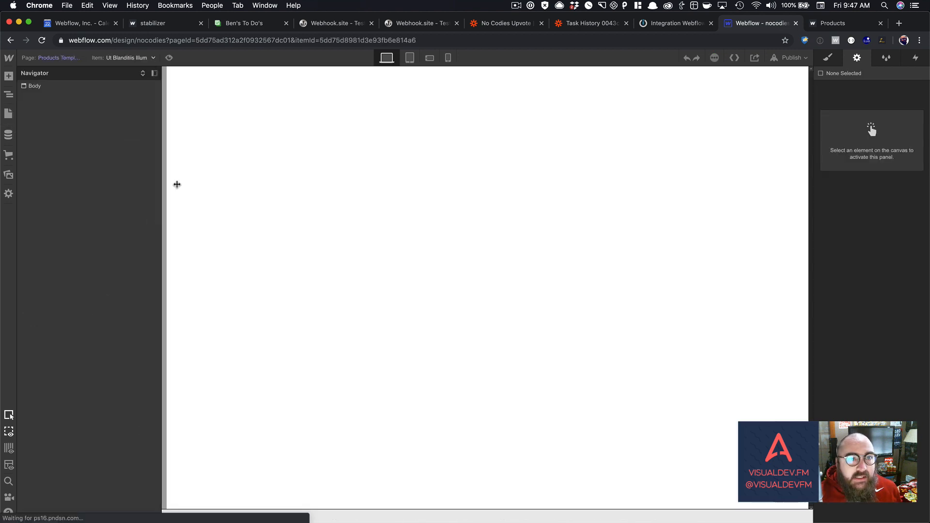
left_click(146, 58)
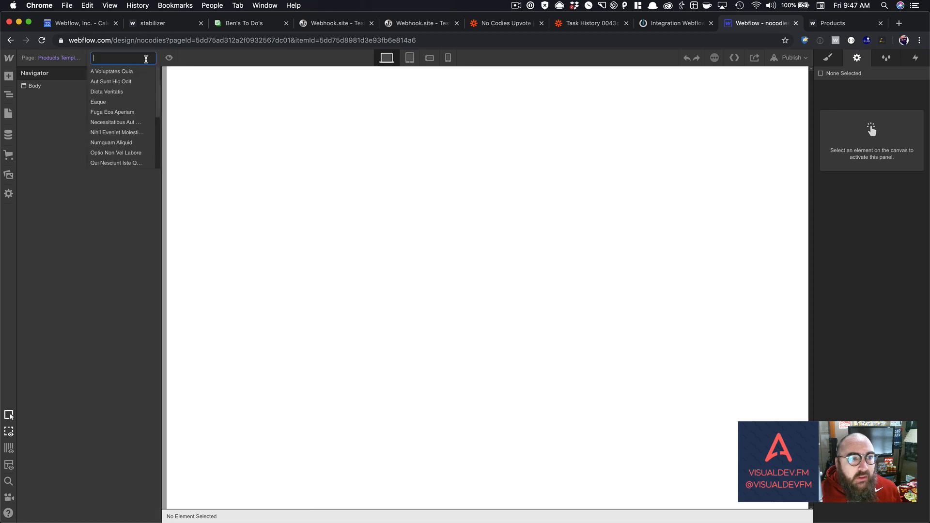
left_click(128, 112)
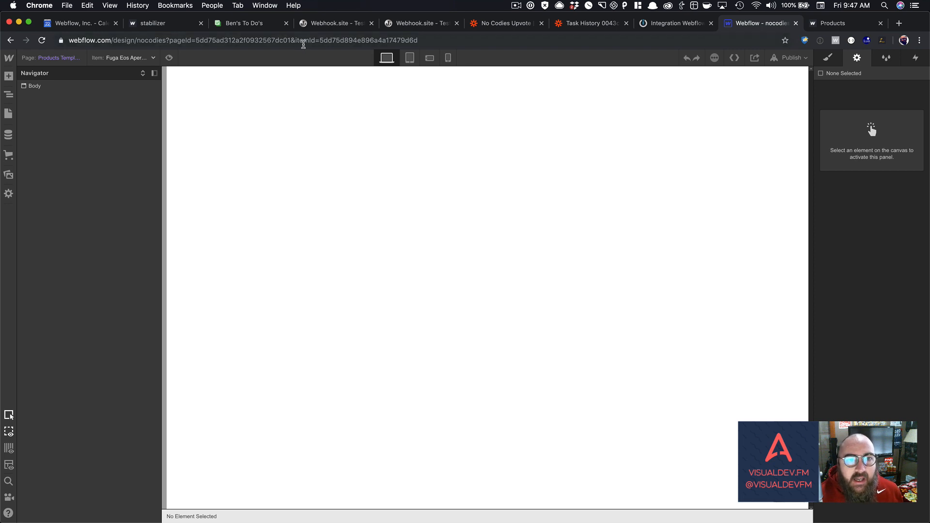
left_click_drag(318, 42, 419, 42)
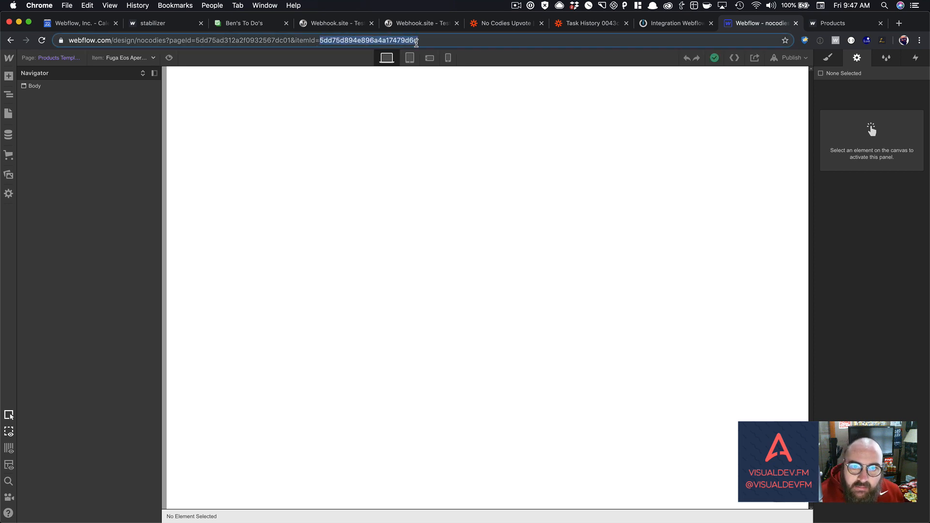
left_click(378, 108)
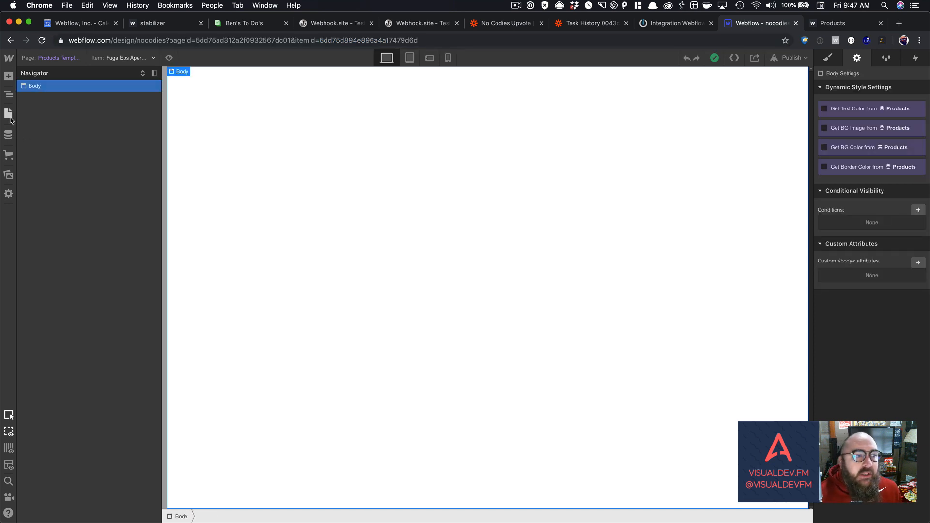
Step: Return to the static Products page and inspect the settings of the first product's Vote button and its form block
left_click(8, 113)
left_click(51, 161)
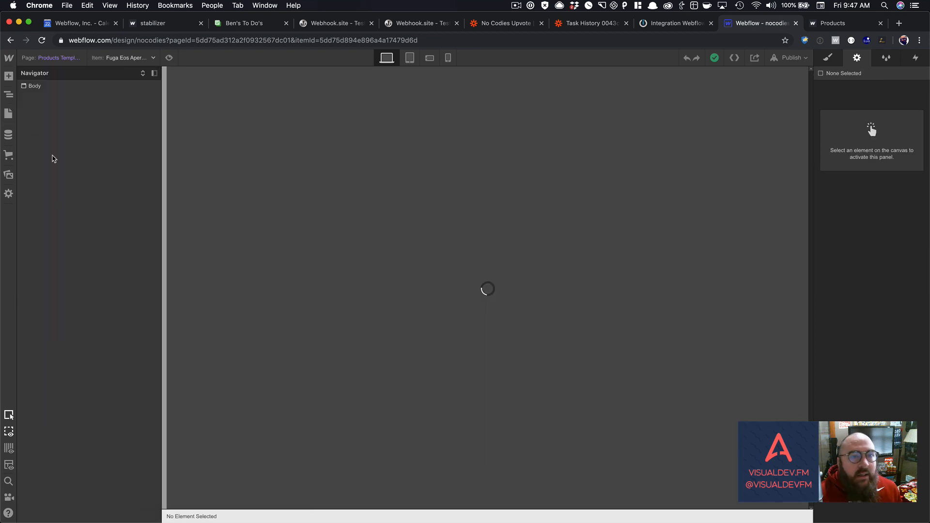
scroll(512, 192, "down", 1)
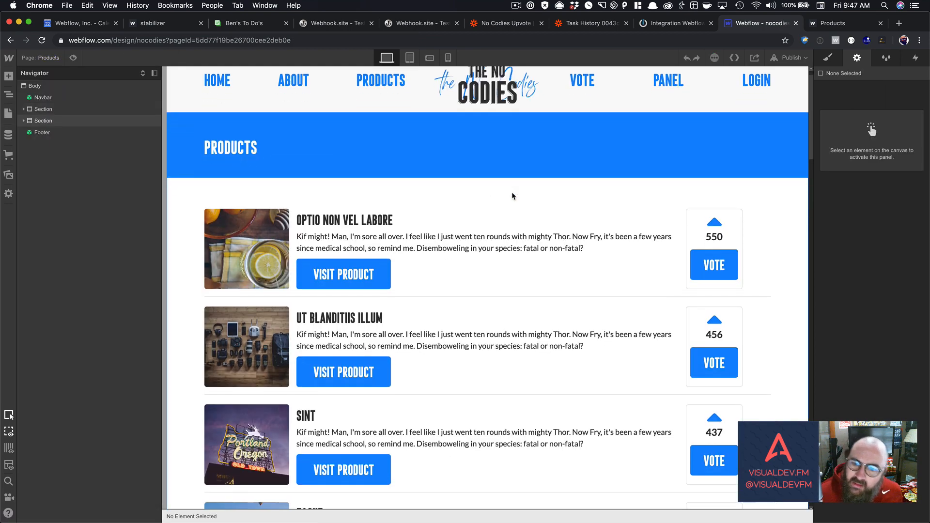
left_click(716, 258)
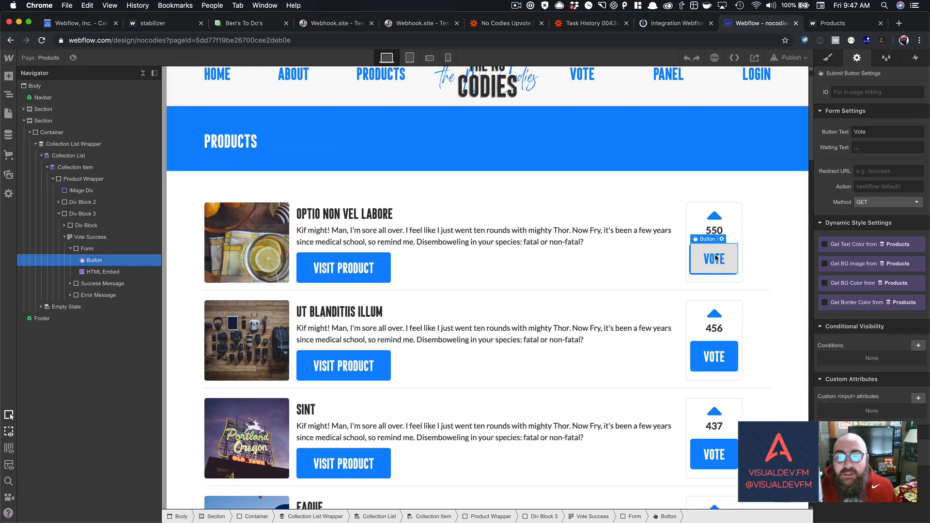
left_click(81, 237)
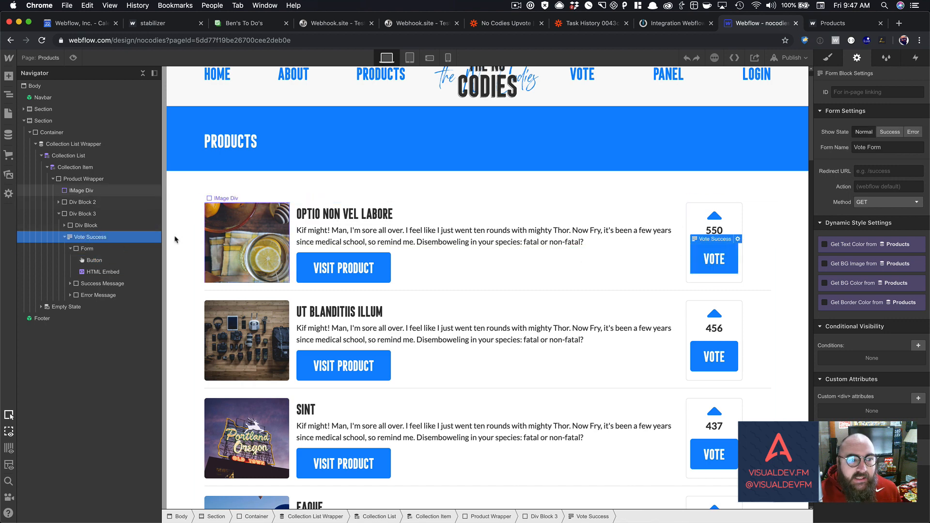
Step: Examine the hidden name and itemid inputs in the vote form's HTML Embed code, and close the code editor
left_click(105, 273)
left_click(739, 271)
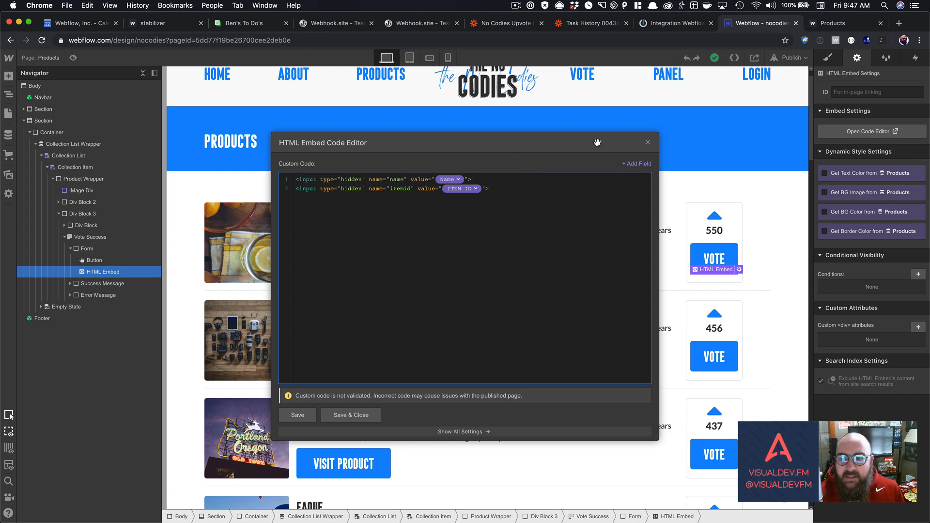
left_click(648, 143)
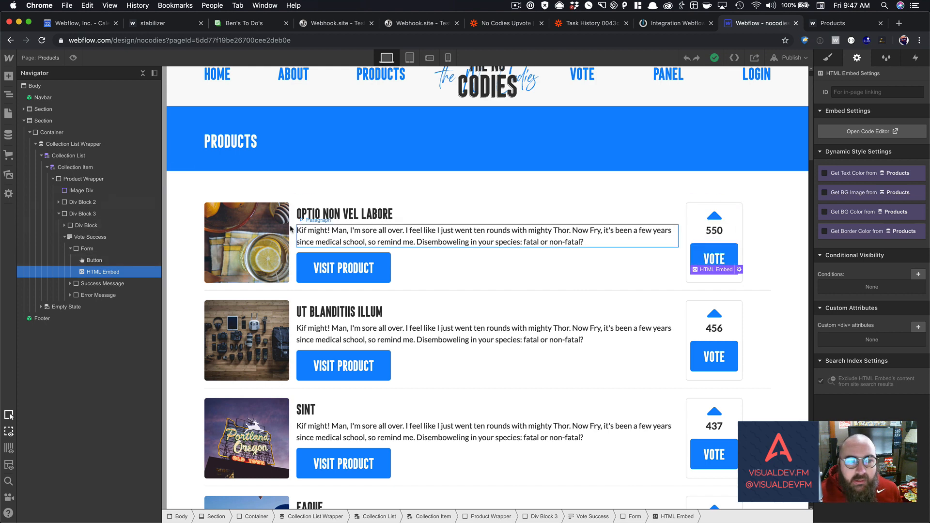
Step: Preview the Success state of the Vote Form and return it to the Normal state
left_click(88, 248)
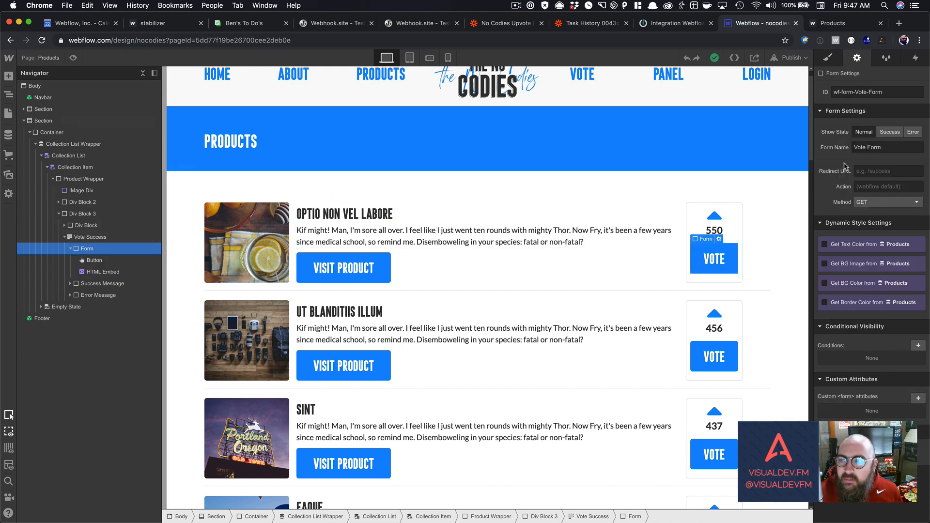
left_click(891, 132)
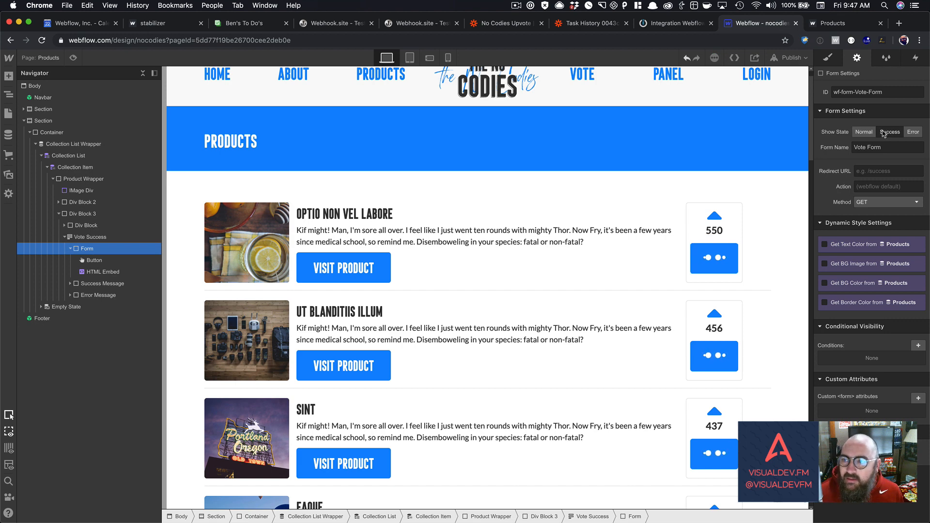
left_click(866, 134)
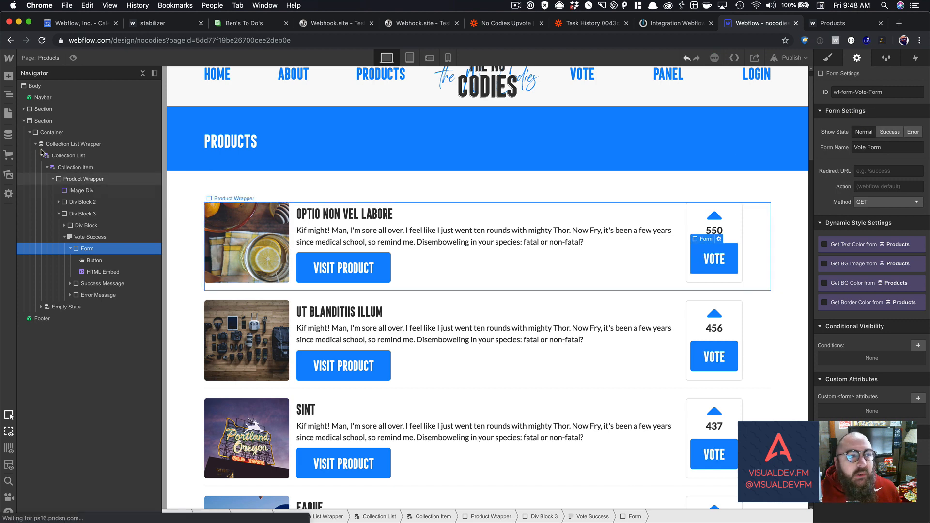
Step: Open the static Products page's settings, examine the page-refresh script in its before-body custom code, and close the settings
left_click(9, 113)
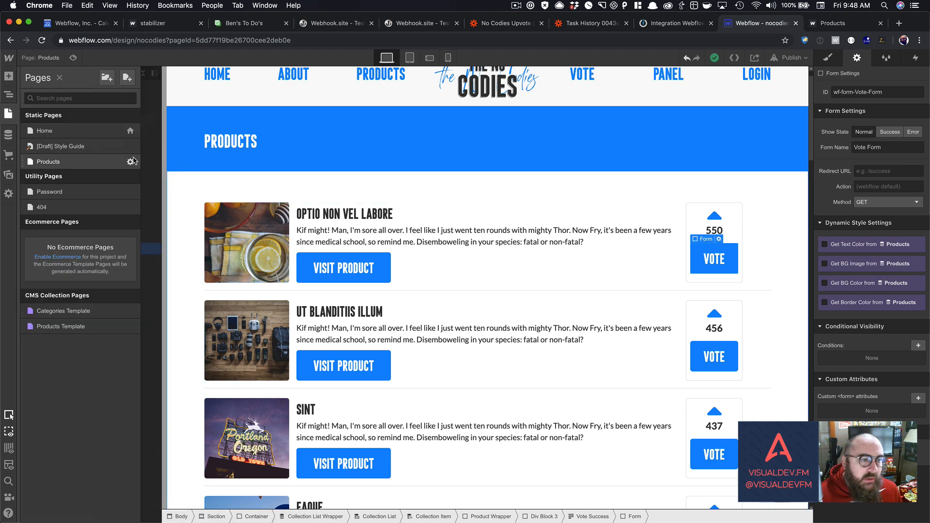
left_click(130, 161)
scroll(239, 224, "down", 15)
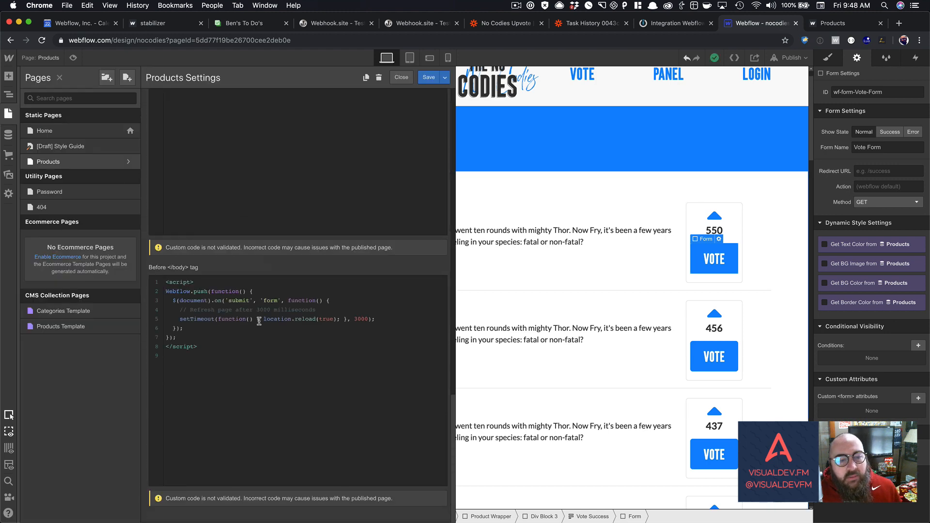
left_click(401, 77)
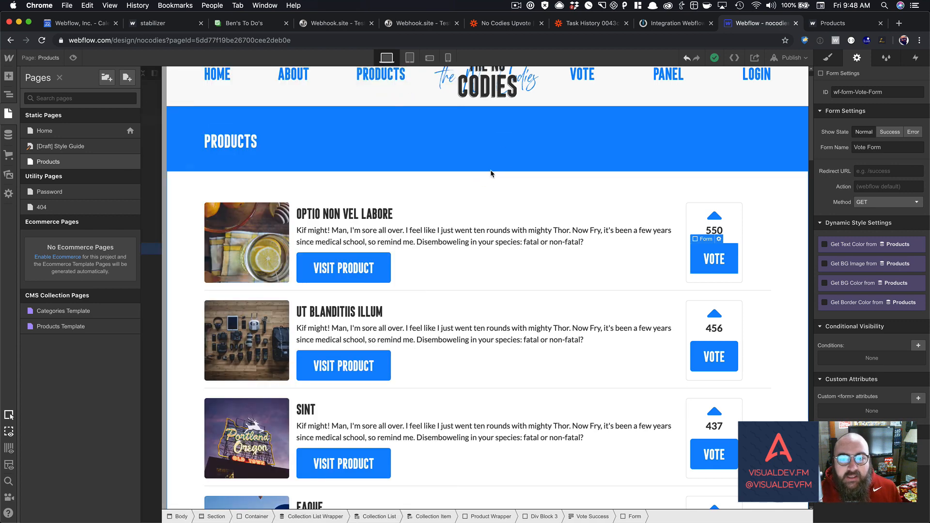
Step: Inspect the settings of the first product's caret image and vote-count text block, and look over the product list
key("z")
left_click(718, 217)
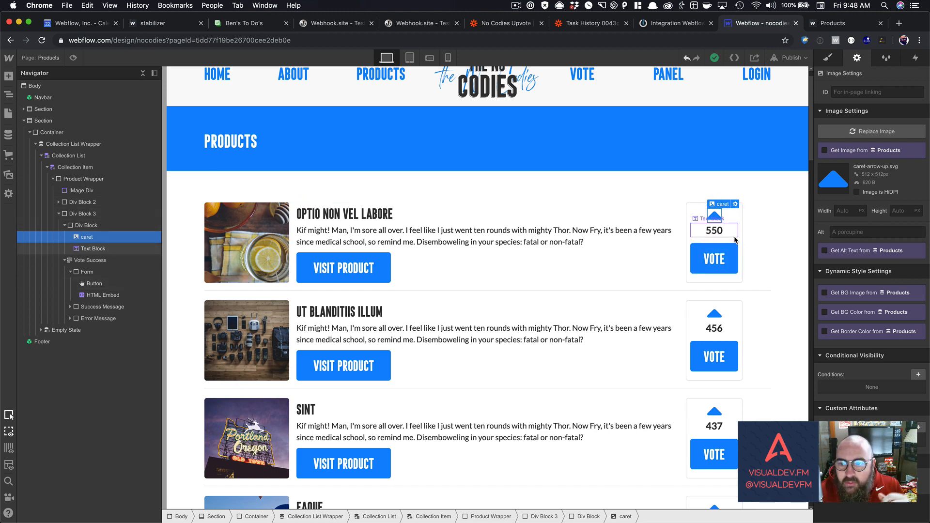
left_click(718, 232)
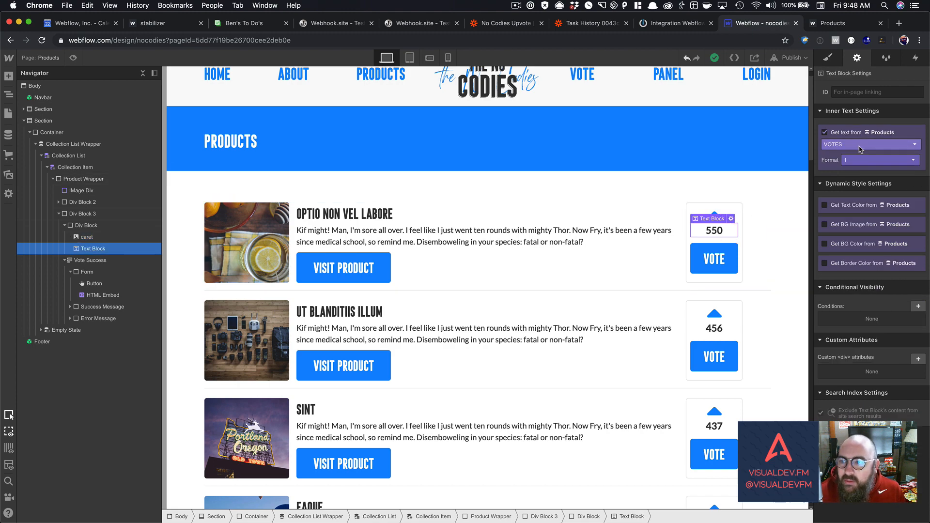
scroll(709, 313, "down", 5)
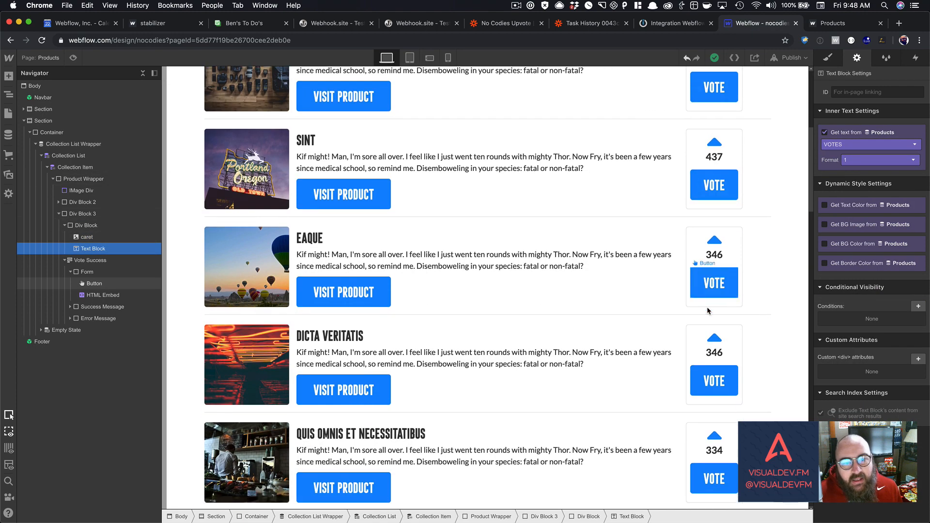
scroll(606, 272, "up", 6)
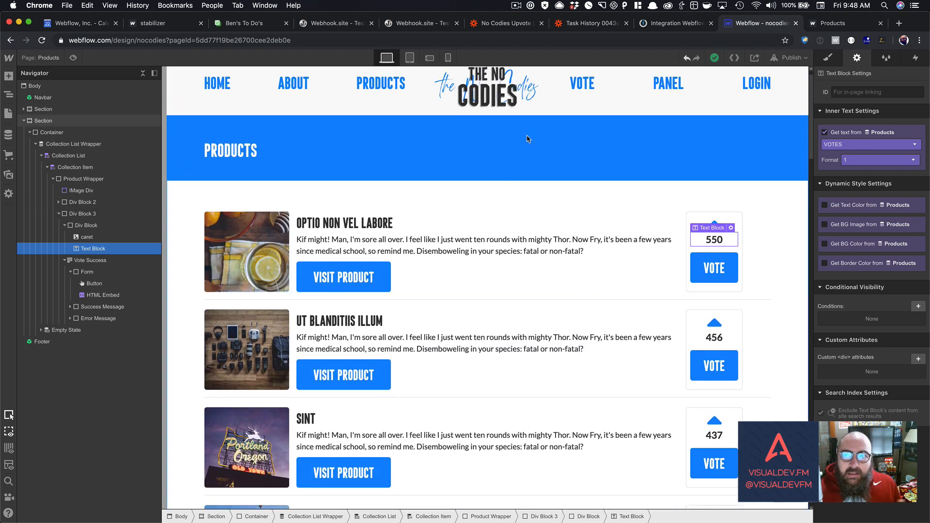
Step: Switch to the published Products page and look over the products' vote boxes
left_click(849, 27)
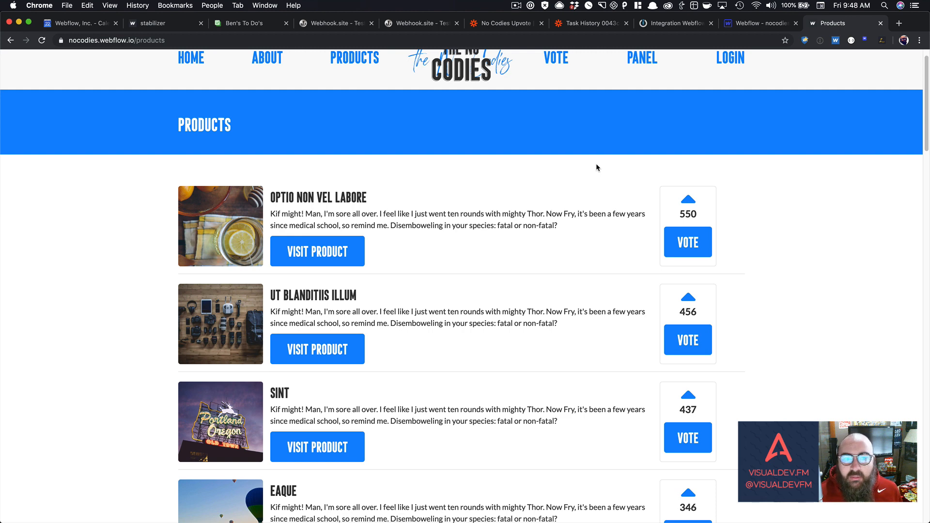
scroll(597, 163, "up", 1)
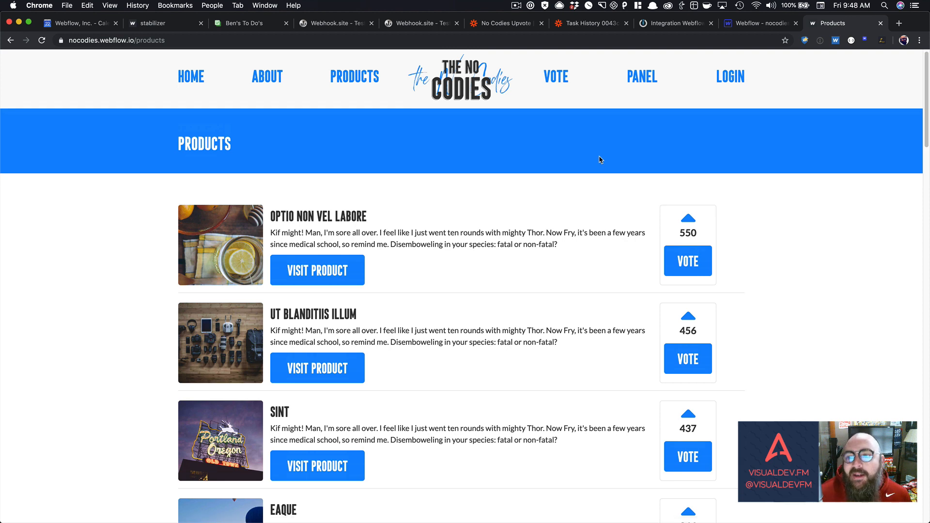
scroll(602, 160, "down", 1)
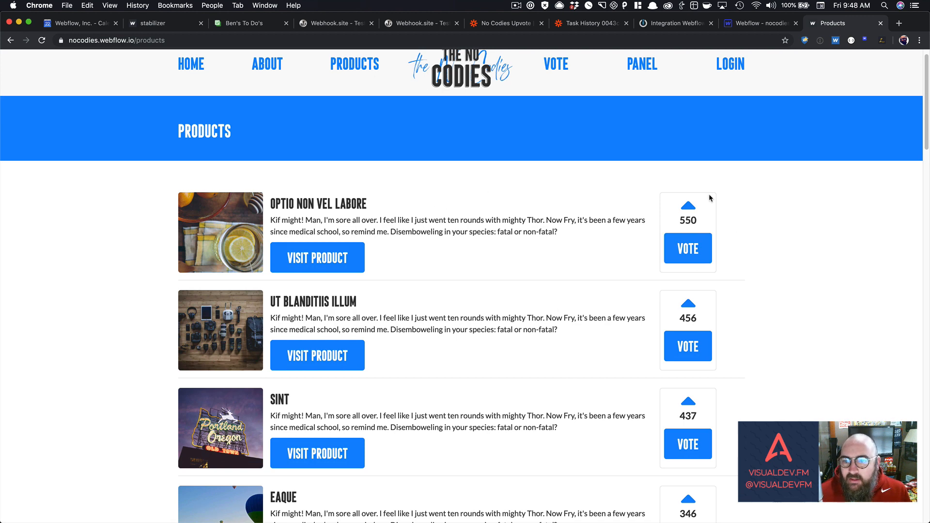
Step: Return to the Webflow Designer and check the inner text settings of the first product's vote-count text block
key("ctrl+shift+Tab")
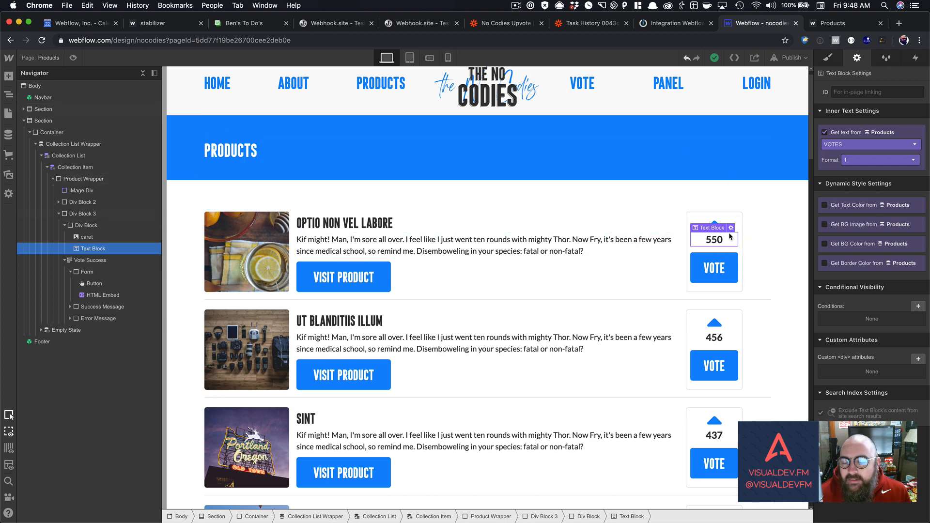
left_click(731, 228)
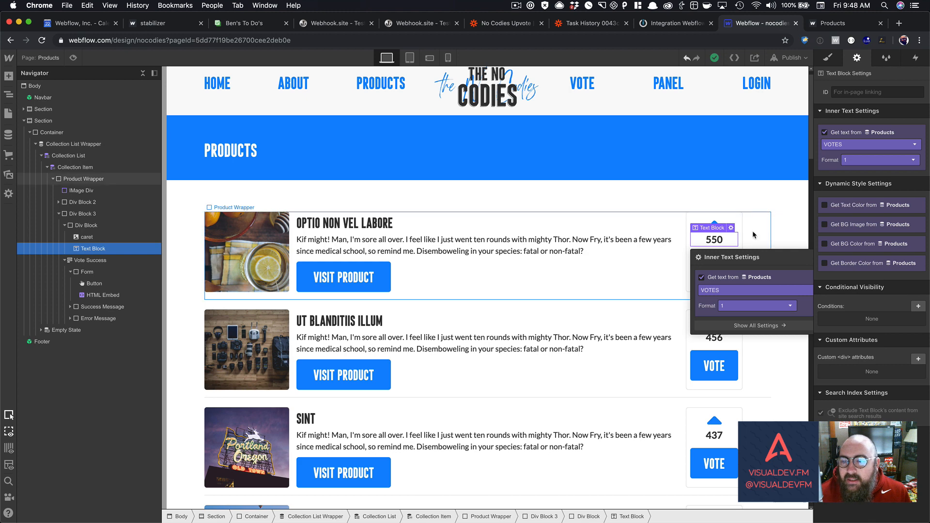
left_click(753, 235)
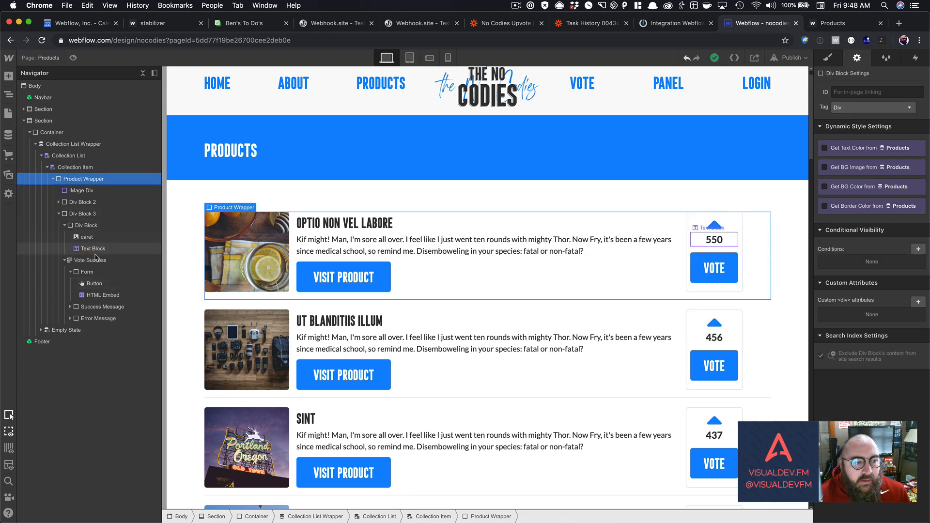
Step: Review the HTML Embed code inside the first product's vote form again and close the code editor without changes
left_click(101, 295)
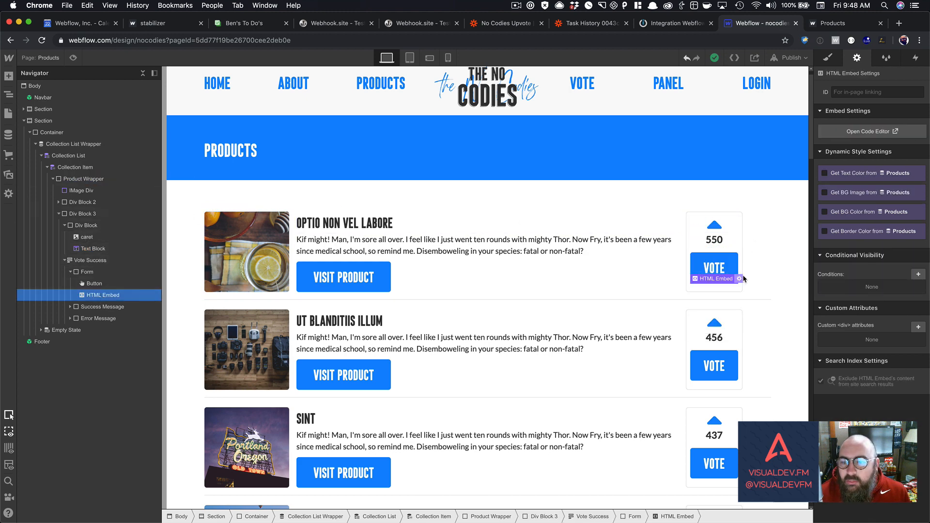
left_click(739, 279)
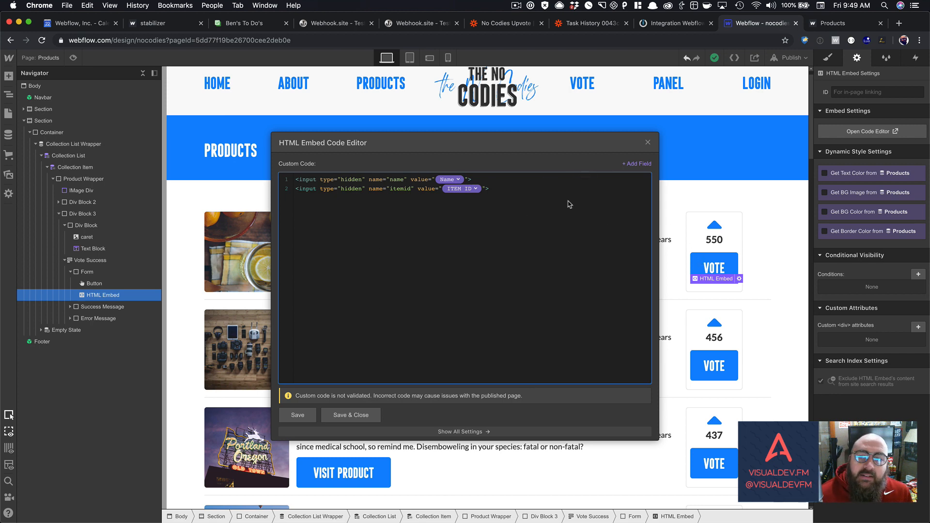
left_click(648, 142)
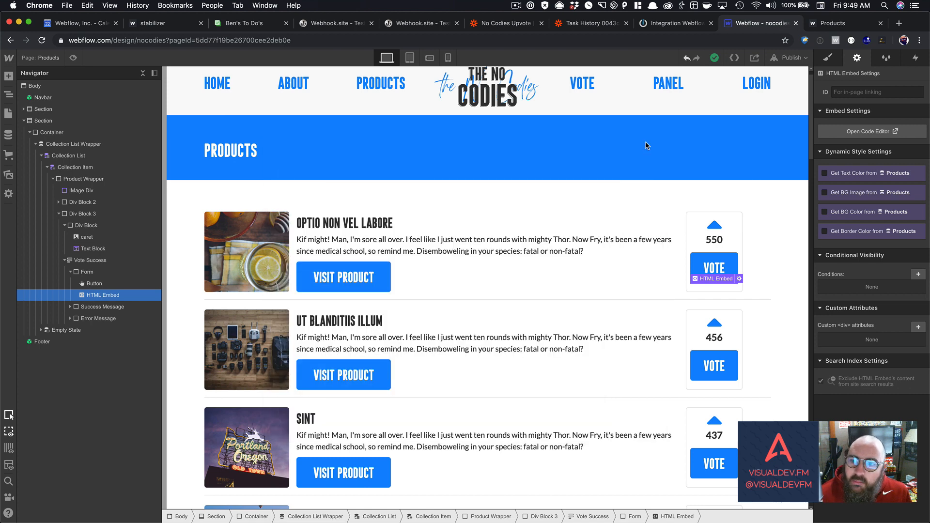
Step: Compare the published Products page with its Designer version, and bring up the site's list of pages
left_click(833, 22)
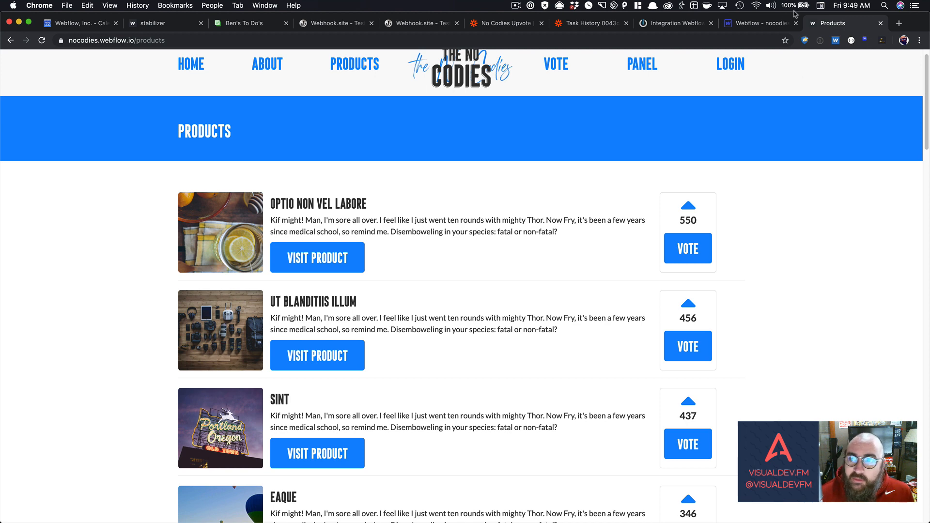
left_click(763, 23)
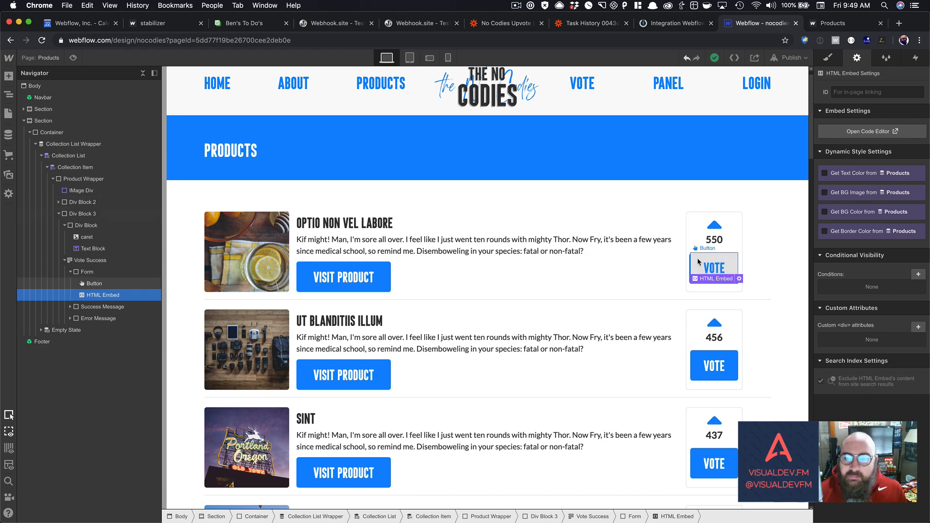
key("ctrl+Tab")
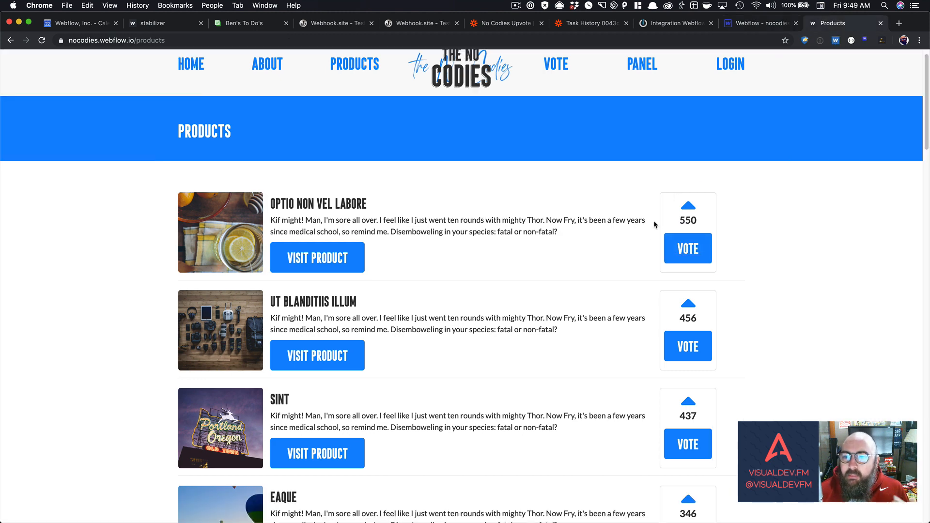
left_click(768, 24)
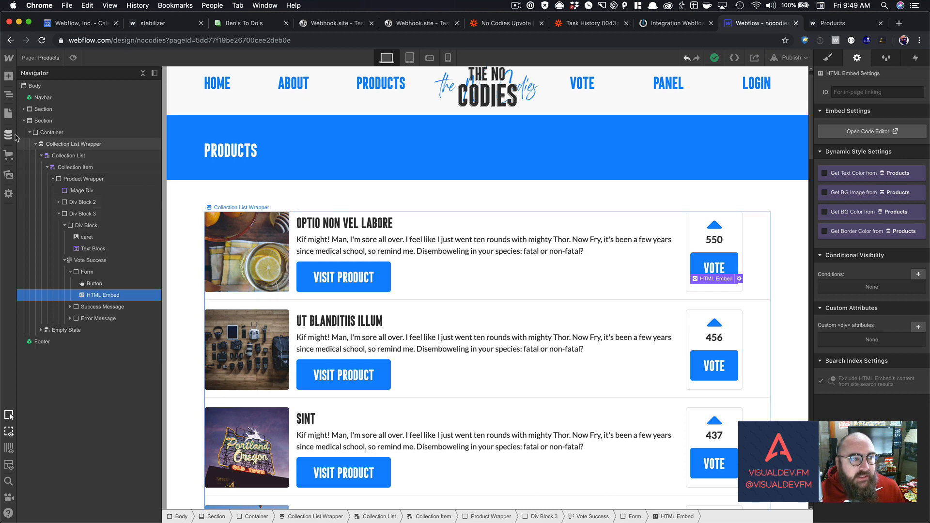
left_click(8, 113)
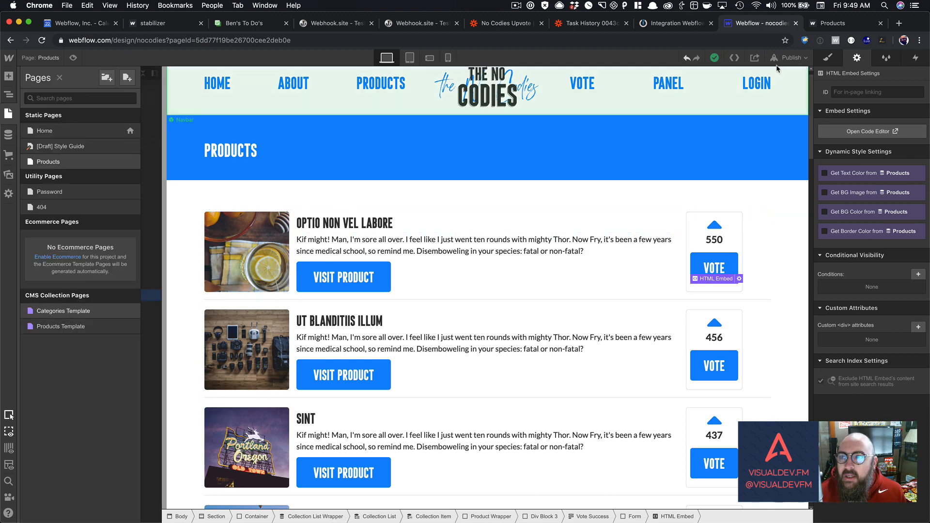
Step: Switch to the Zapier editor and review the sequence of actions in the No Codies Upvote zap
left_click(830, 25)
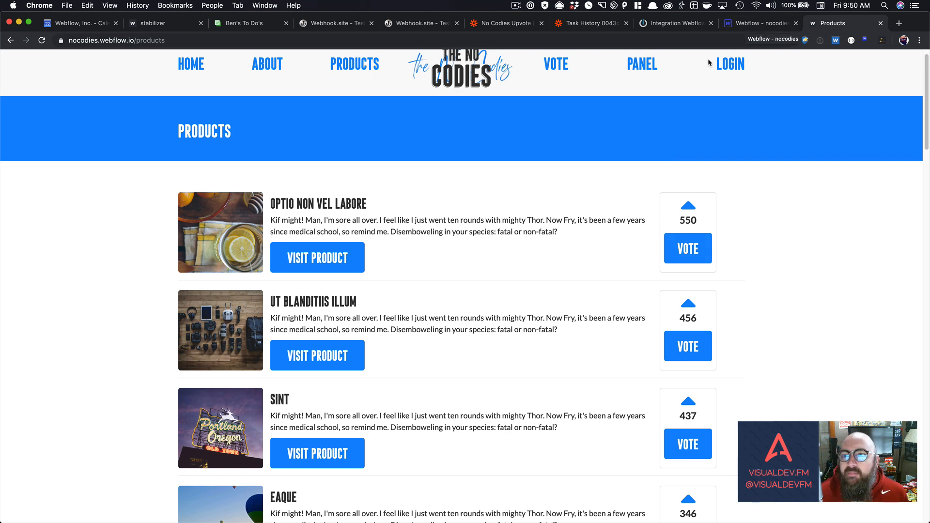
left_click(516, 24)
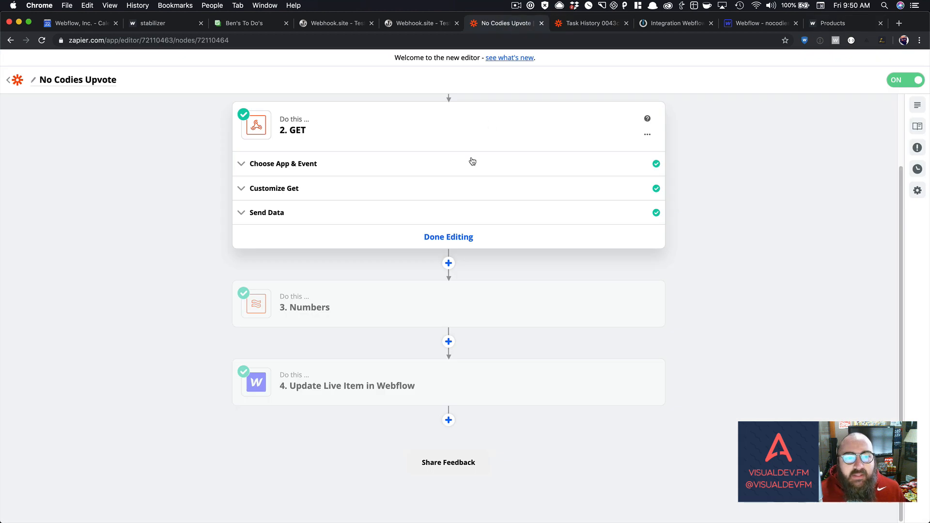
scroll(402, 173, "up", 3)
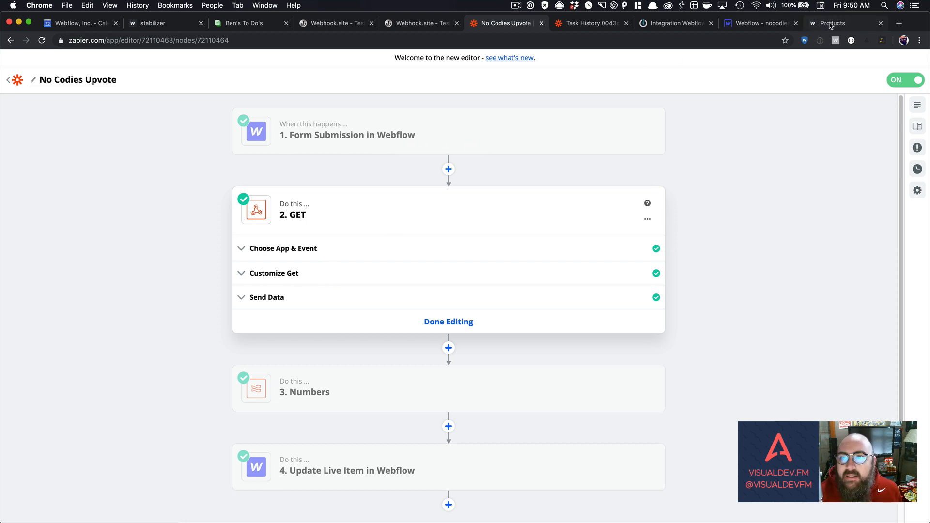
Step: Open the Webflow Developers CMS API reference in a new browser tab at the Get Single Item section under Items
left_click(898, 23)
type("dev")
key("Return")
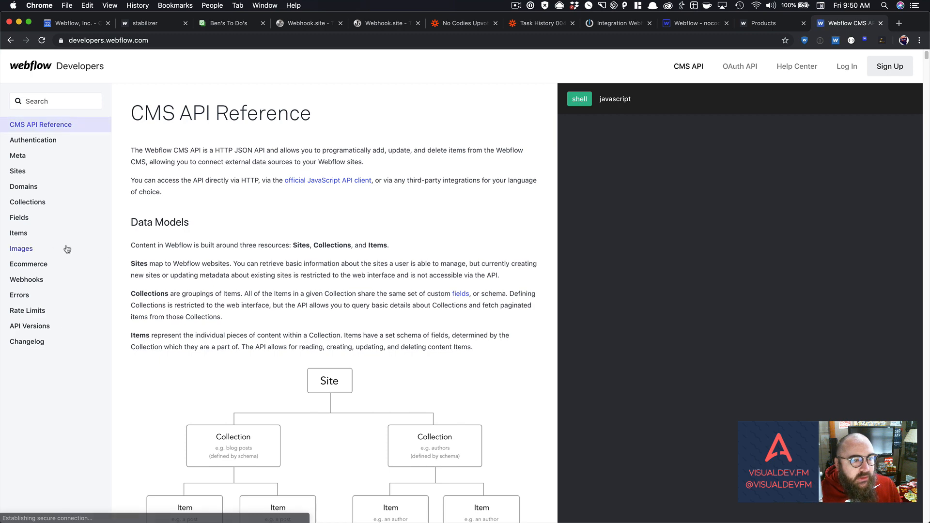
left_click(23, 234)
left_click(56, 247)
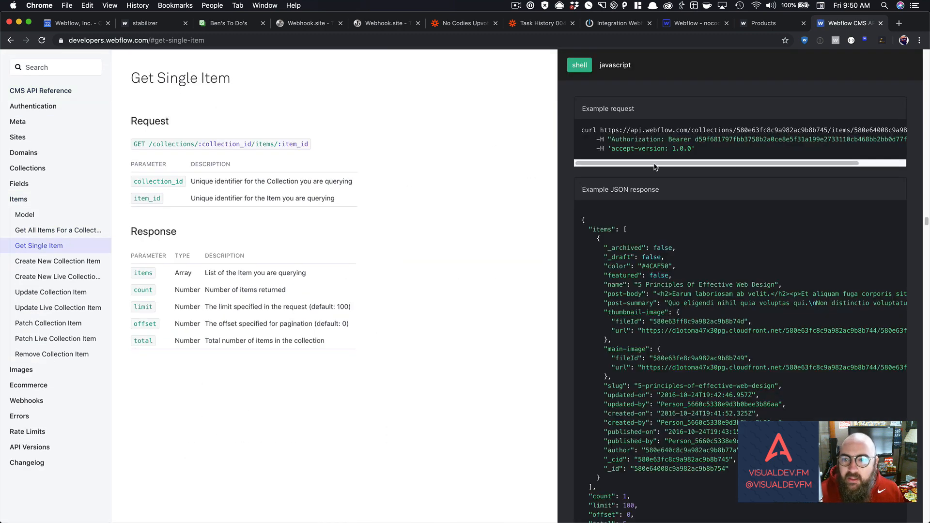
Step: Highlight the complete API address in the Get Single Item example request
left_click_drag(655, 163, 730, 161)
scroll(737, 162, "left", 10)
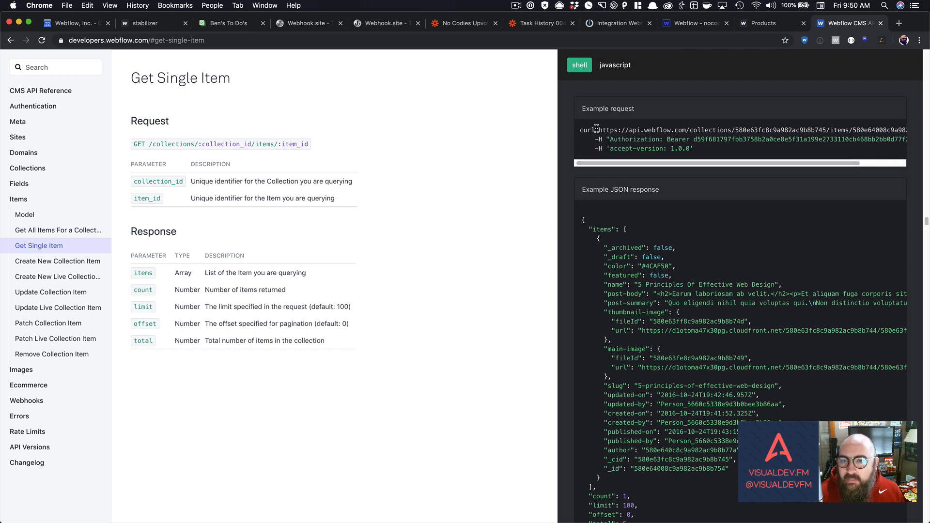
left_click_drag(596, 129, 890, 131)
left_click(603, 129)
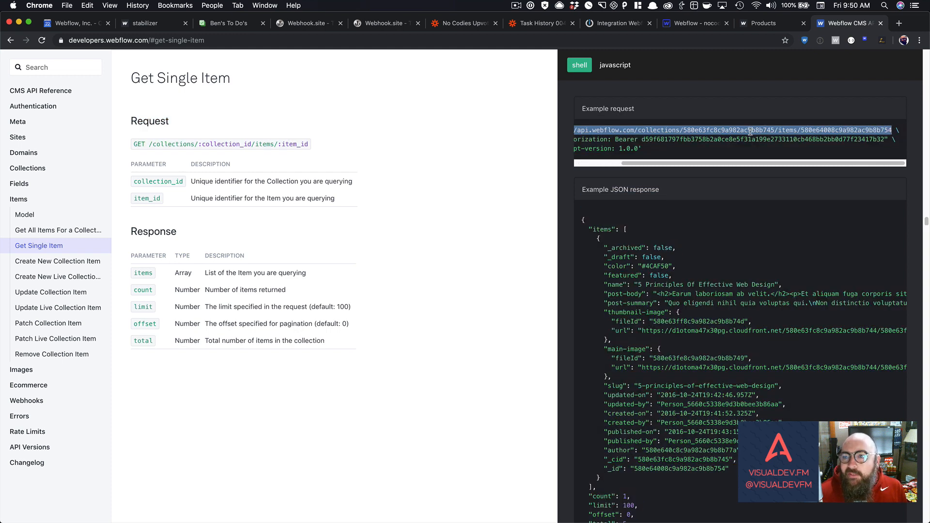
Step: Switch to the Webflow Designer, open the Products Template page, and highlight the page ID and item ID in its address
left_click(696, 24)
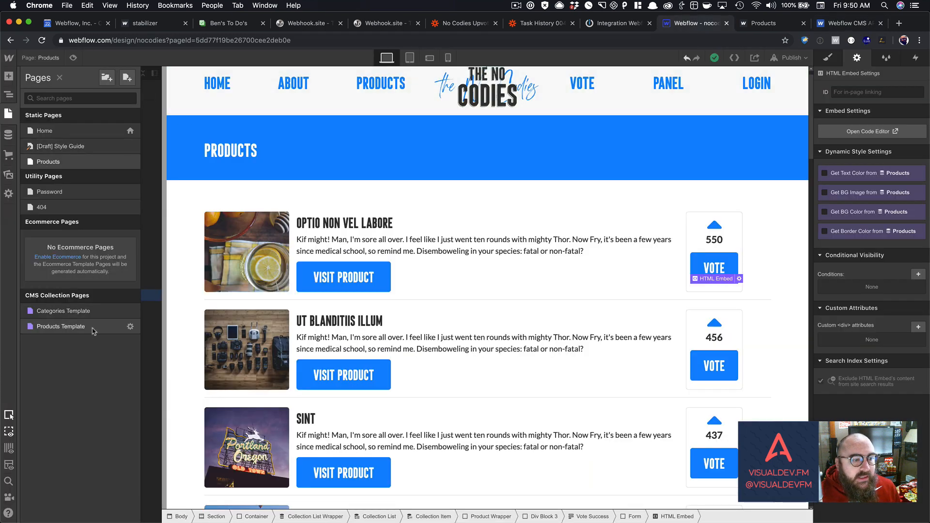
left_click(60, 327)
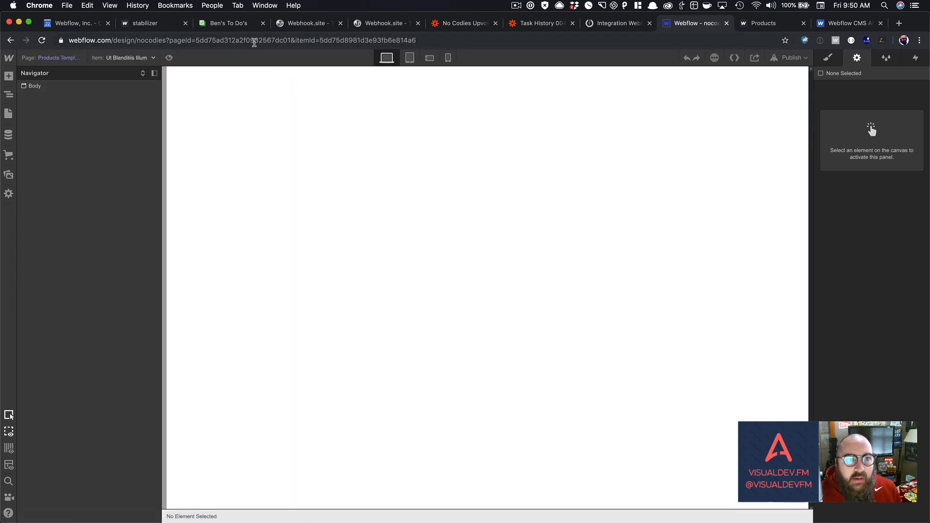
double_click(235, 43)
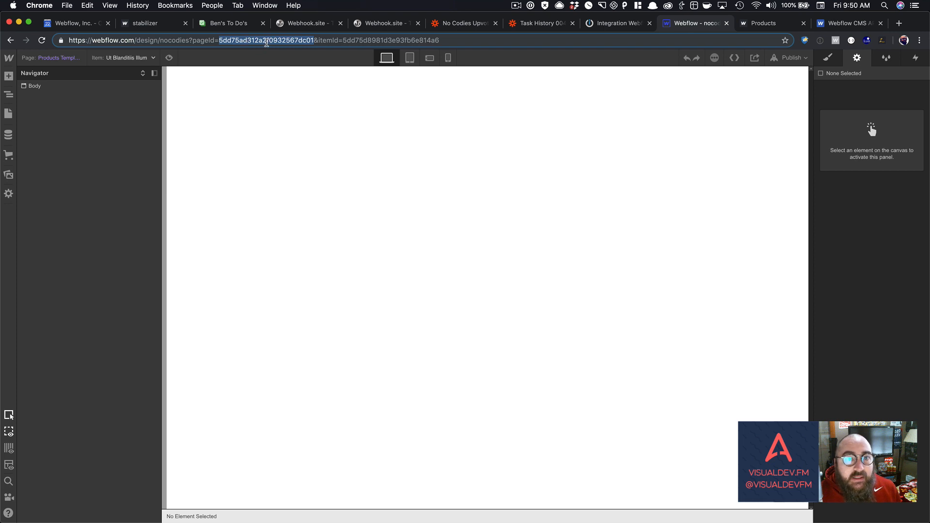
double_click(369, 42)
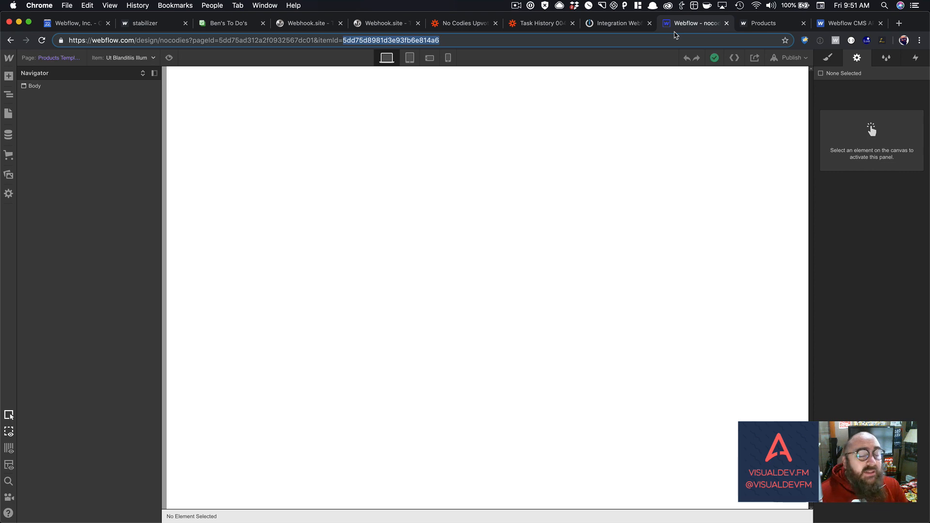
Step: Return to the API reference and highlight the collection ID and item ID in the Get Single Item example request
left_click(828, 25)
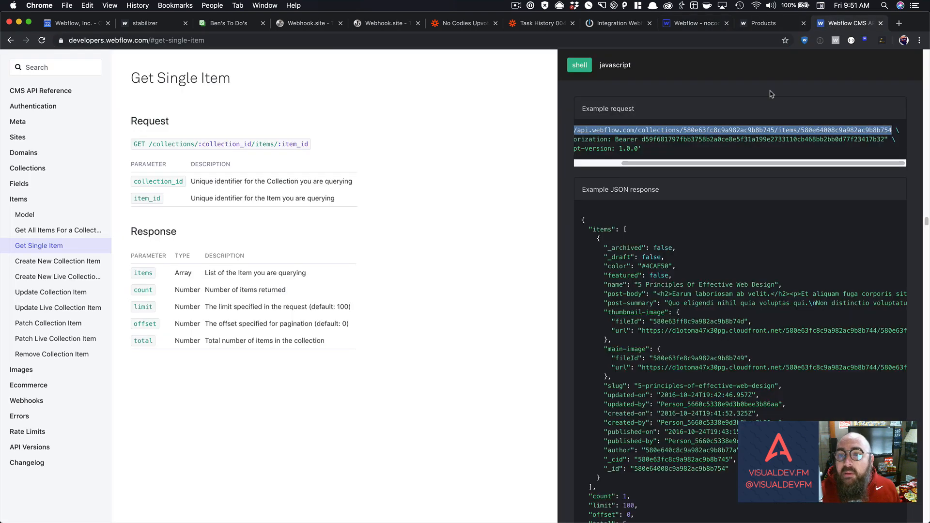
double_click(699, 131)
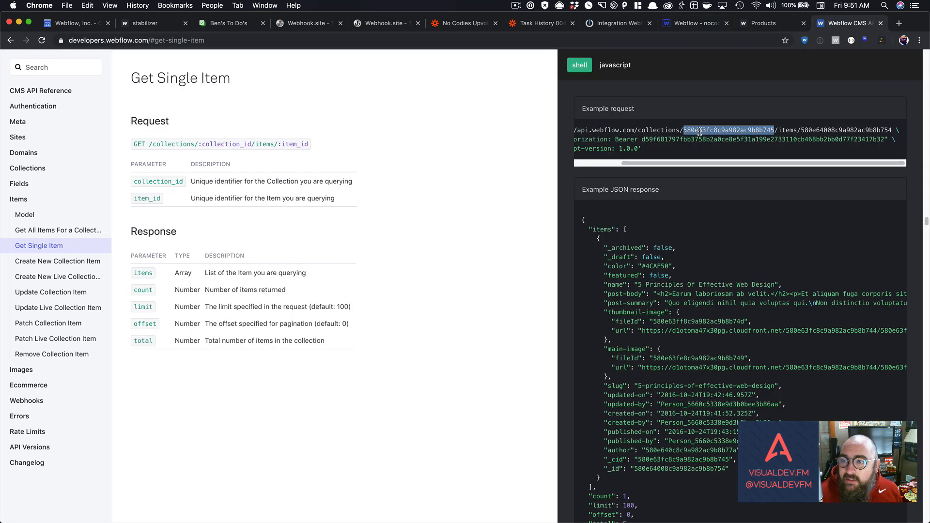
double_click(831, 130)
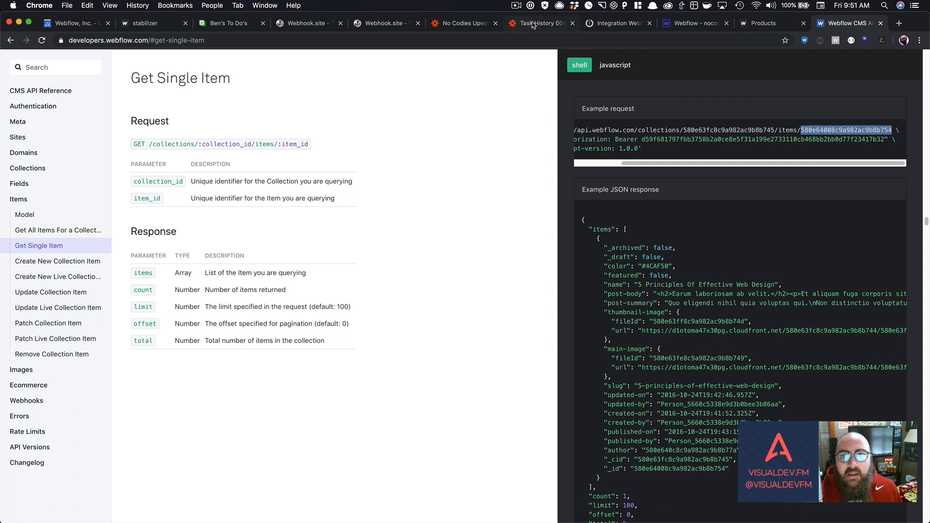
Step: Switch to the No Codies Upvote zap in Zapier, expand the GET step's customization settings, and highlight the collection ID in its URL
left_click(470, 23)
left_click(354, 274)
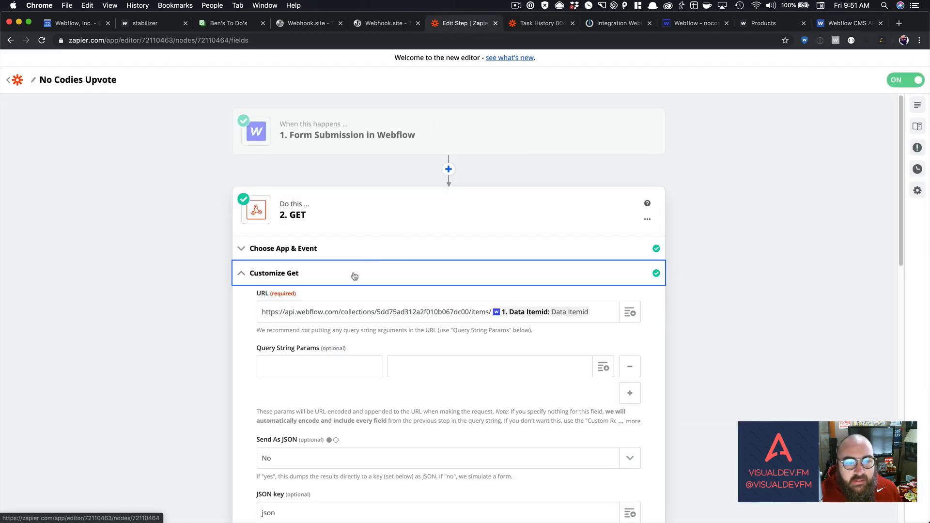
scroll(359, 266, "down", 2)
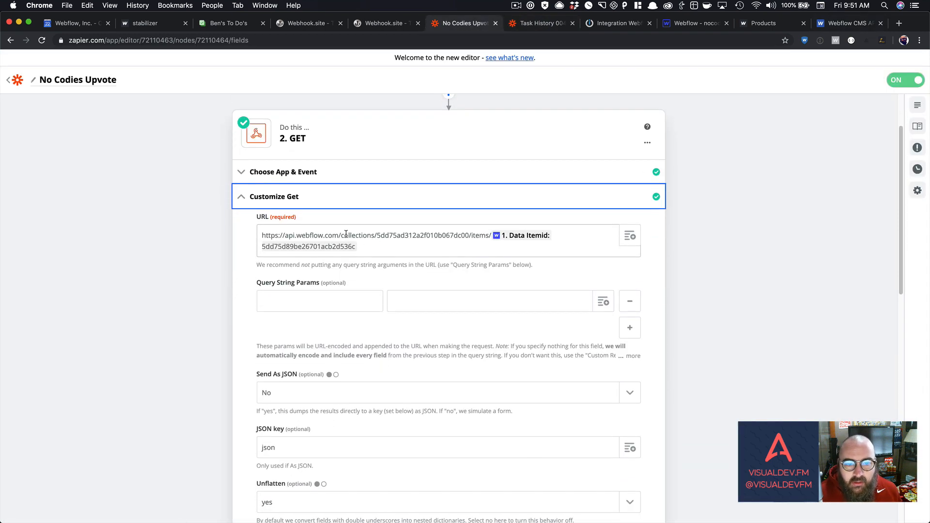
double_click(415, 236)
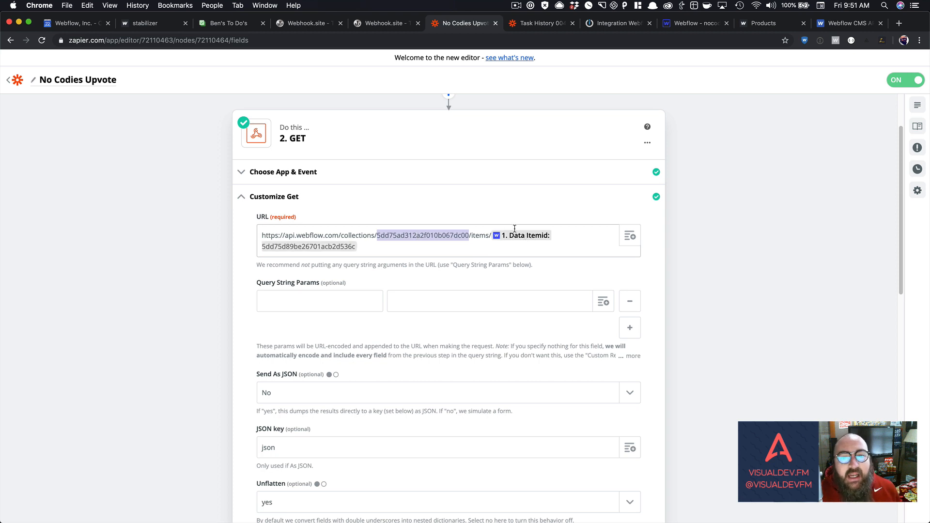
scroll(409, 194, "up", 2)
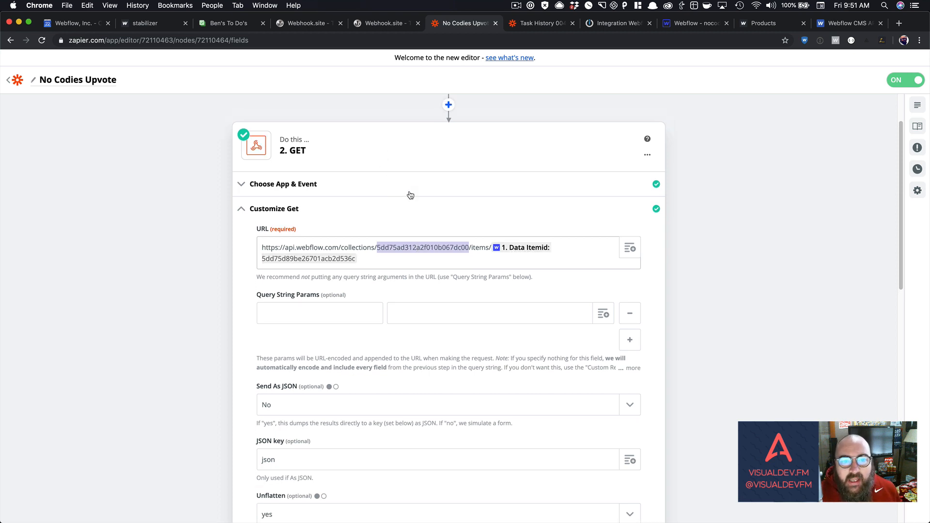
Step: Switch to the Webflow Designer, open the Products page, and select the HTML Embed inside the first product's vote form to open its settings
left_click(680, 27)
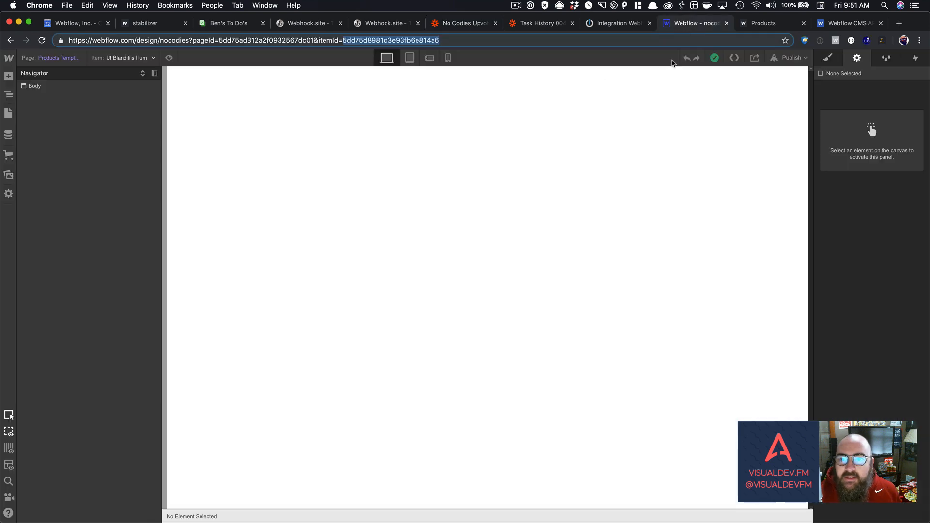
left_click(8, 113)
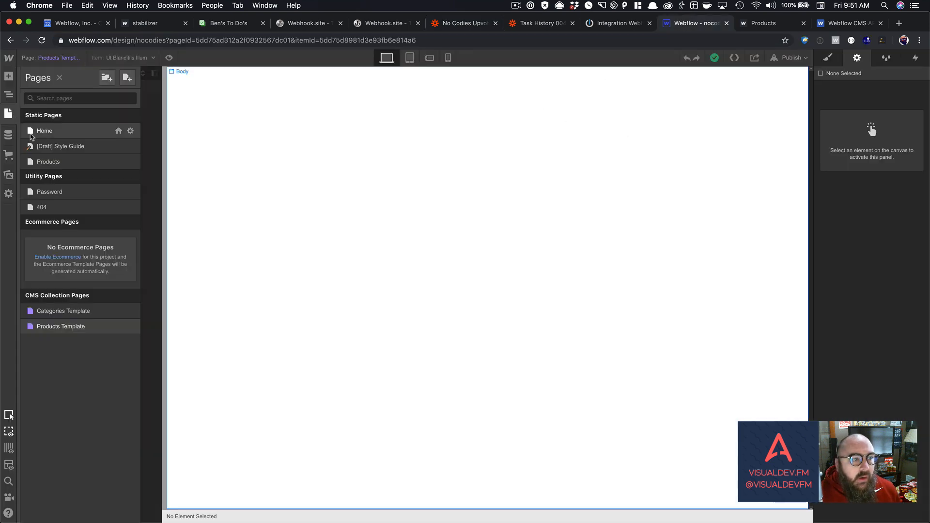
left_click(137, 160)
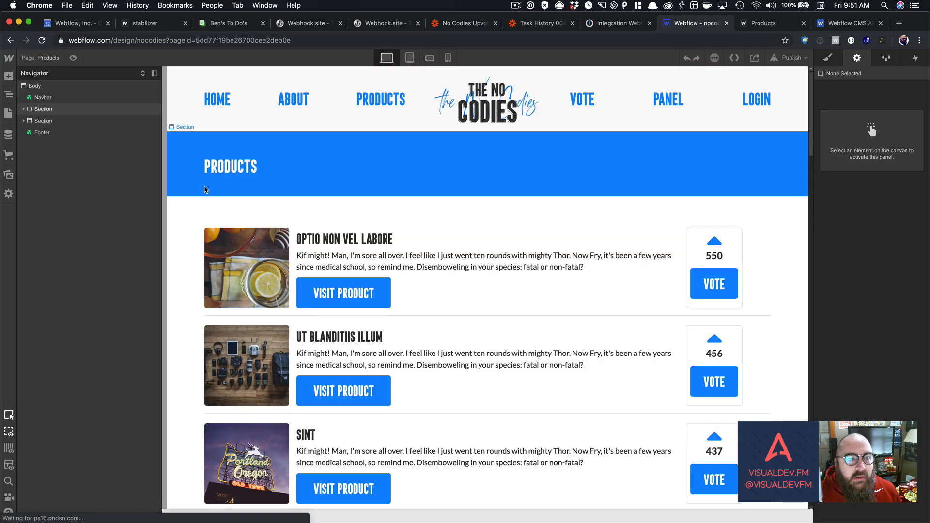
left_click(704, 273)
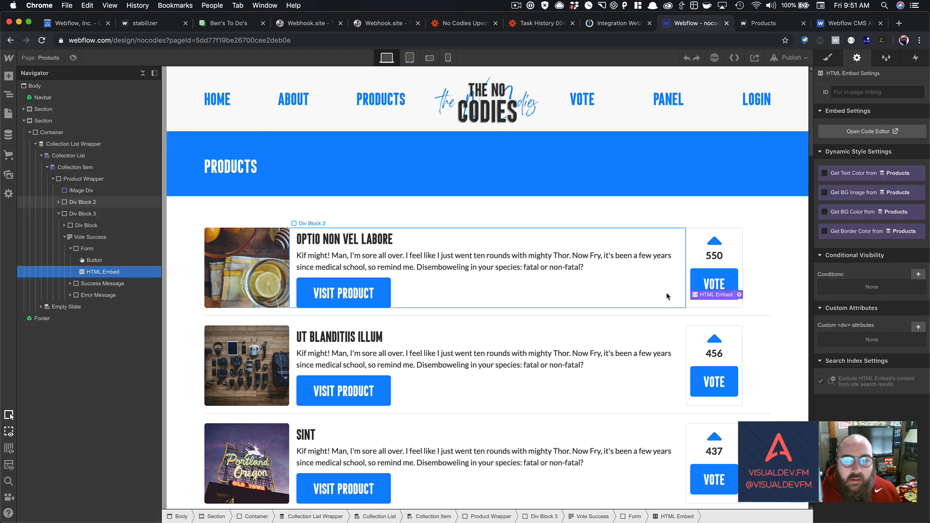
left_click(739, 295)
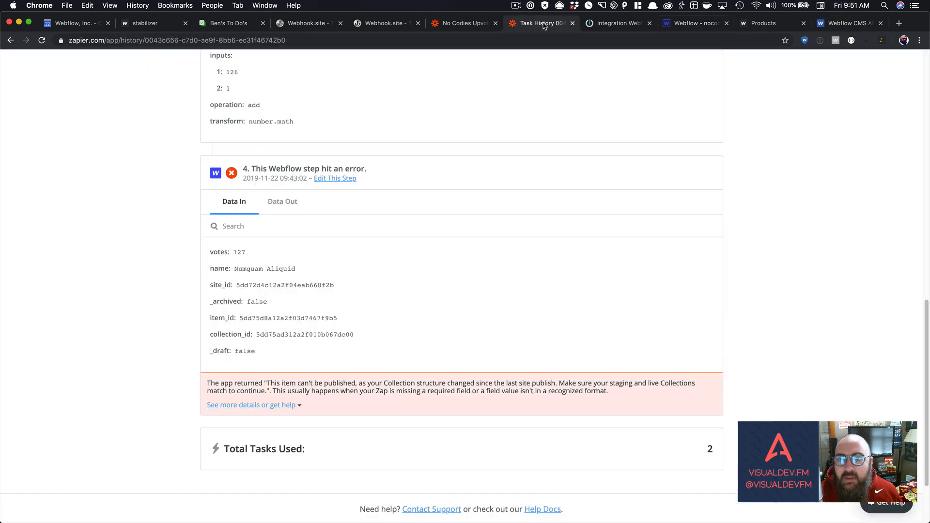
Step: Check the Zapier task history, return to the zap to review the GET step's URL, and collapse its customization settings
left_click(545, 23)
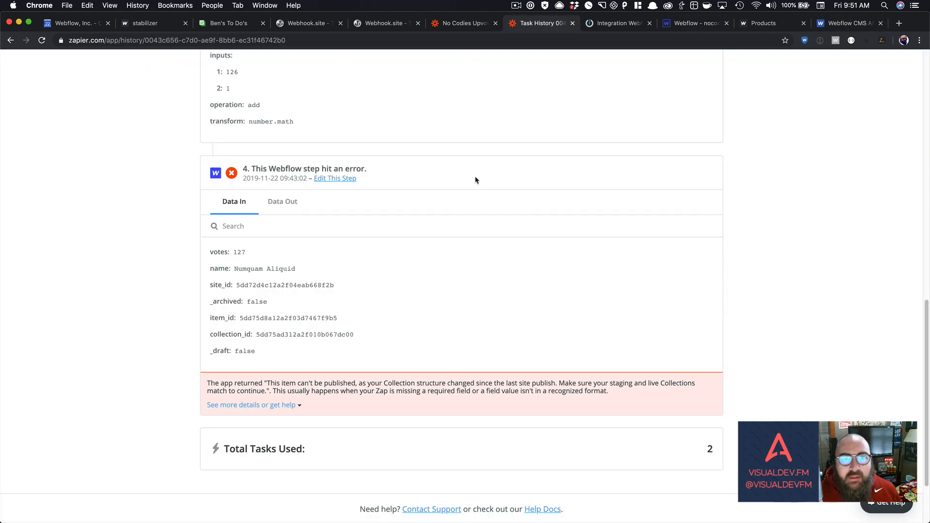
left_click(466, 23)
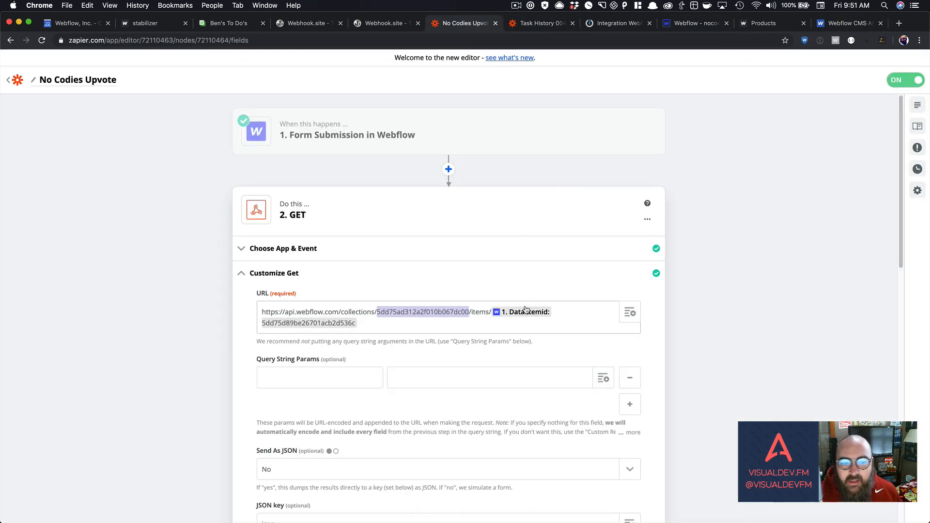
scroll(525, 303, "down", 2)
scroll(525, 293, "down", 1)
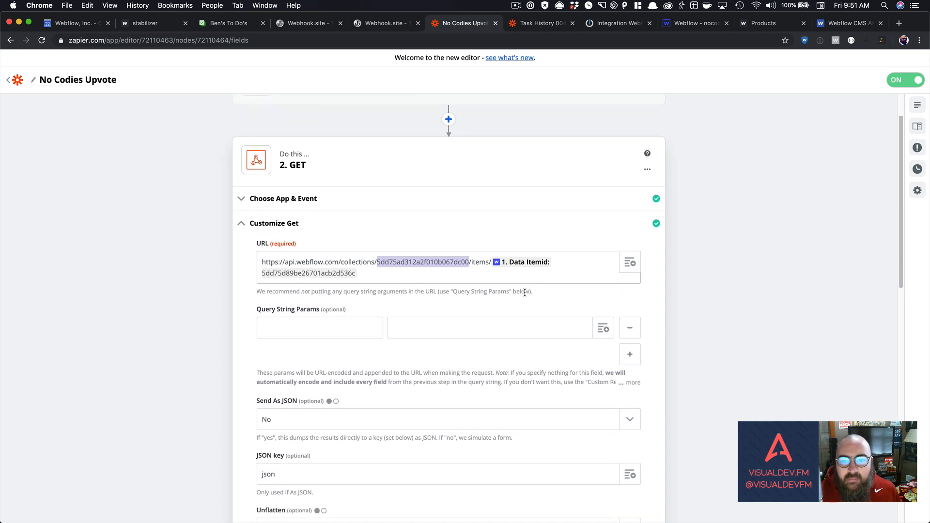
left_click(293, 223)
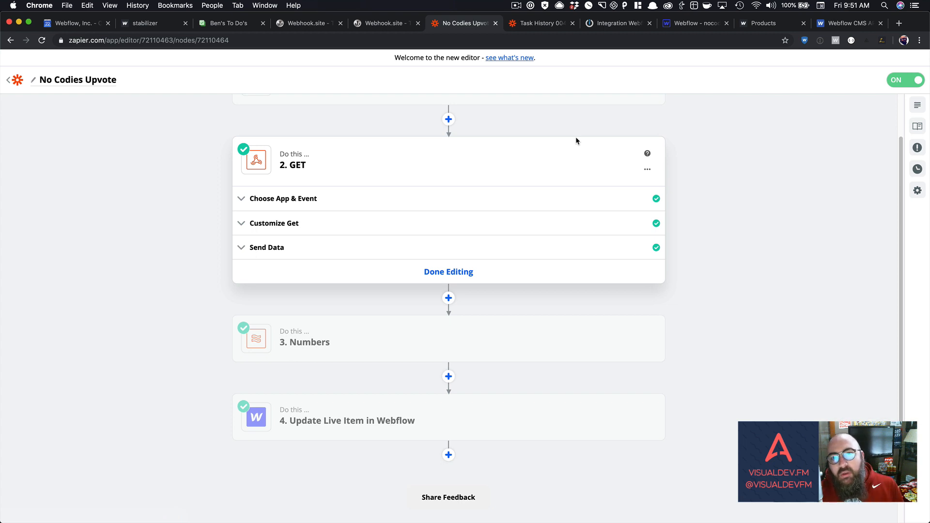
Step: Return to the Webflow API reference and highlight the word Bearer and the token in the Get Single Item example request's authorization header
left_click(838, 25)
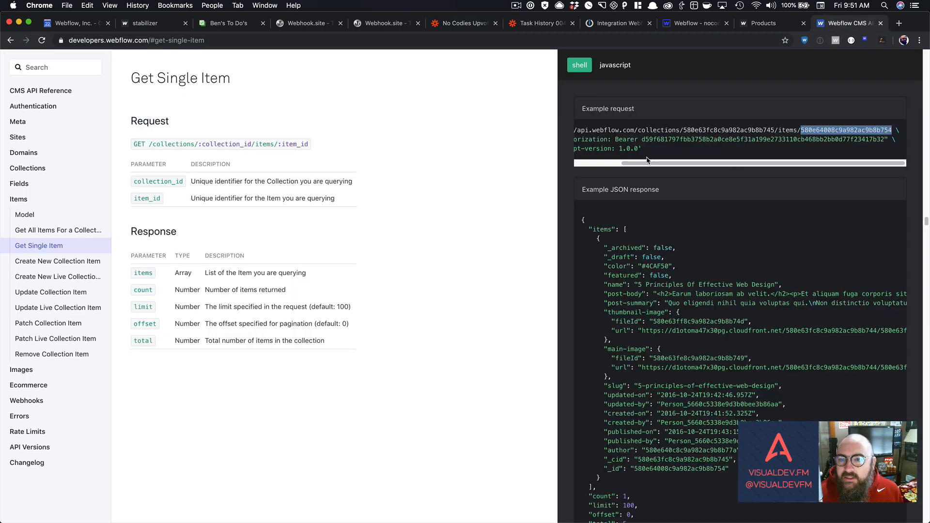
left_click_drag(637, 160, 596, 166)
left_click(679, 141)
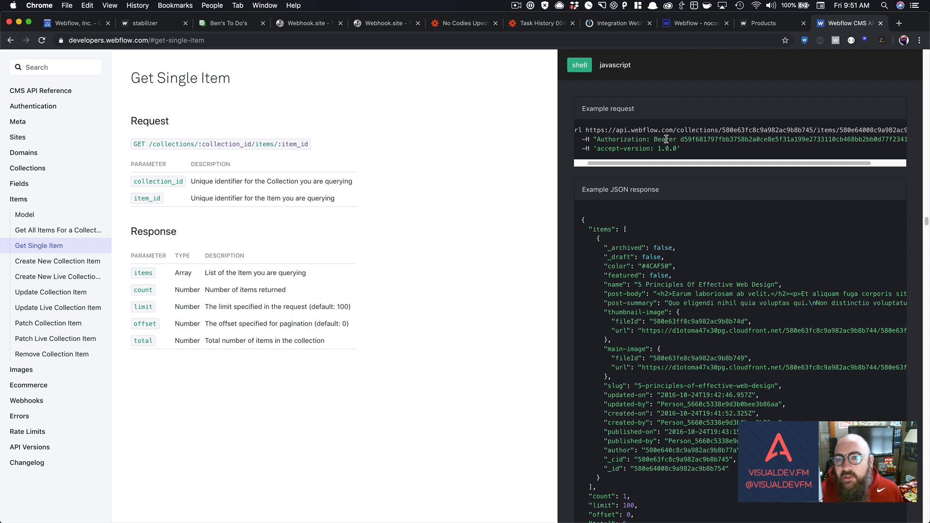
double_click(666, 140)
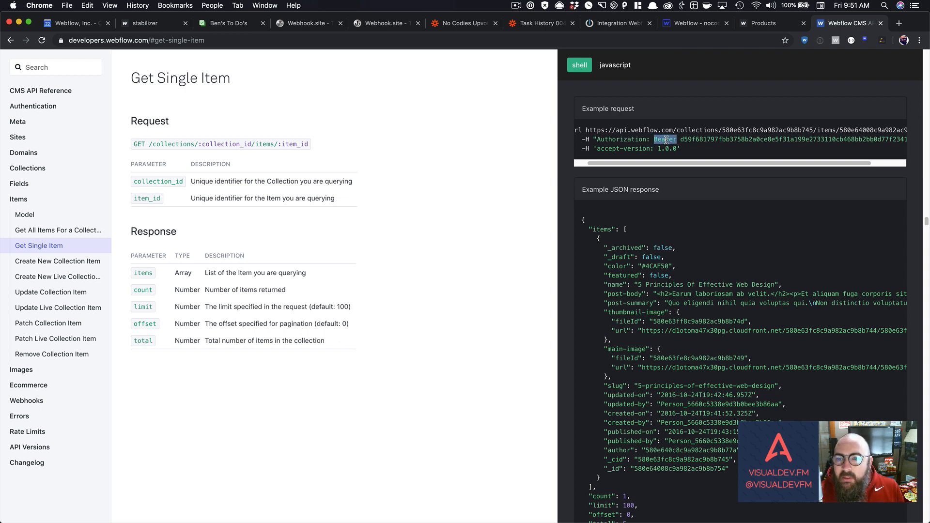
double_click(744, 140)
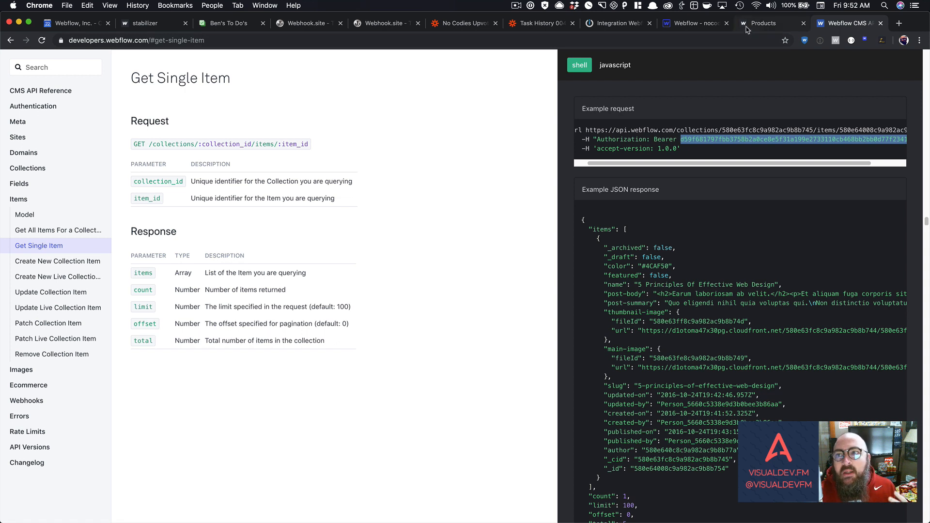
Step: Return to the No Codies Upvote zap and open the customization settings of the Numbers step
left_click(473, 25)
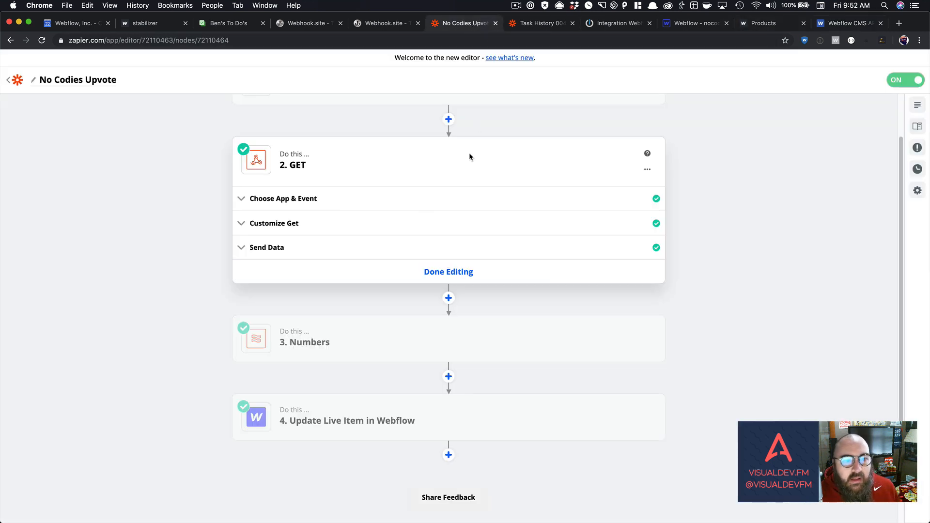
scroll(411, 220, "down", 2)
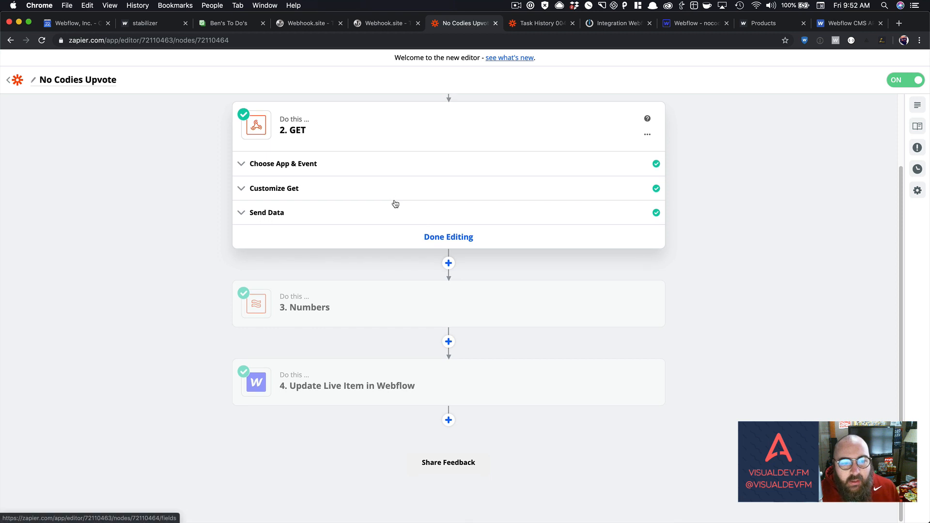
left_click(409, 303)
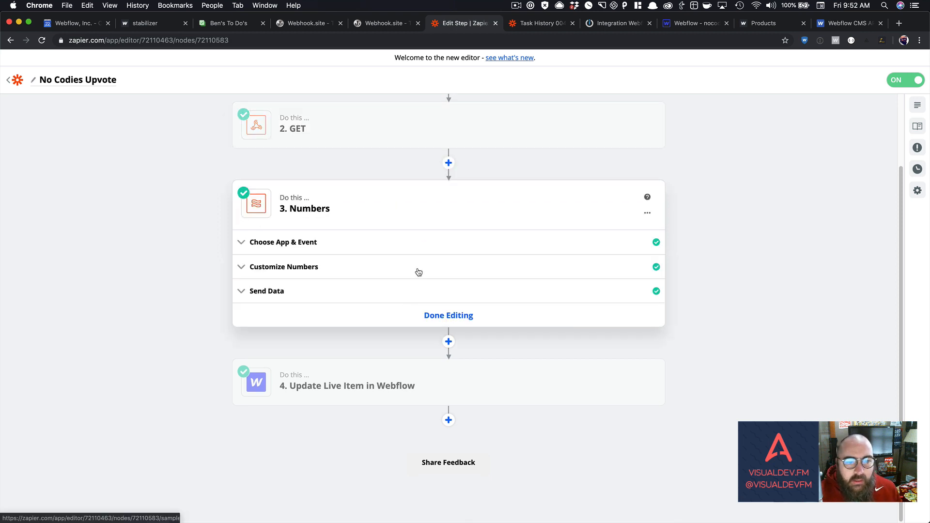
left_click(354, 268)
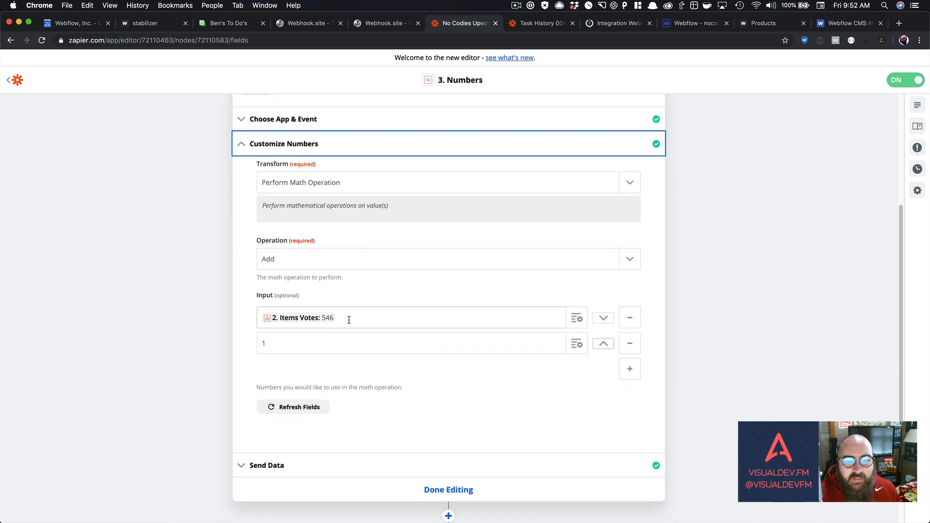
Step: Examine the Numbers step's math operation settings, including the Add operation, the Items Votes input from the GET step and the second input
scroll(354, 312, "up", 3)
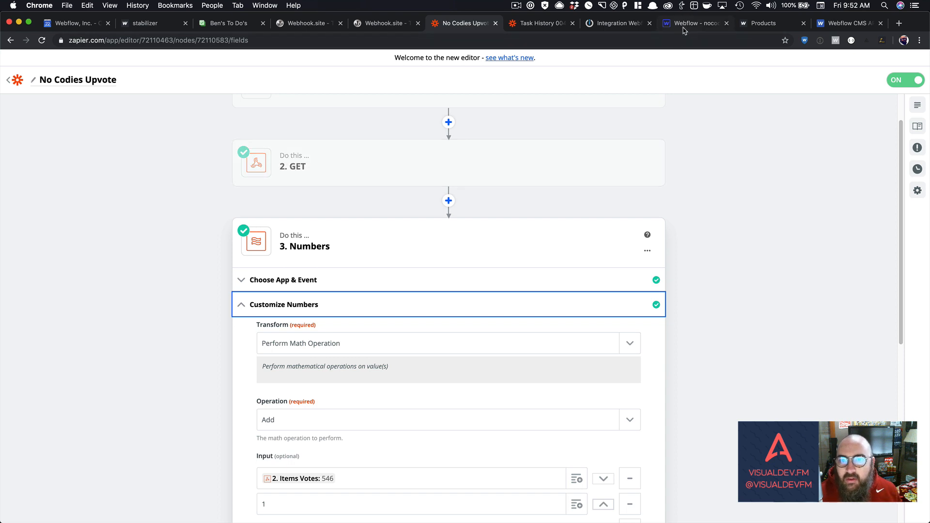
scroll(481, 160, "up", 1)
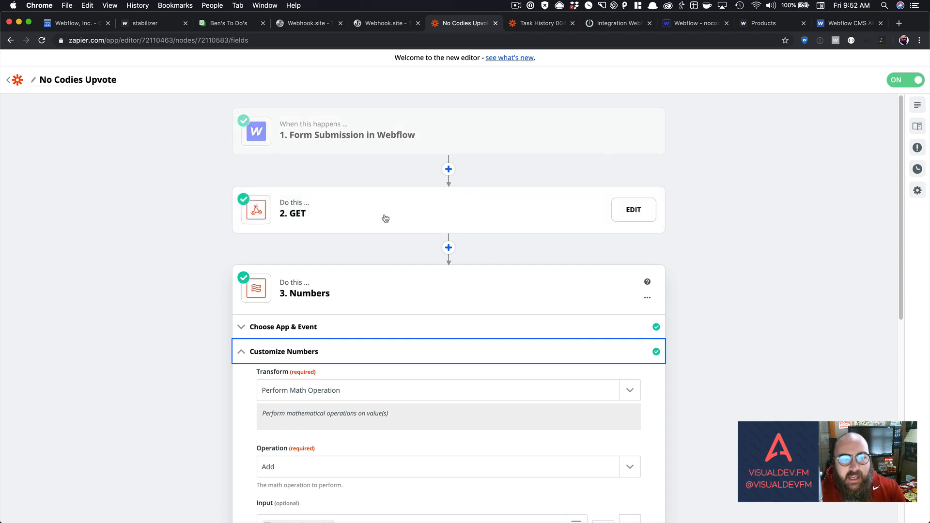
scroll(391, 219, "down", 5)
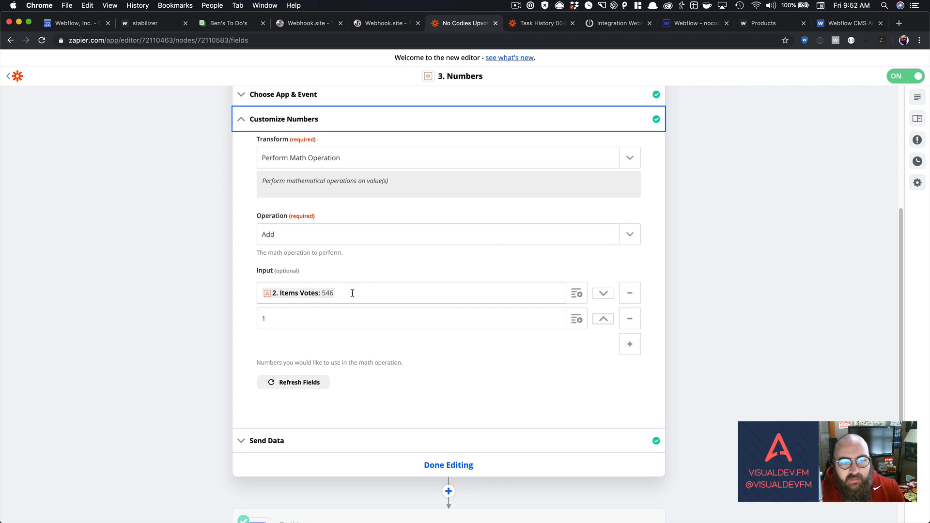
left_click(312, 320)
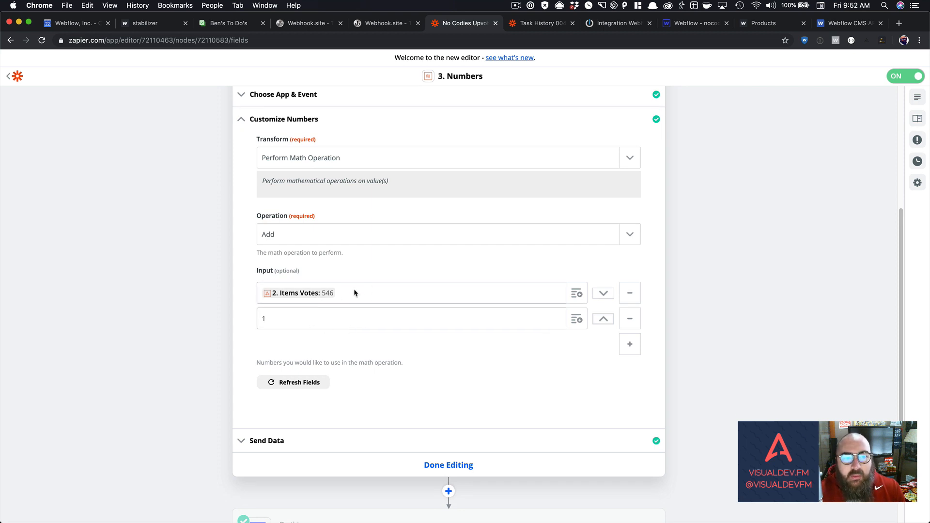
scroll(354, 293, "up", 3)
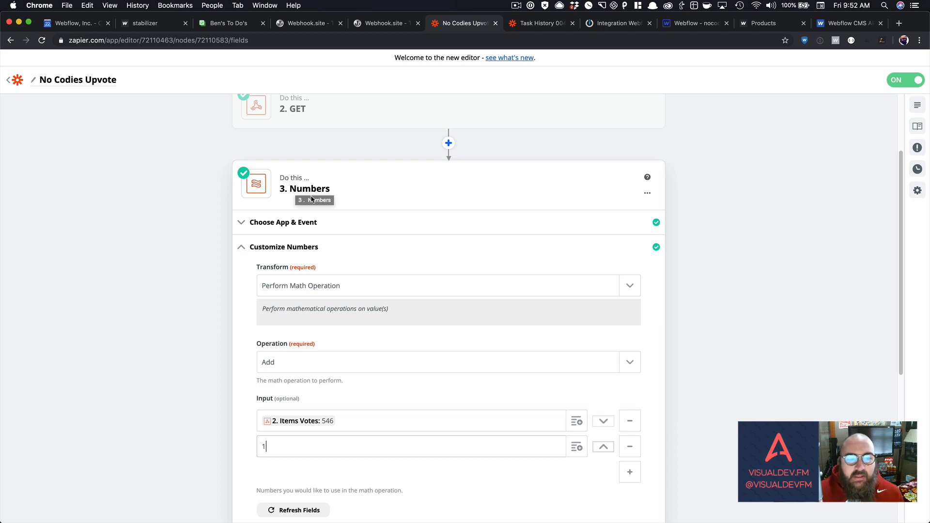
scroll(339, 231, "down", 2)
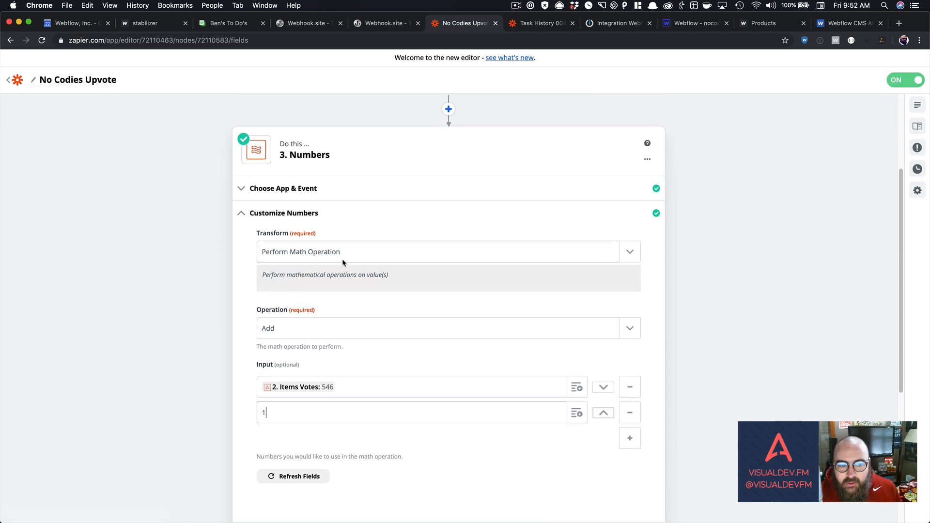
scroll(342, 261, "down", 2)
scroll(329, 290, "down", 2)
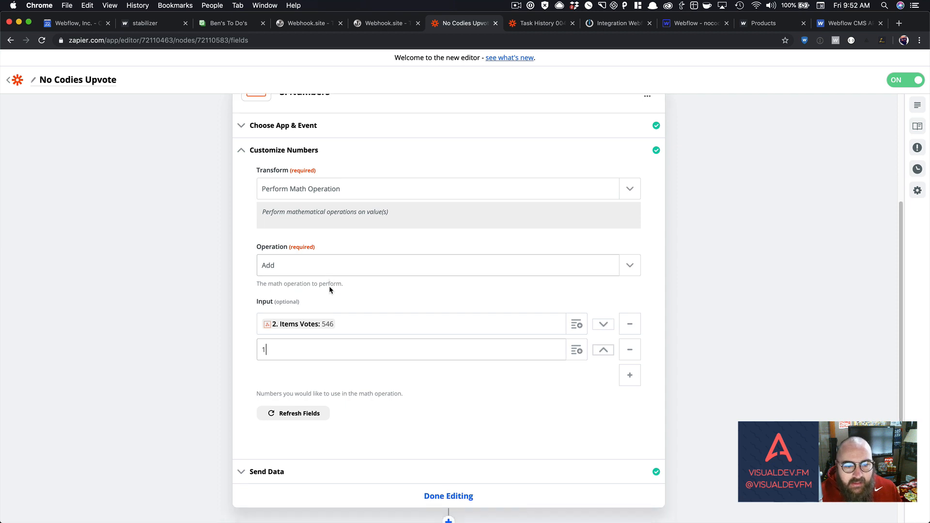
left_click(364, 319)
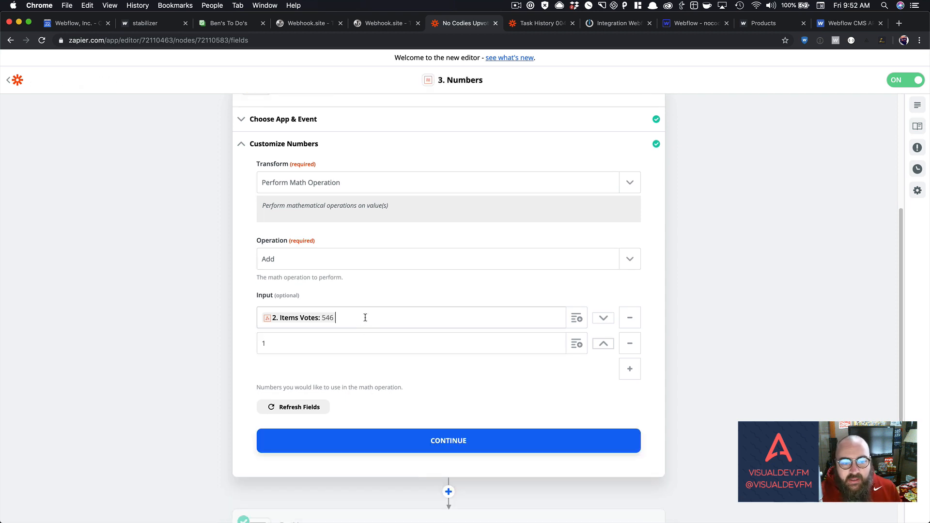
left_click(338, 345)
scroll(353, 339, "down", 6)
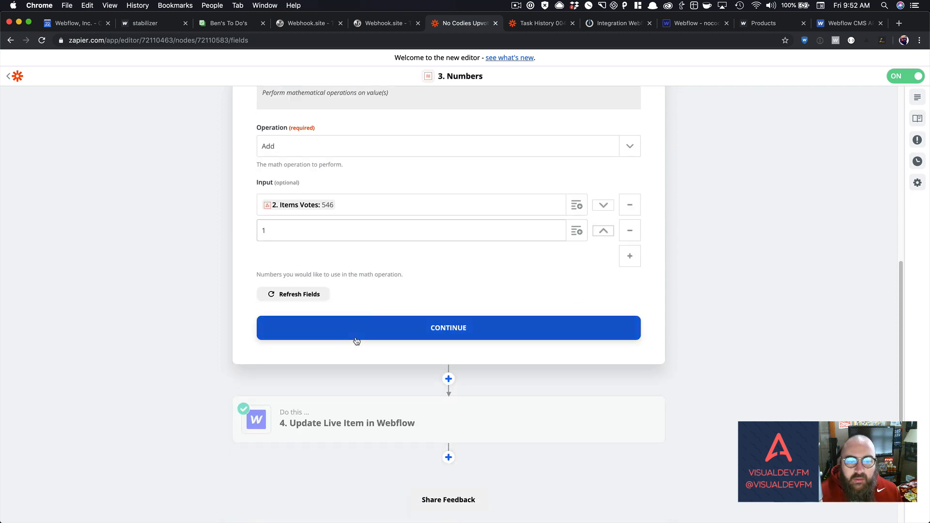
Step: Open the customization settings of the Update Live Item in Webflow step and review its Item, VOTES and Name field mappings
left_click(361, 403)
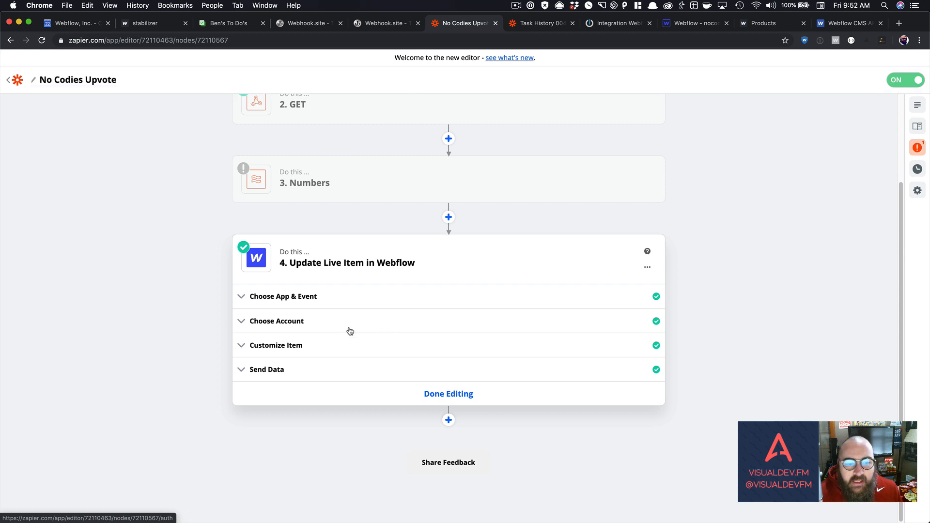
left_click(314, 344)
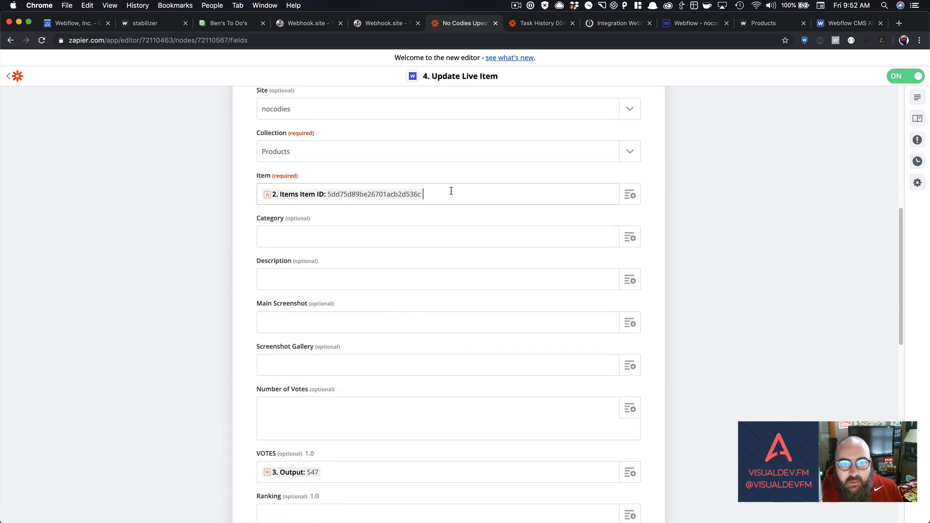
scroll(451, 191, "down", 3)
left_click(363, 396)
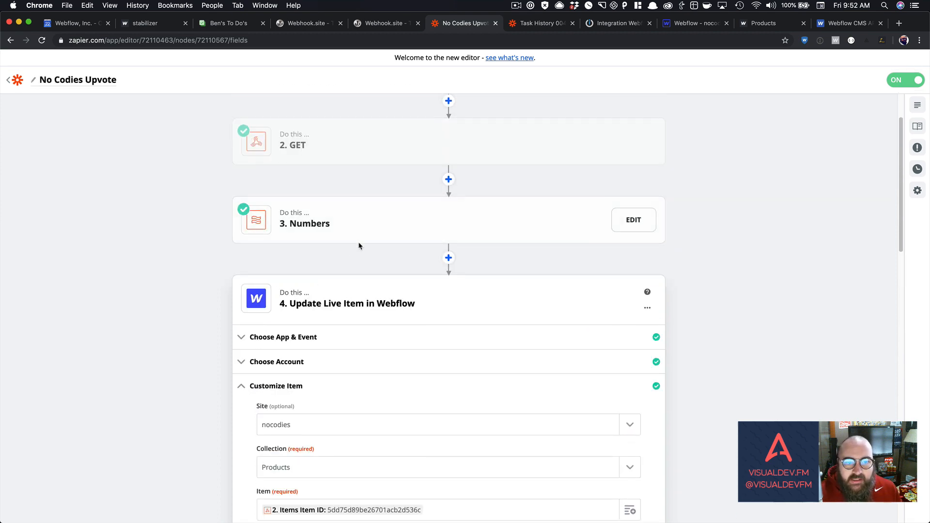
scroll(353, 307, "down", 5)
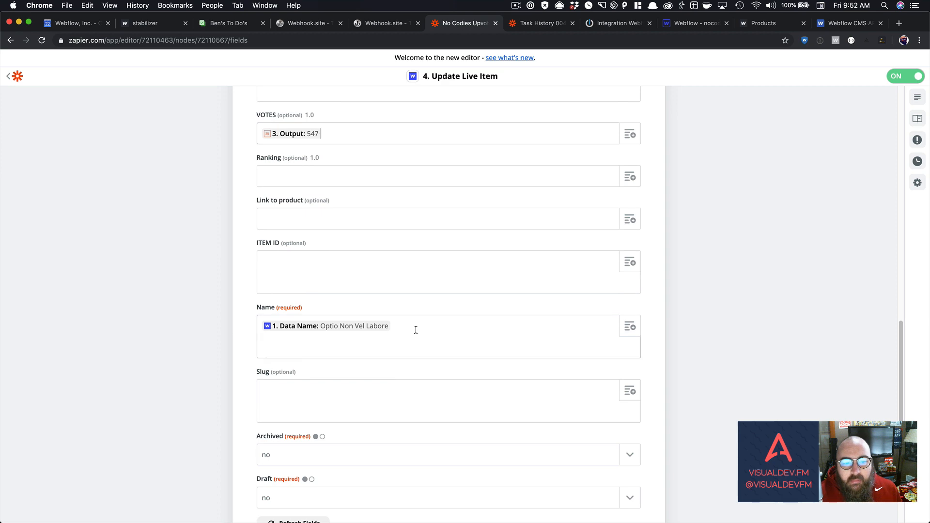
scroll(415, 328, "down", 3)
scroll(533, 336, "up", 5)
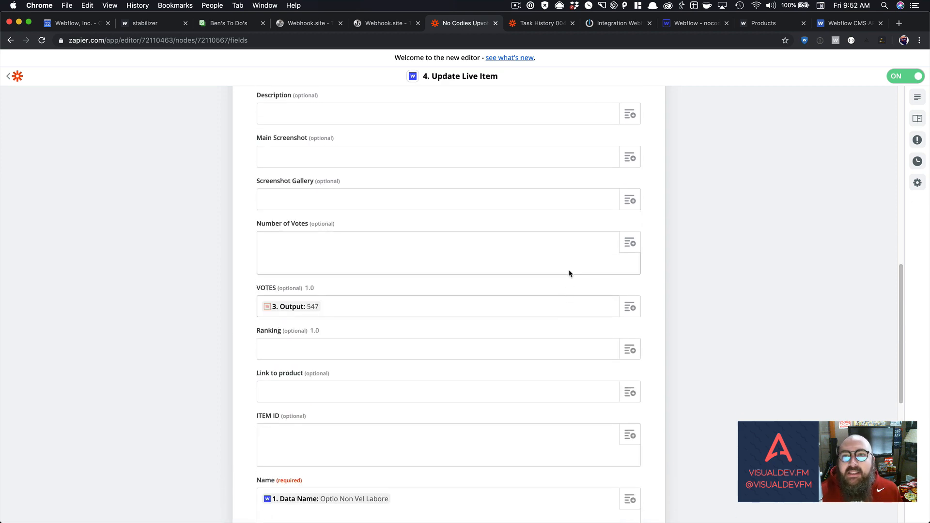
Step: Review the No Codies Upvote zap's step sequence and the Update Live Item step's Site, Collection and Item settings
scroll(569, 272, "up", 4)
scroll(572, 250, "up", 5)
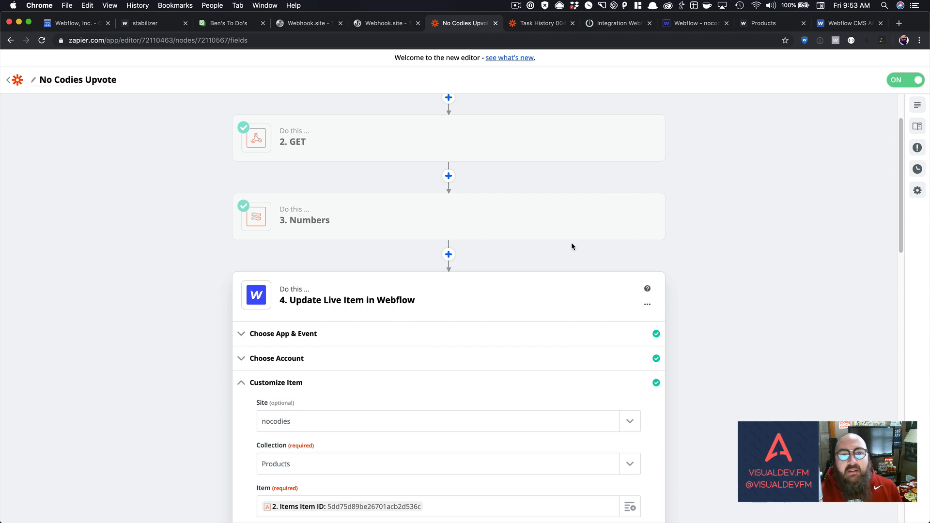
scroll(571, 245, "down", 7)
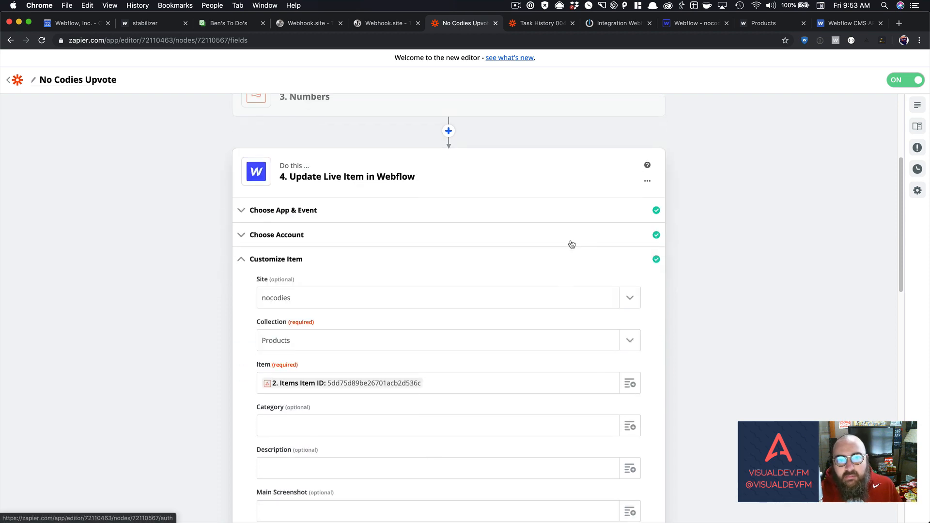
scroll(569, 231, "down", 2)
scroll(569, 231, "up", 10)
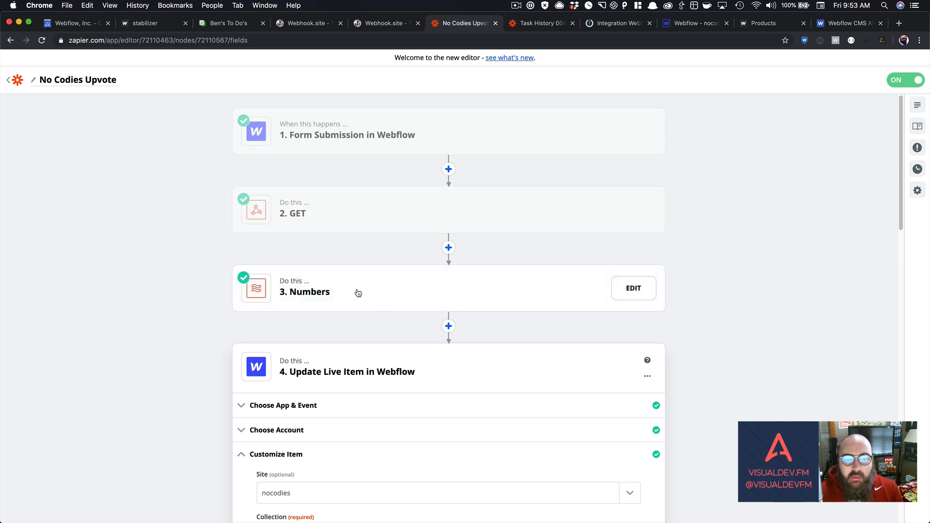
scroll(358, 290, "down", 4)
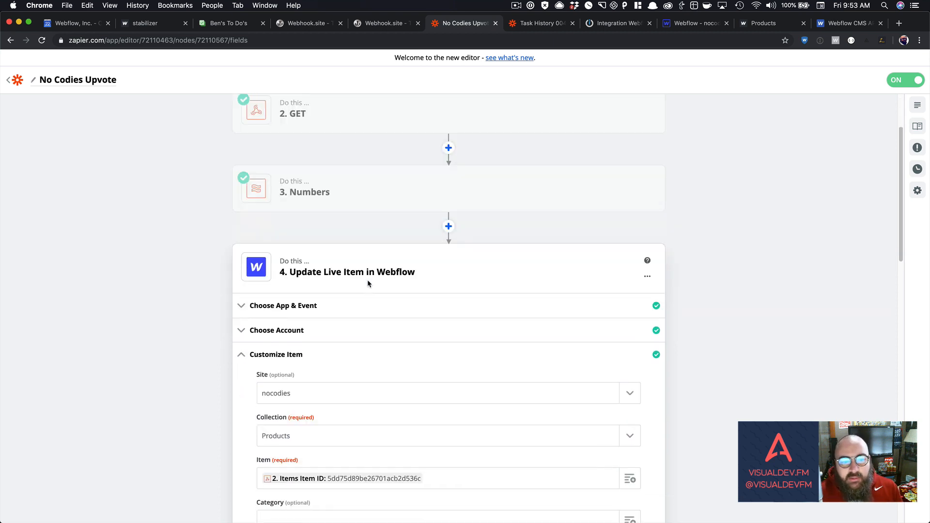
scroll(373, 324, "down", 4)
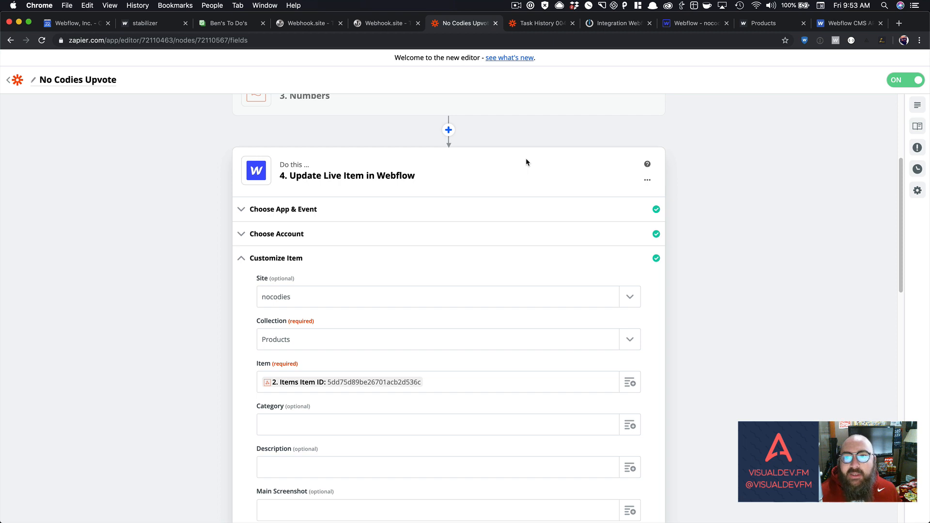
scroll(528, 155, "down", 8)
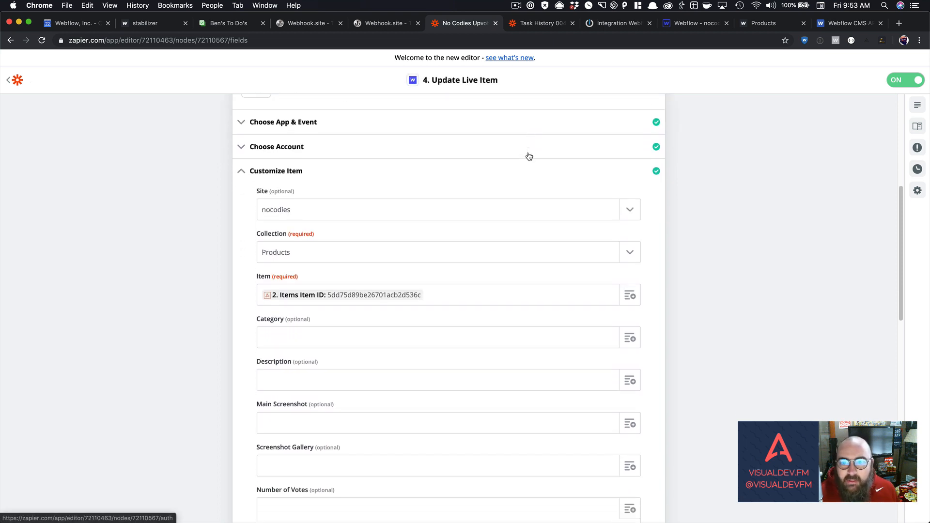
scroll(528, 156, "up", 15)
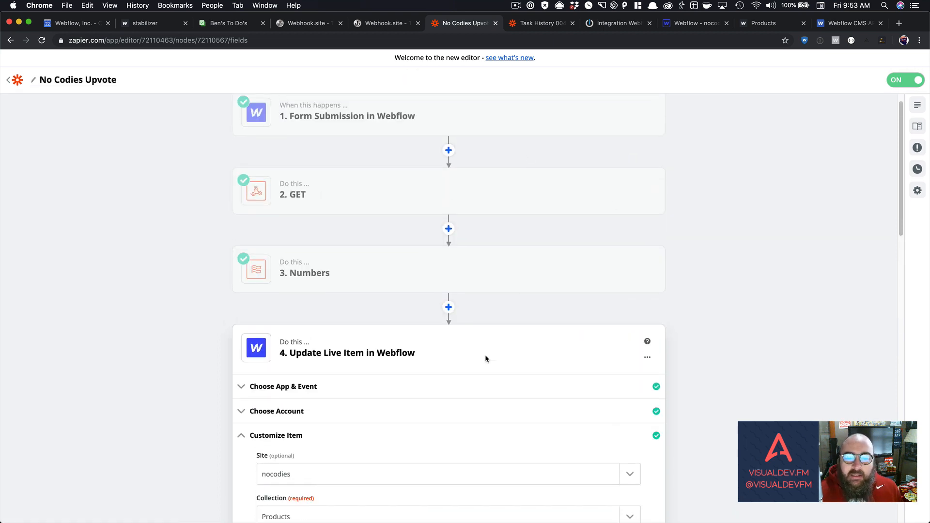
Step: Switch to the Webflow Designer, select the Products Collection List and examine its sort order and the vote order of the listed products
left_click(671, 25)
left_click(648, 142)
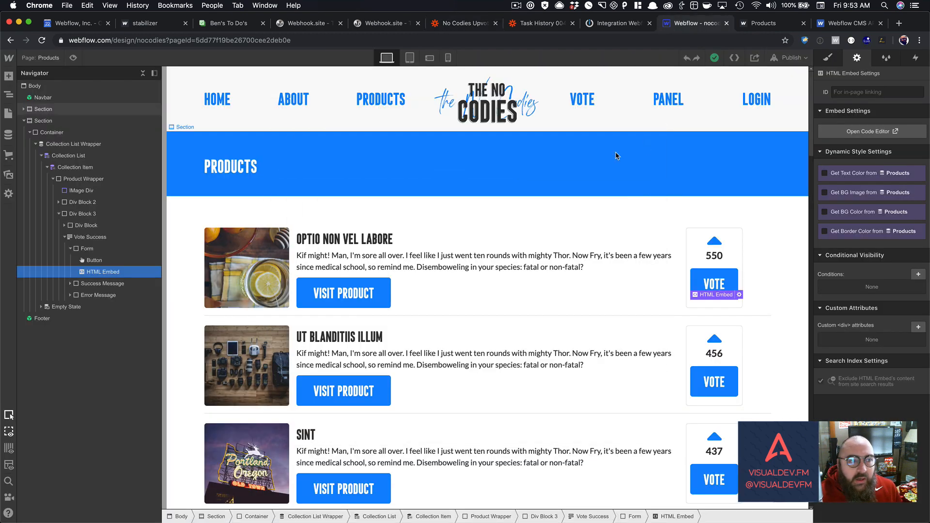
left_click(68, 156)
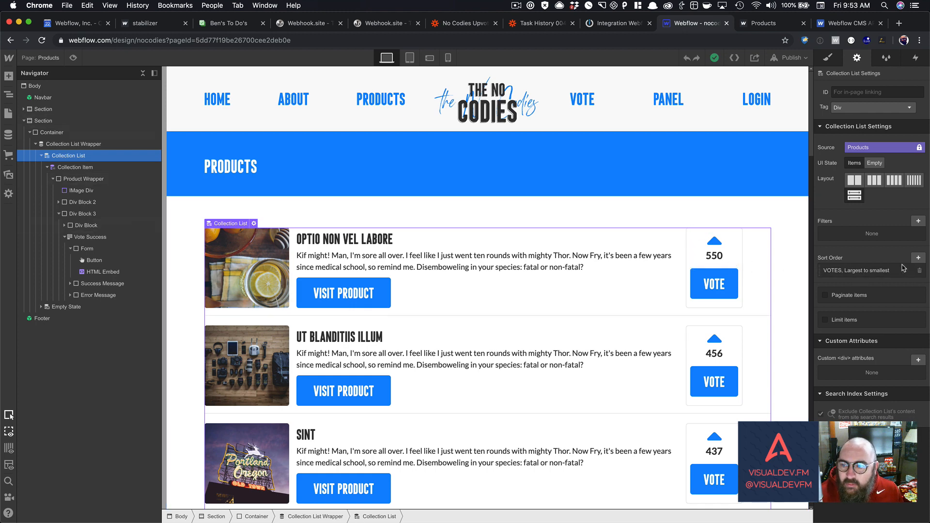
scroll(722, 252, "down", 8)
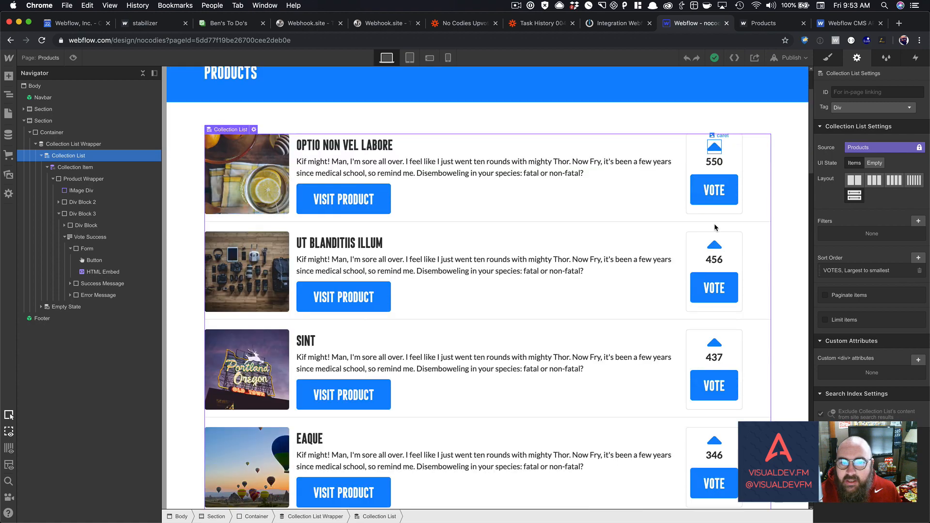
scroll(715, 227, "down", 10)
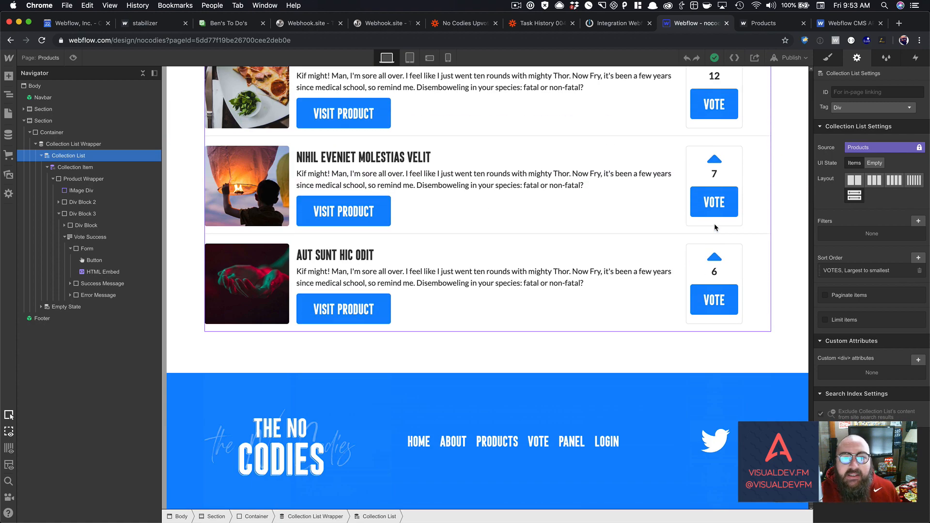
scroll(715, 228, "up", 20)
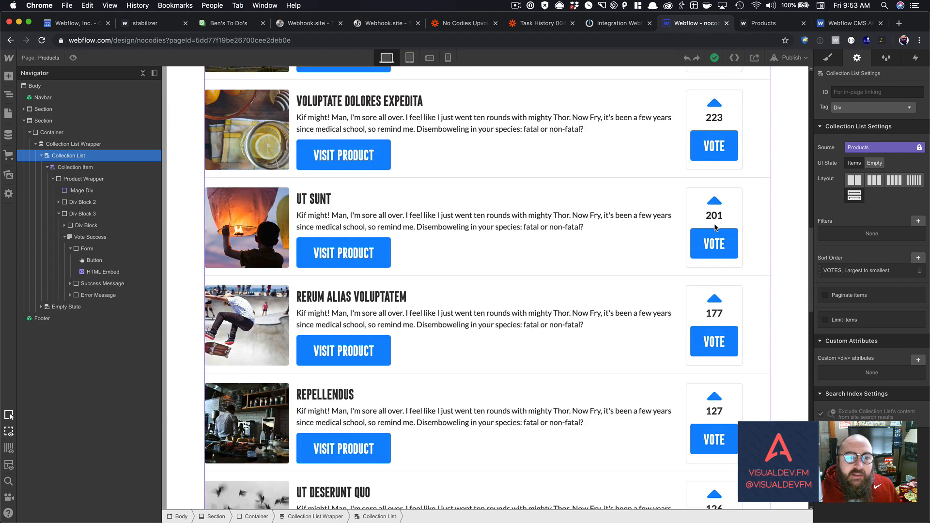
scroll(716, 228, "up", 20)
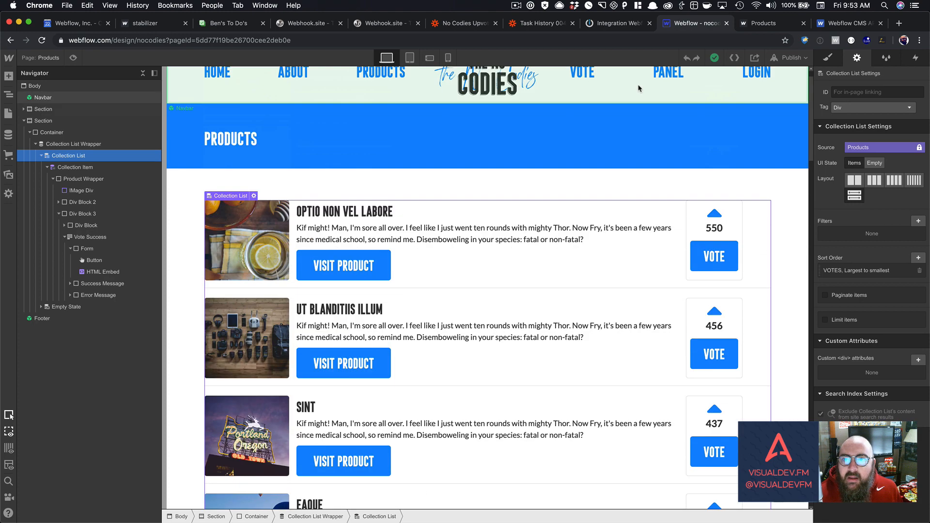
Step: Switch to the Integromat scenario and delete its Webflow List Items and Update Item modules
left_click(615, 23)
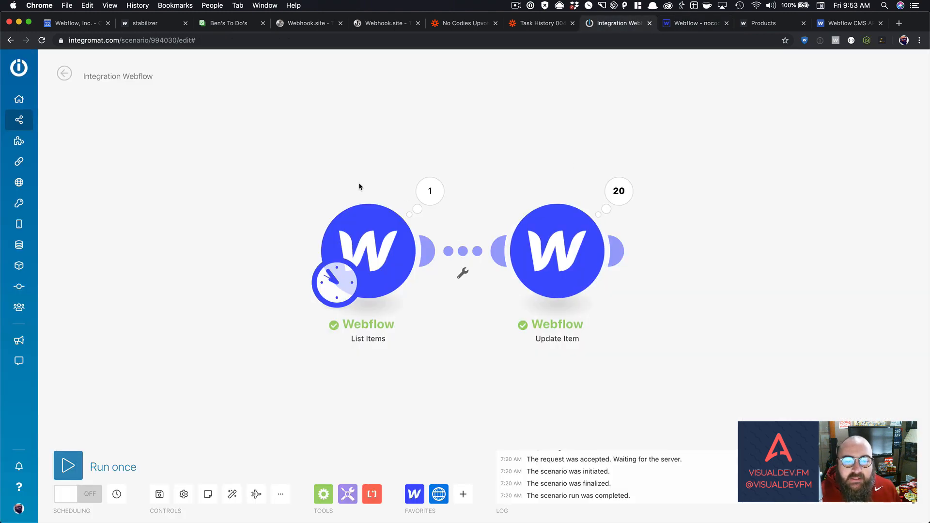
right_click(385, 243)
left_click(412, 360)
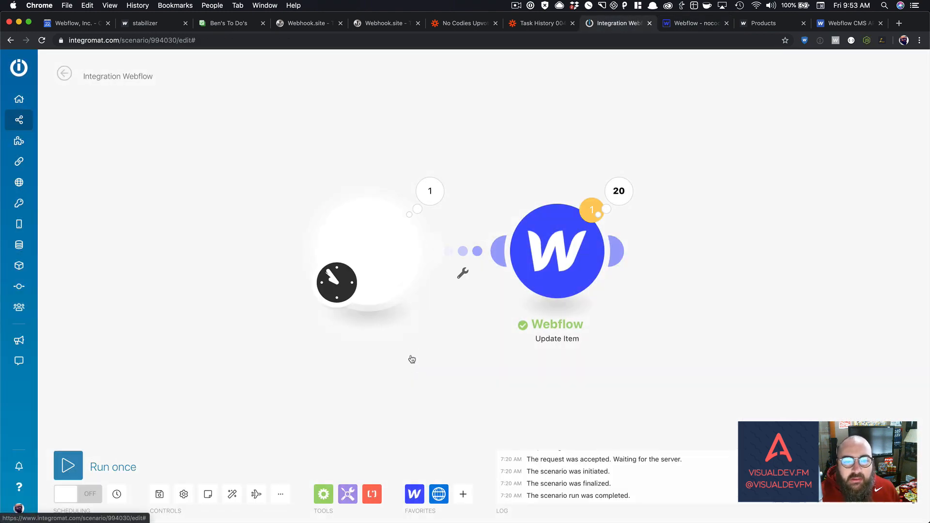
right_click(573, 266)
left_click(594, 371)
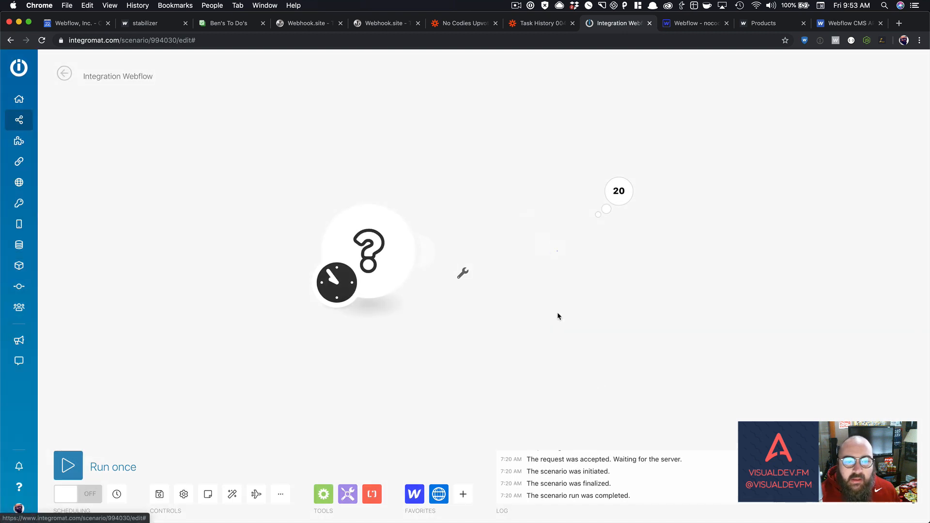
Step: Add a Webflow Watch Events module as the scenario's trigger, using the Codies webhook
left_click(369, 252)
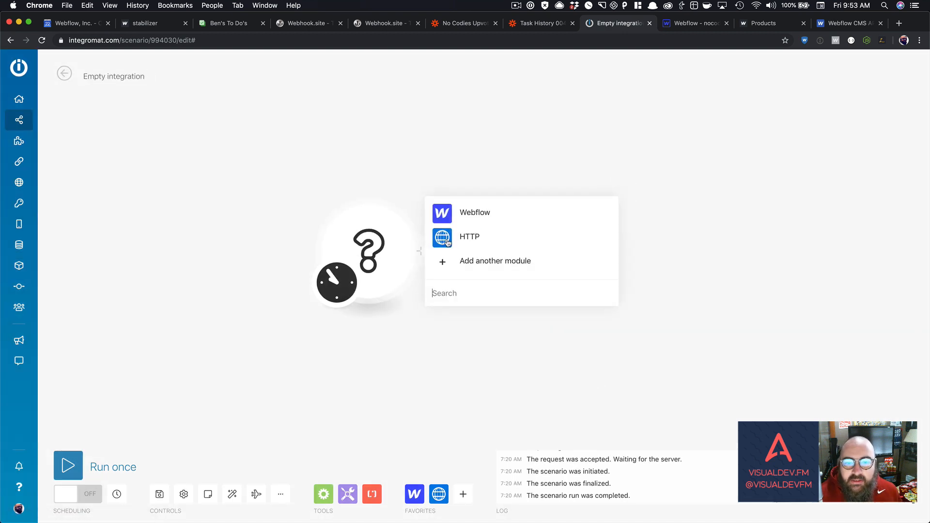
left_click(475, 216)
left_click(477, 86)
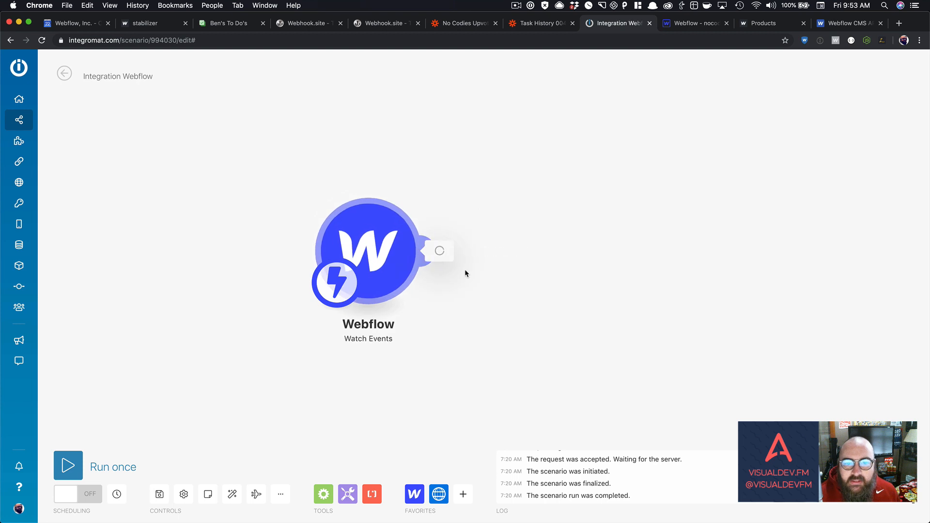
left_click(545, 248)
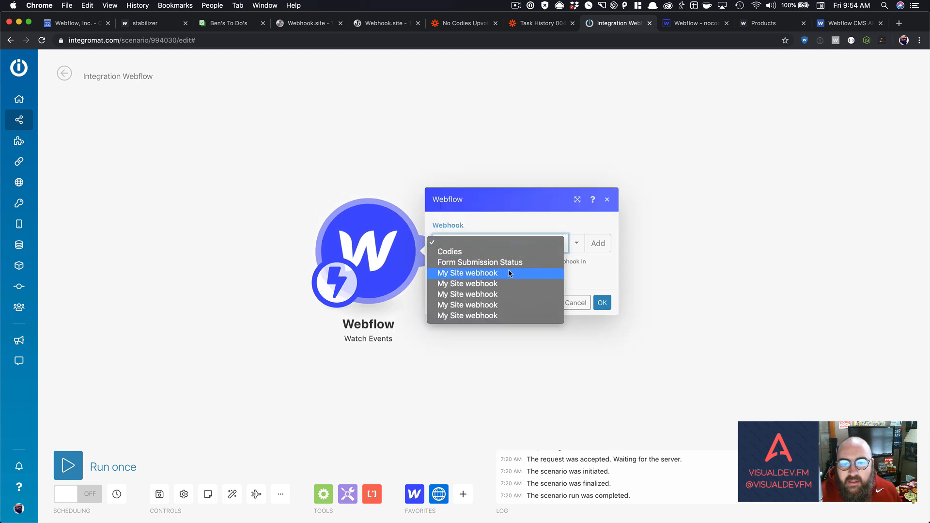
left_click(472, 251)
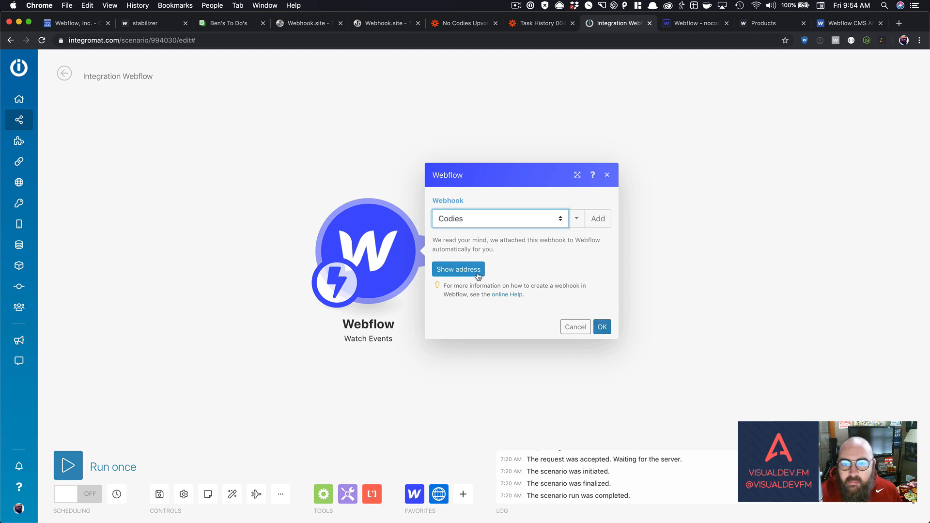
left_click(604, 327)
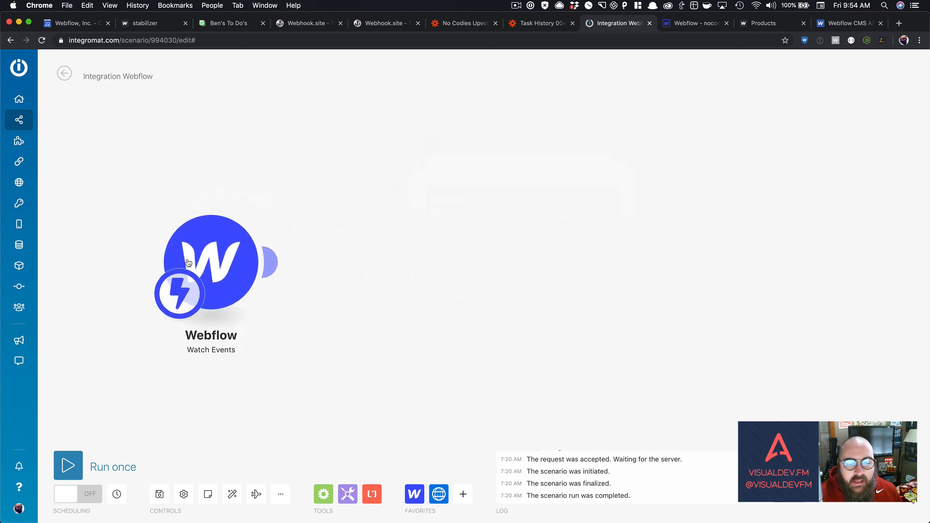
Step: Run the scenario once and submit a vote for Optio Non Vel Labore on the live Products page, reloading the page
left_click(68, 465)
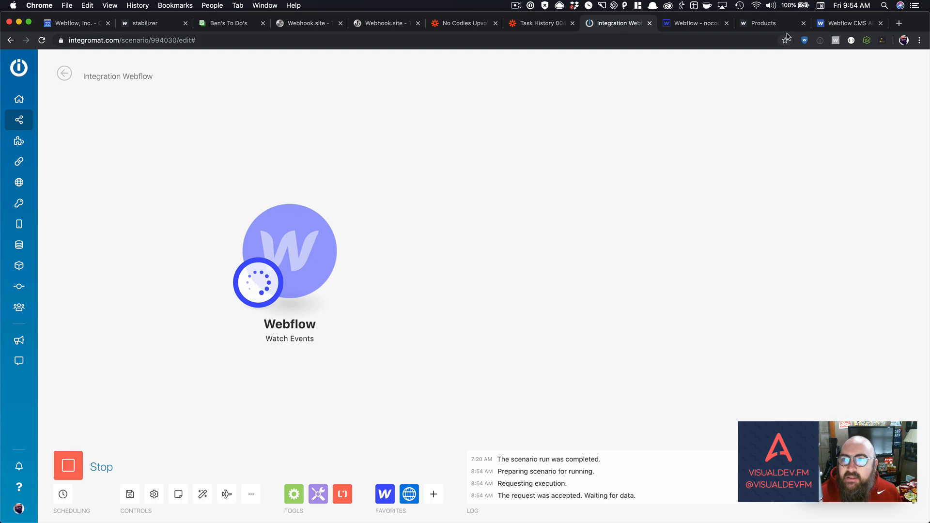
left_click(761, 23)
left_click(700, 250)
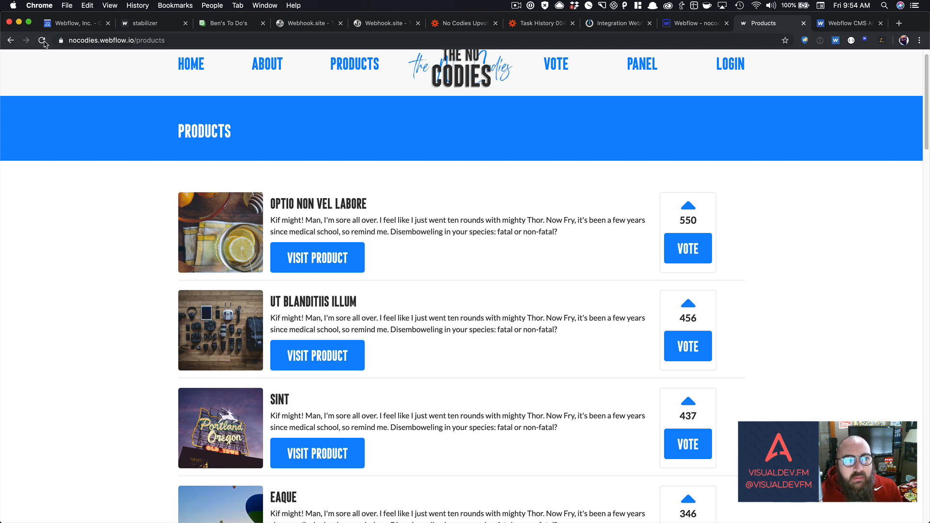
left_click(43, 42)
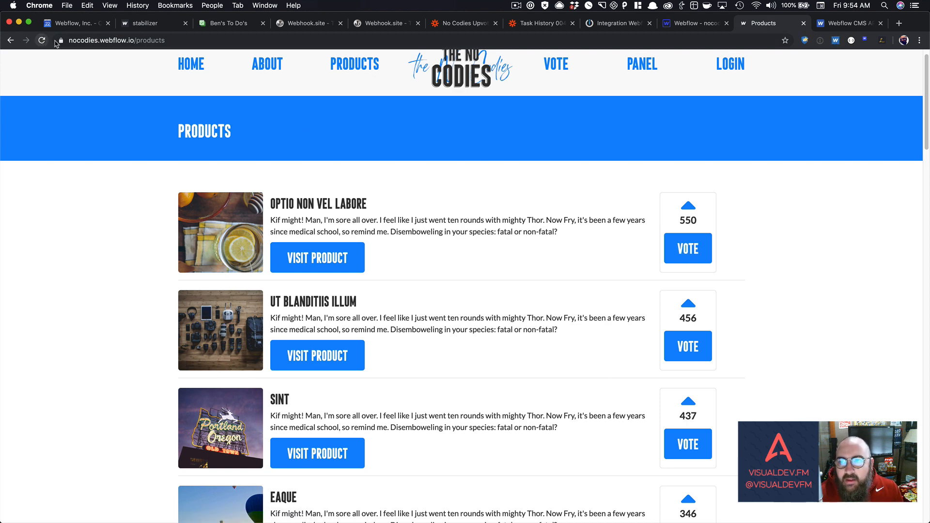
Step: Turn off the No Codies Upvote zap in Zapier
left_click(463, 23)
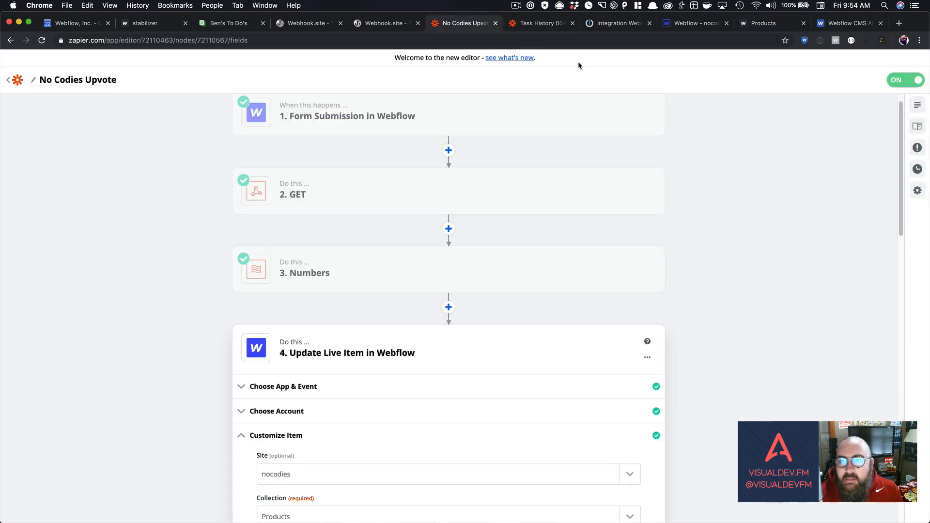
left_click(907, 86)
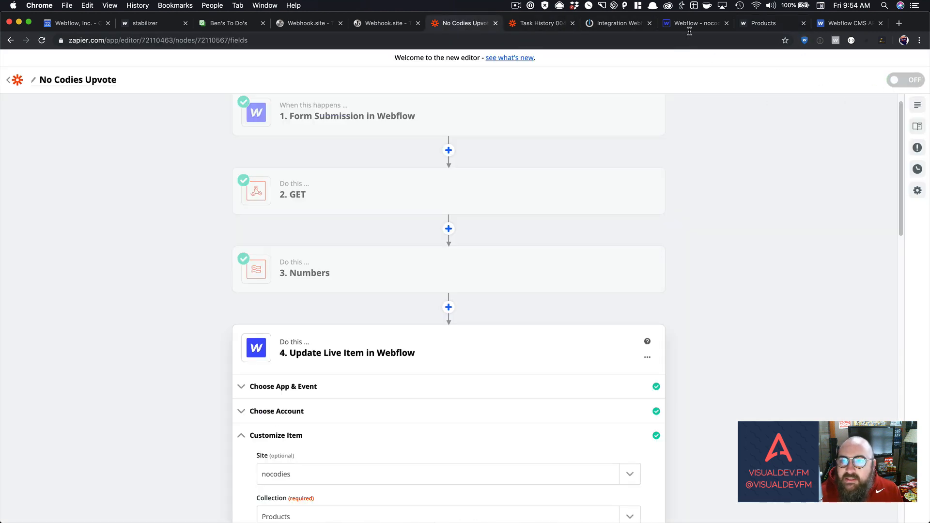
Step: Return to the Integromat scenario and inspect the output bundle of the Watch Events module's run
left_click(635, 25)
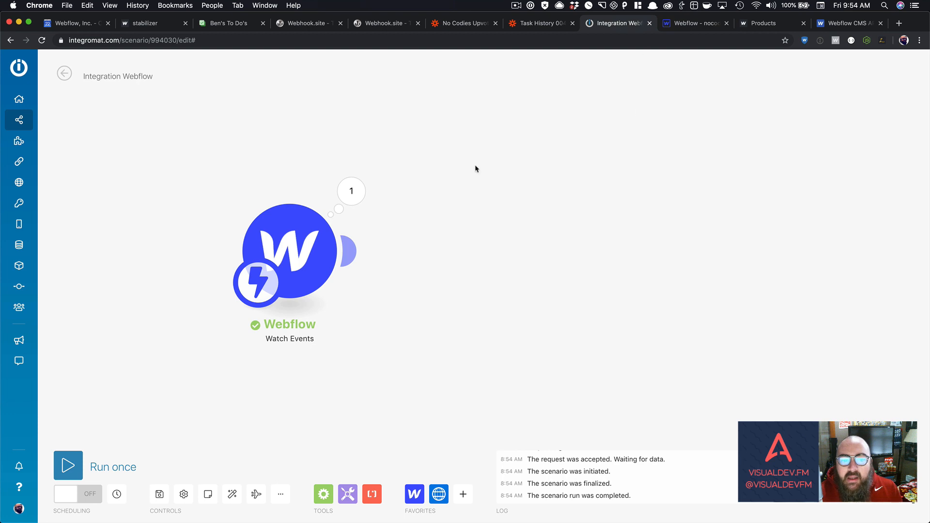
left_click(352, 191)
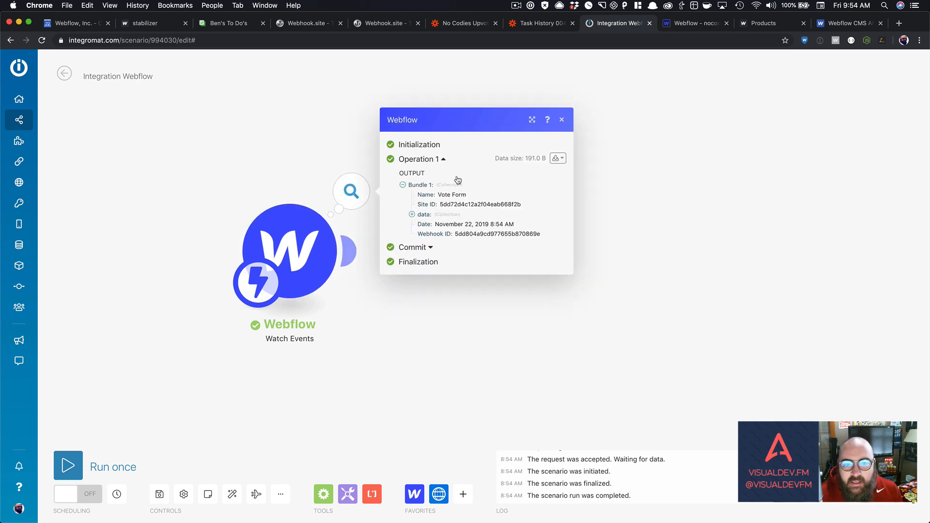
left_click(560, 120)
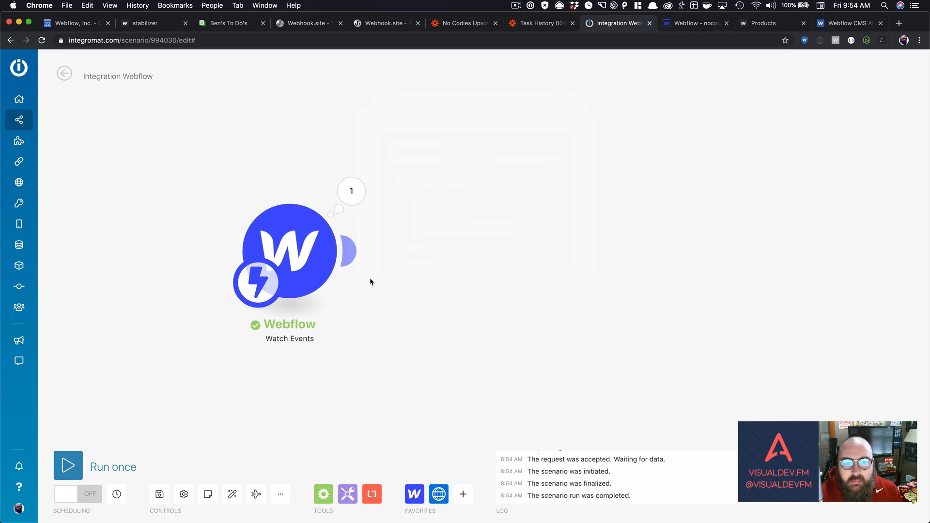
Step: Add a Webflow Get Item module after Watch Events, keeping item ID entry on Manual, and start editing its Collection ID
left_click(347, 251)
left_click(586, 213)
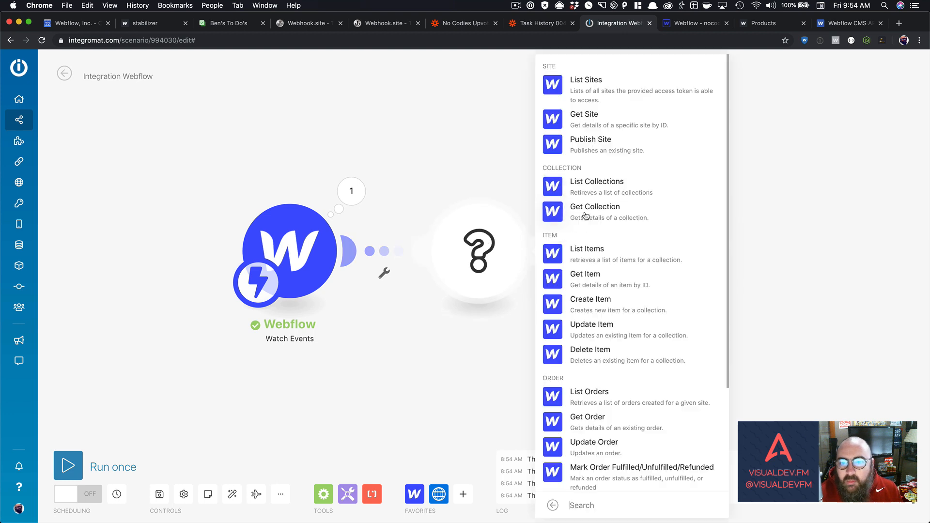
left_click(597, 275)
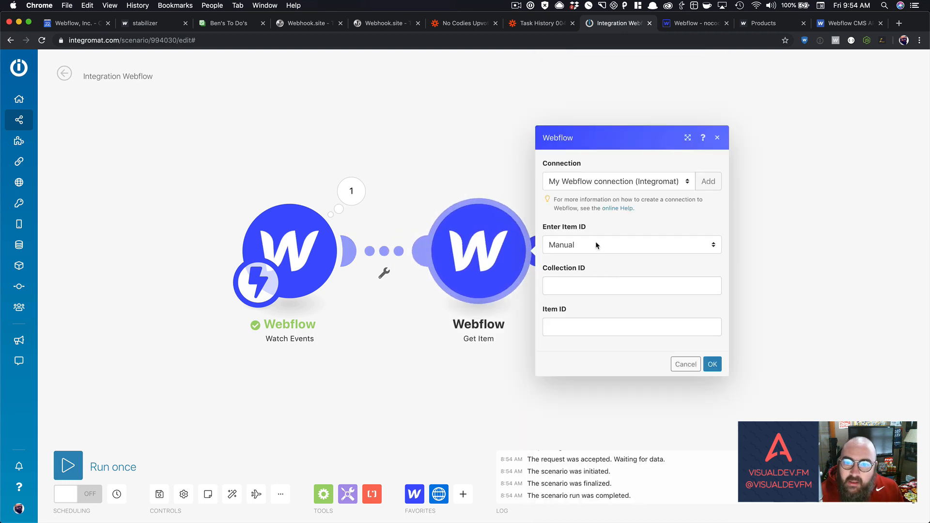
left_click(596, 244)
left_click(595, 245)
left_click(579, 281)
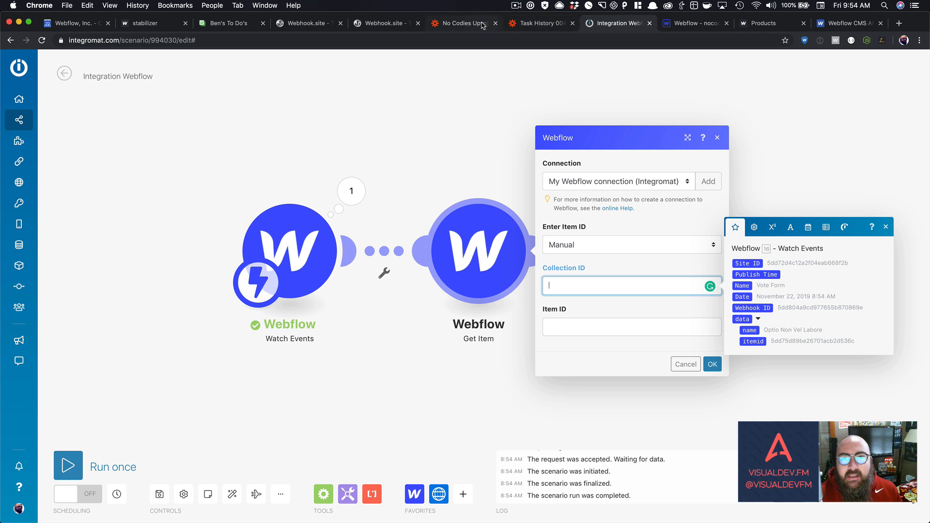
Step: Copy the Products collection ID from the GET step's URL in the Zapier zap and enter 5dd75ad312a2f010b067dc00 as the Integromat Get Item module's Collection ID
left_click(463, 24)
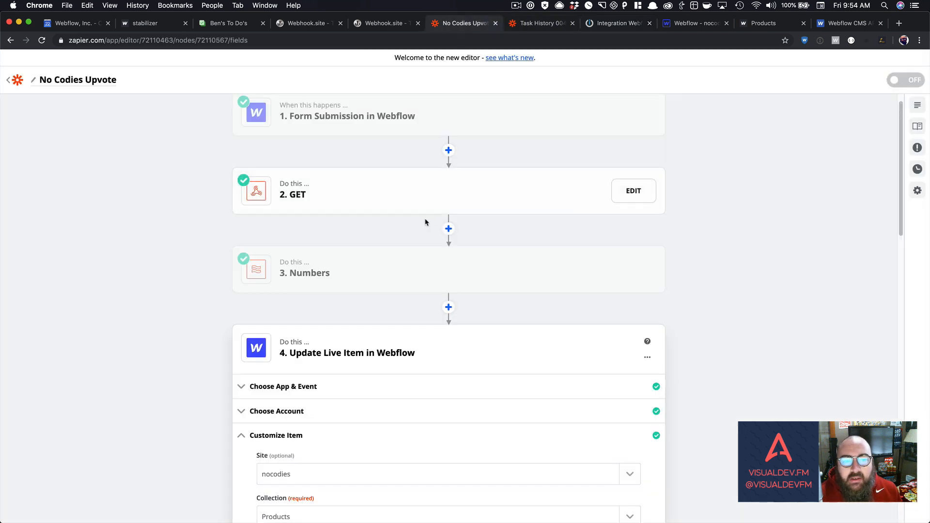
left_click(416, 210)
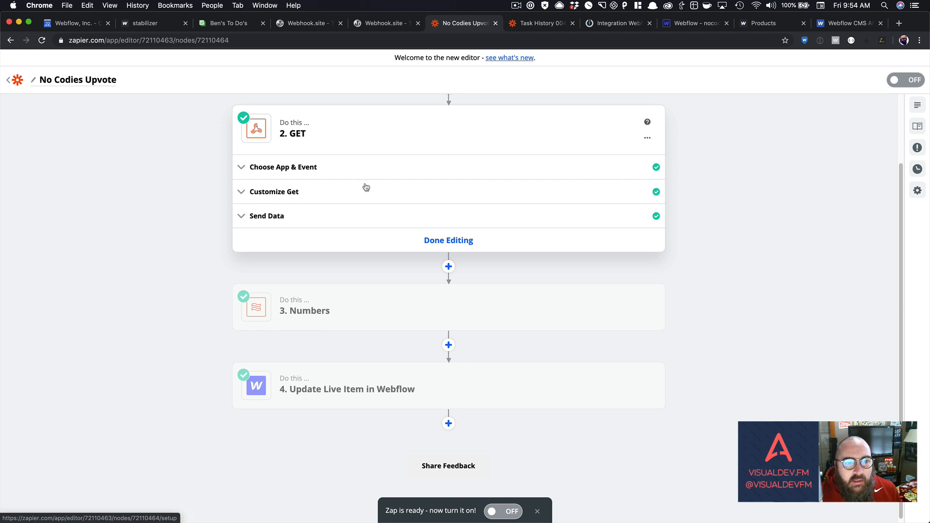
left_click(363, 200)
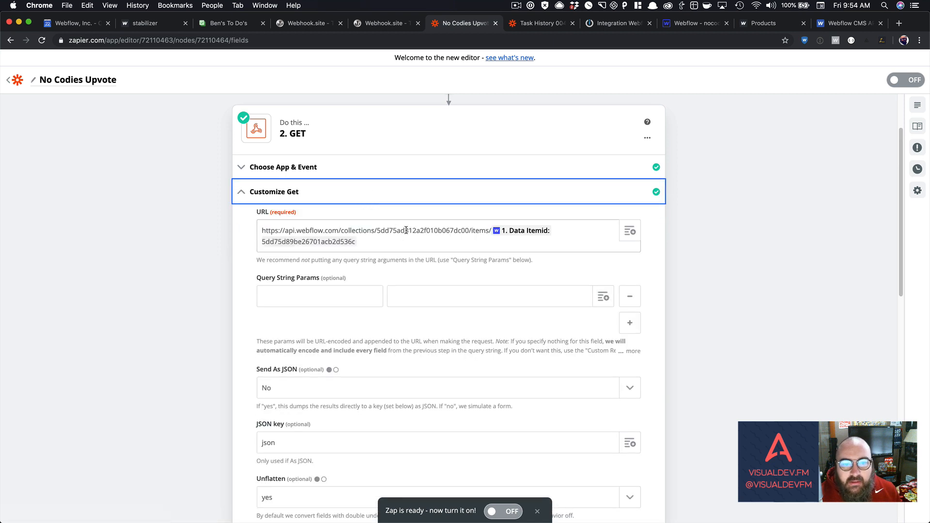
double_click(406, 231)
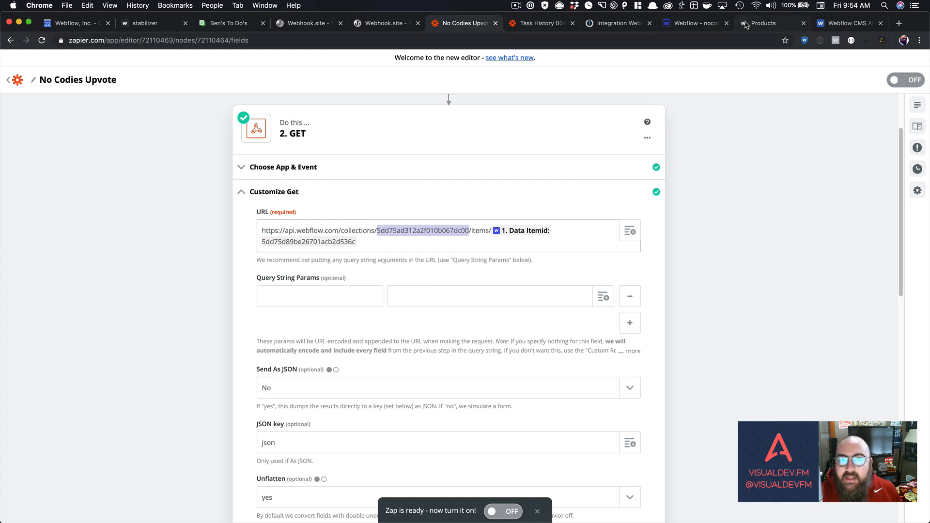
left_click(618, 23)
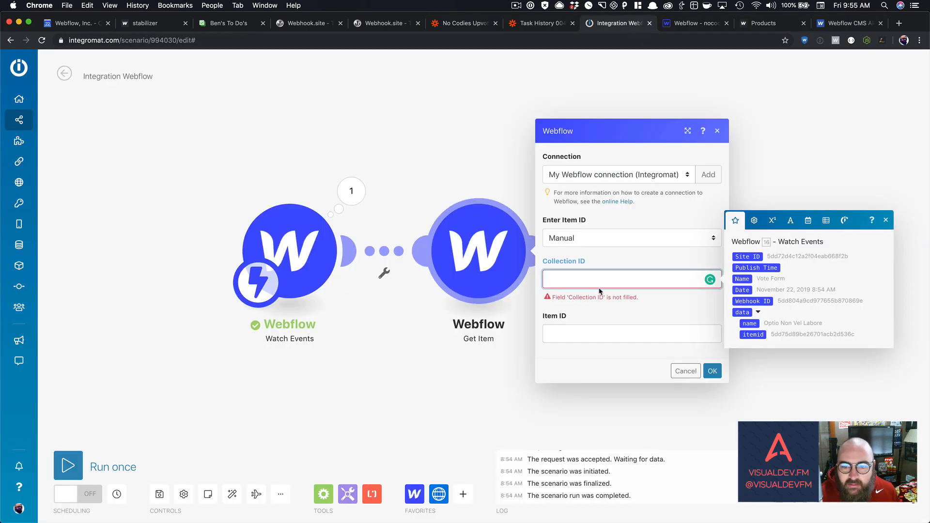
type("5dd75ad312a2f010b067dc00")
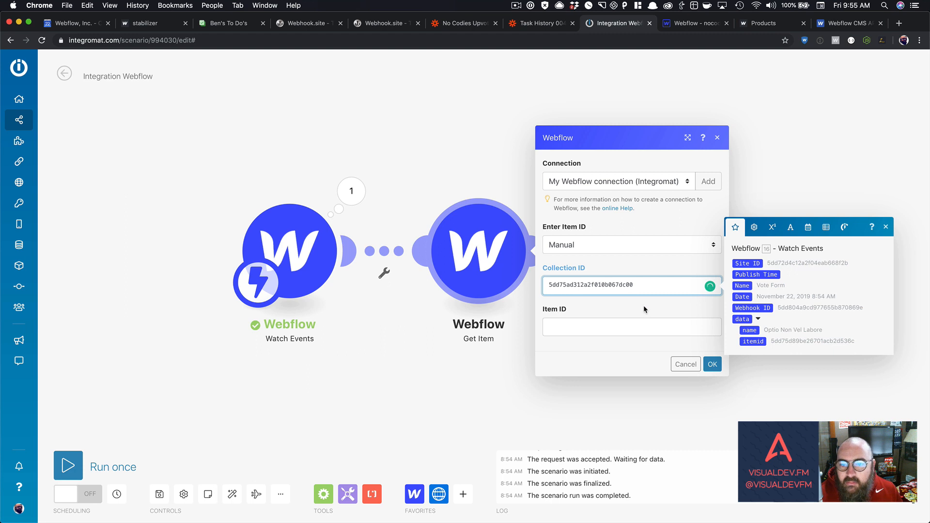
Step: Map the Get Item module's Item ID to the itemid from the Watch Events data and save the module
left_click(626, 332)
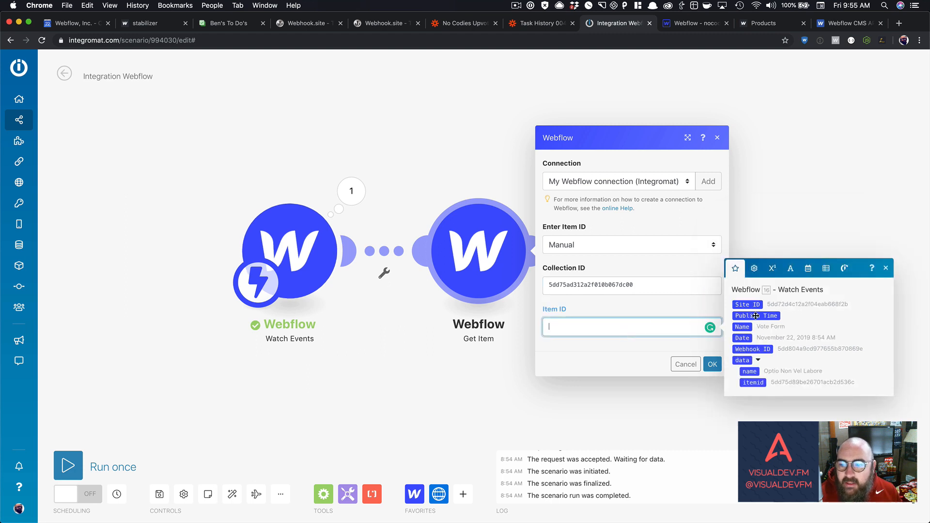
left_click(762, 380)
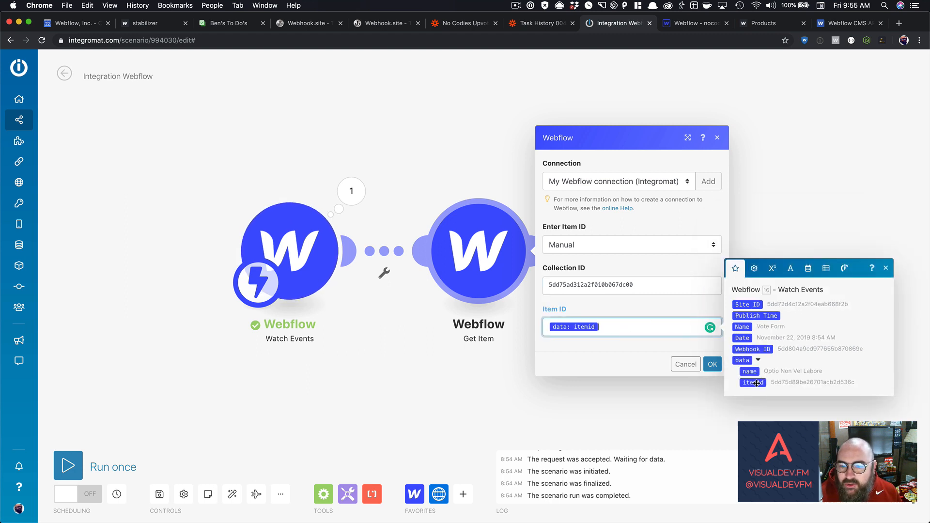
left_click(717, 367)
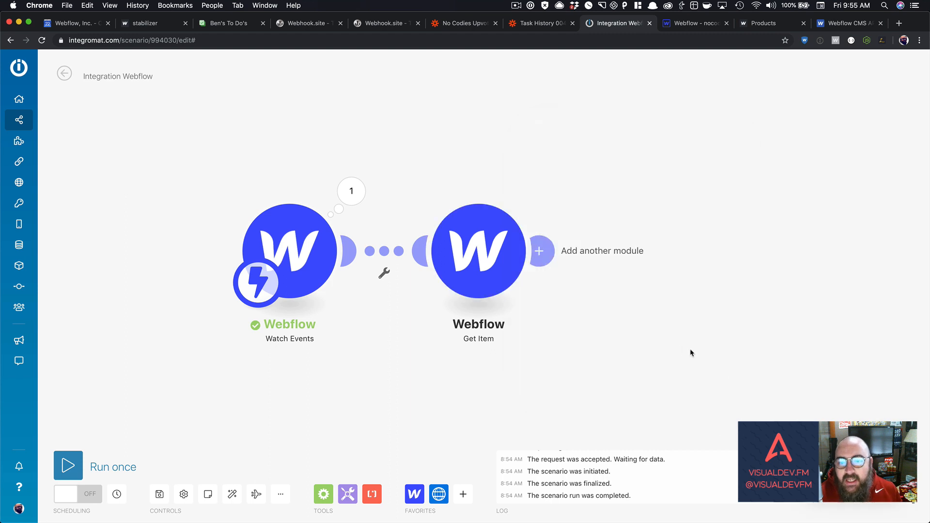
Step: Run the scenario once on the existing queued bundles and inspect the Get Item module's run details
left_click(112, 464)
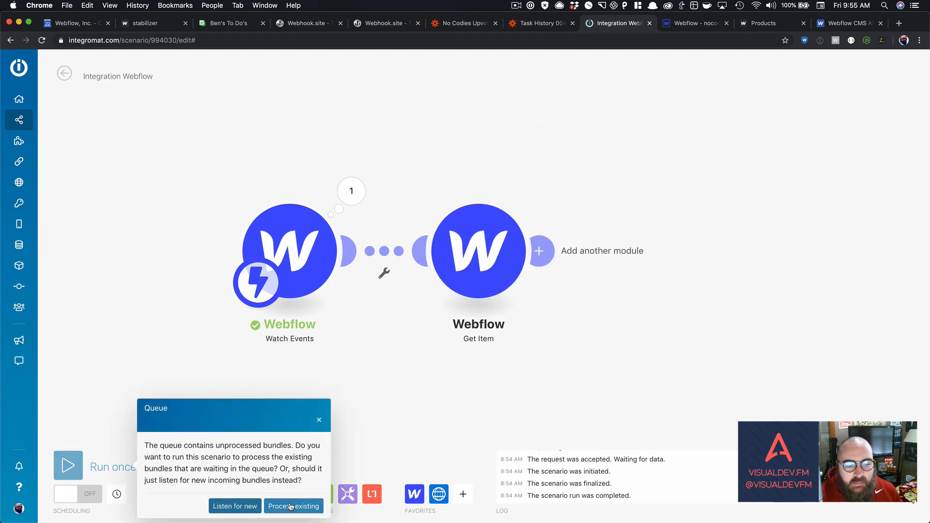
left_click(269, 508)
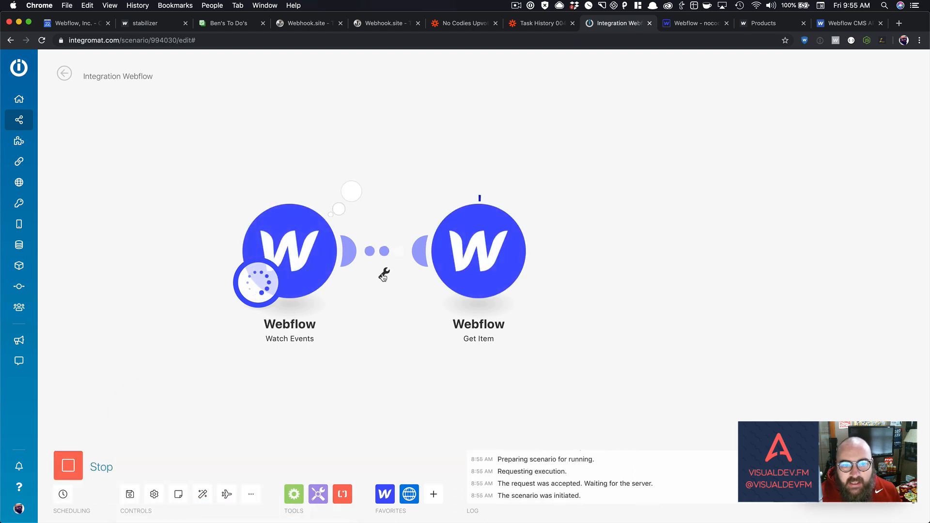
left_click(551, 190)
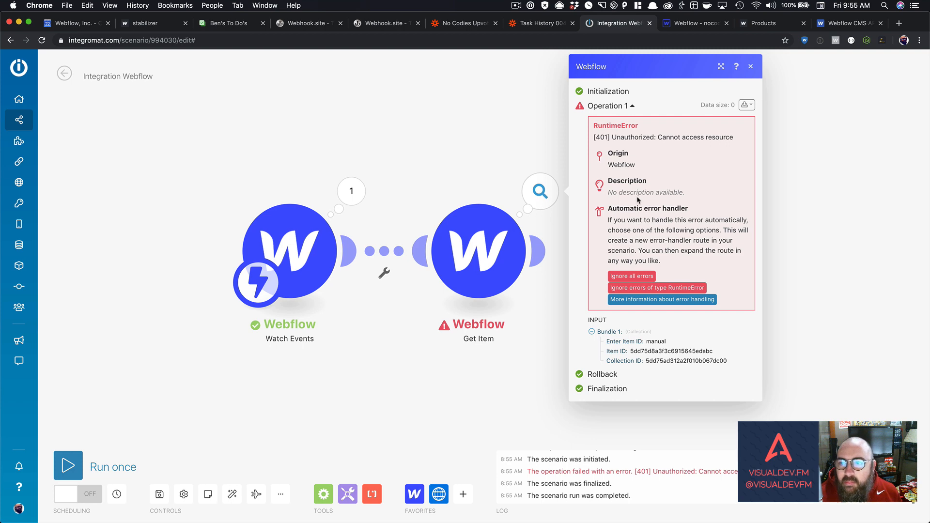
Step: Open the publish options for the nocodies site in the Webflow Designer and return to the Integromat scenario
left_click(679, 24)
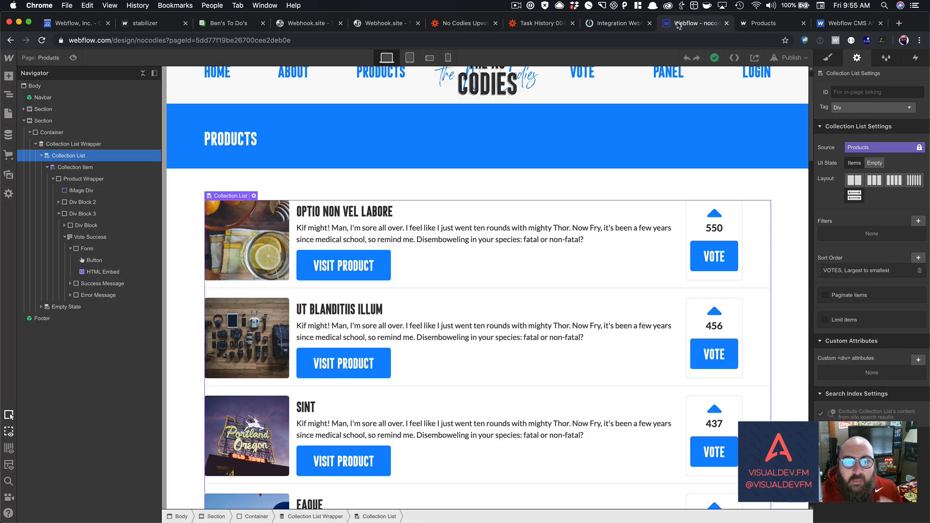
key("shift+p")
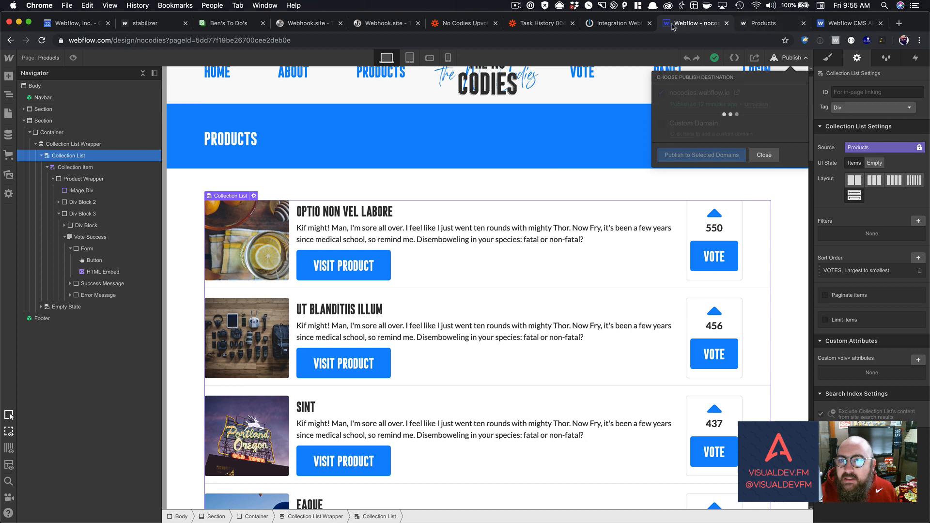
left_click(624, 28)
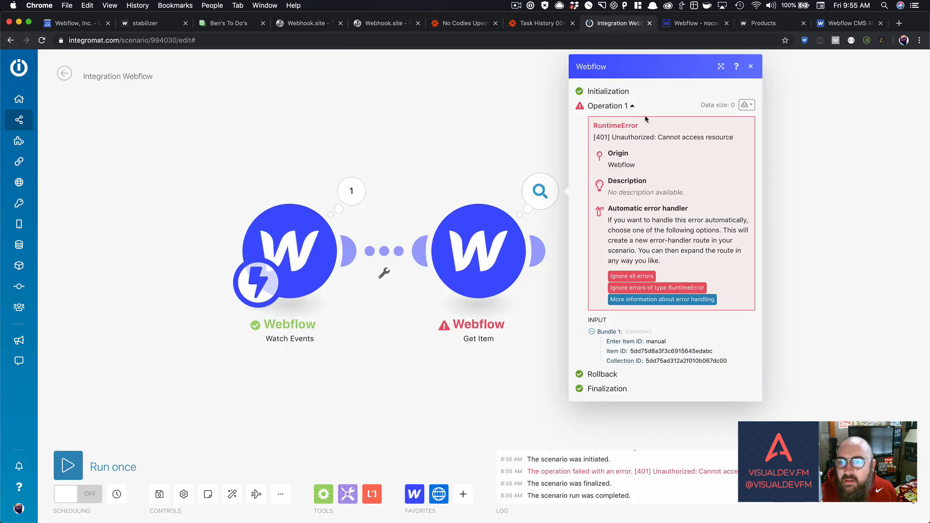
Step: Change the Get Item module's connection to NoCodies (Integromat) and save the module
left_click(506, 267)
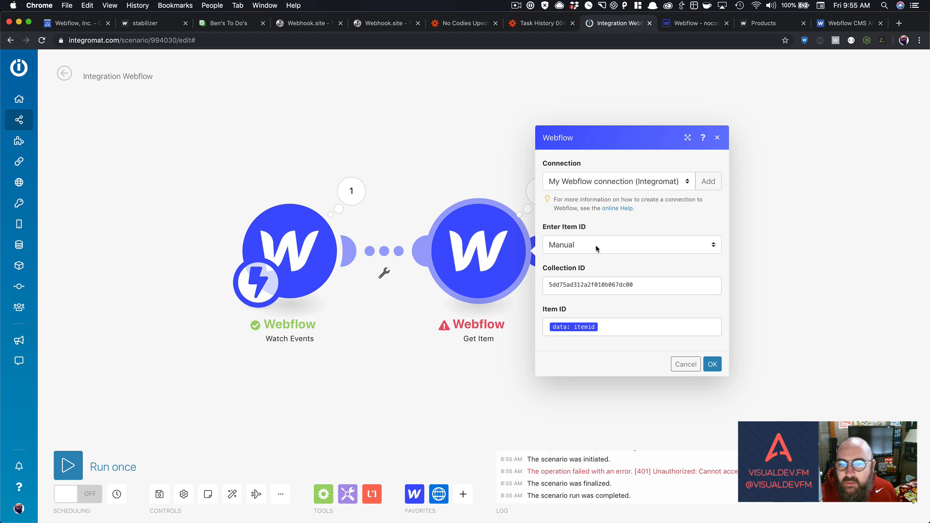
left_click(580, 286)
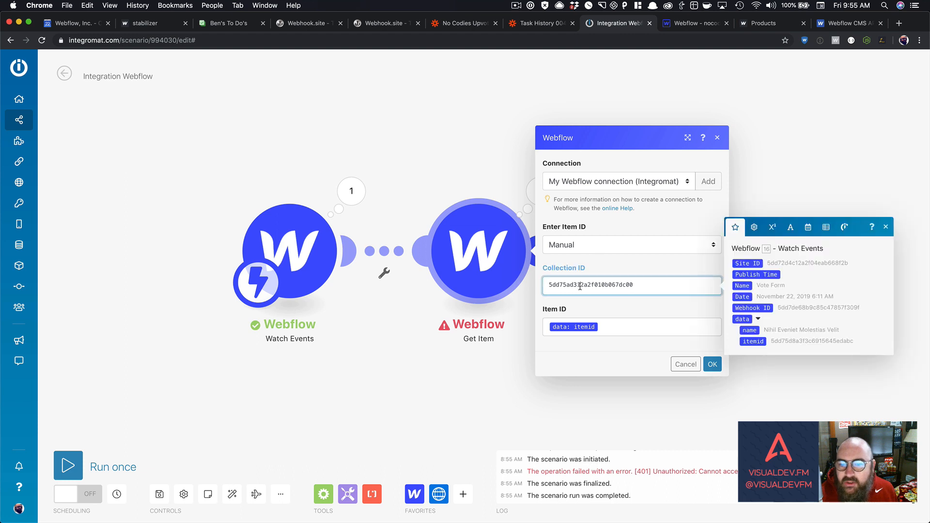
left_click(627, 183)
left_click(600, 196)
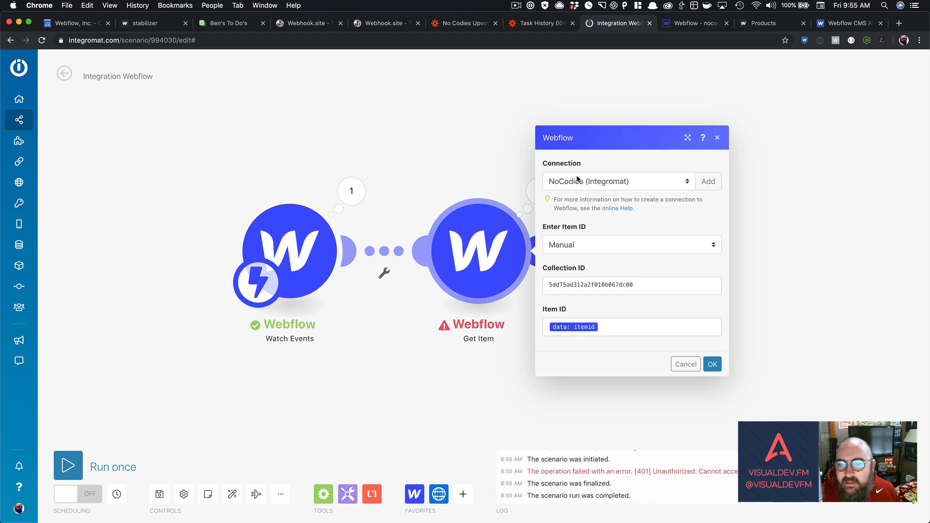
left_click(712, 365)
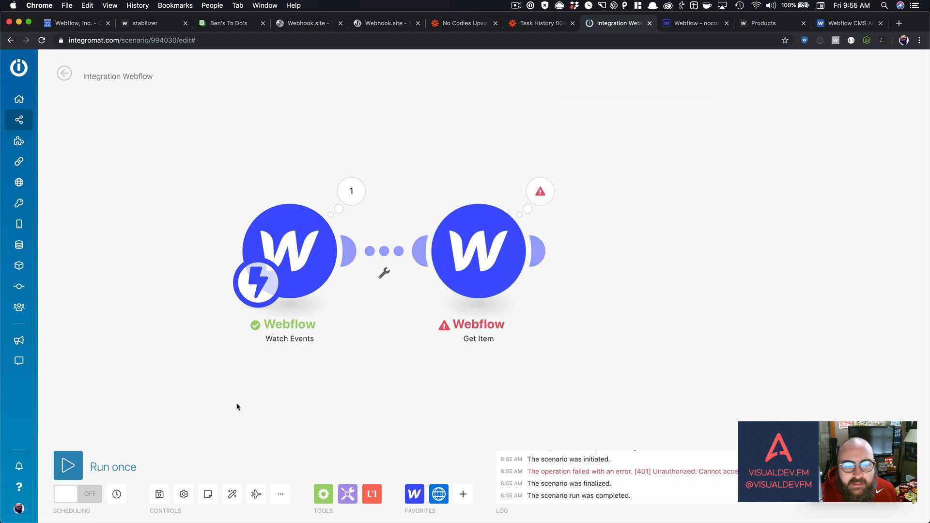
Step: Rerun the scenario on the existing queued bundles and inspect the Get Item module's output bundle
left_click(65, 463)
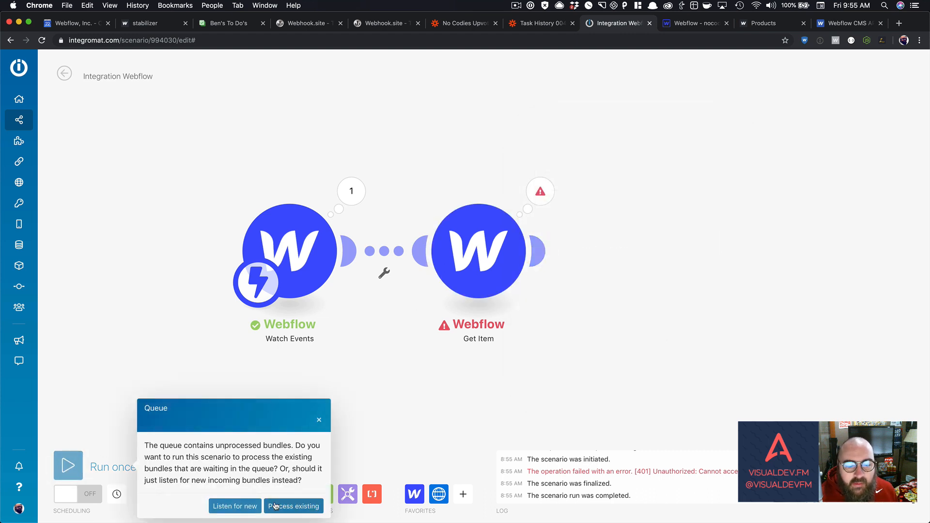
left_click(294, 503)
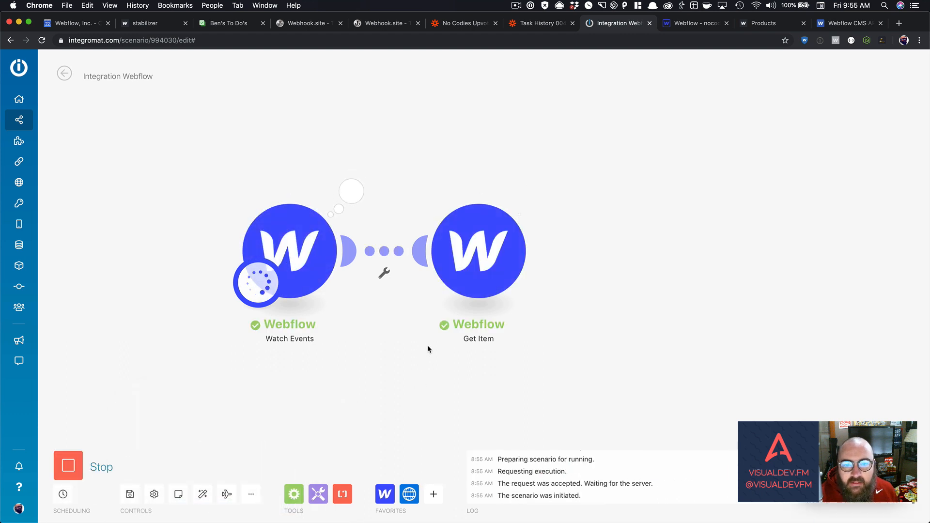
left_click(540, 191)
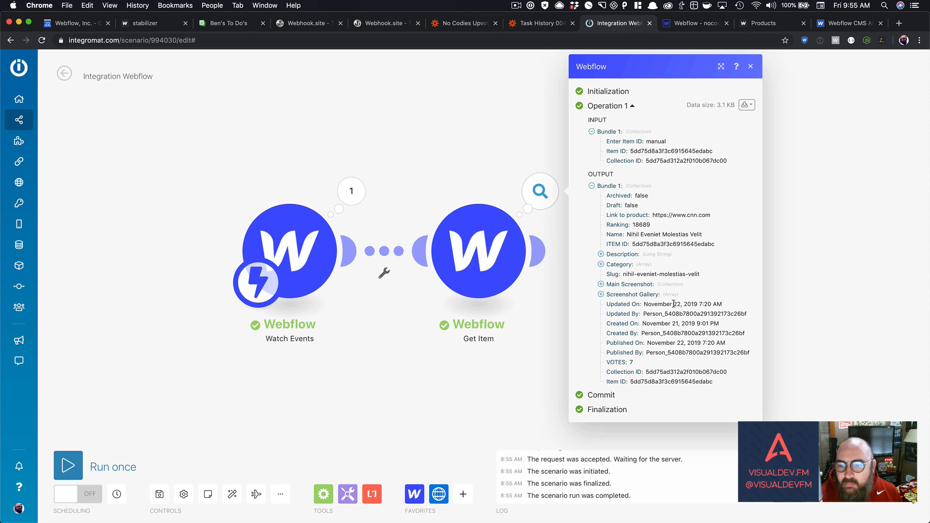
left_click(789, 230)
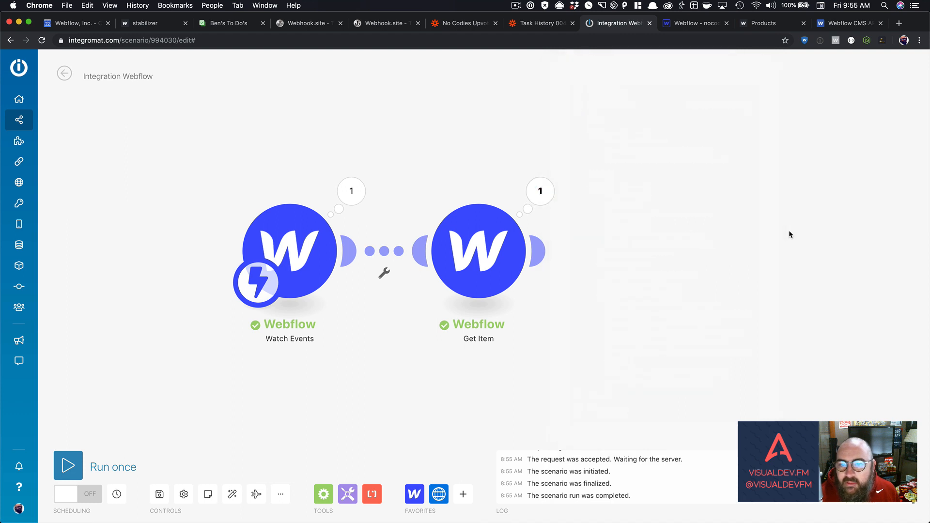
Step: Add a Webflow Update Item module after the Get Item module
left_click(537, 251)
left_click(745, 215)
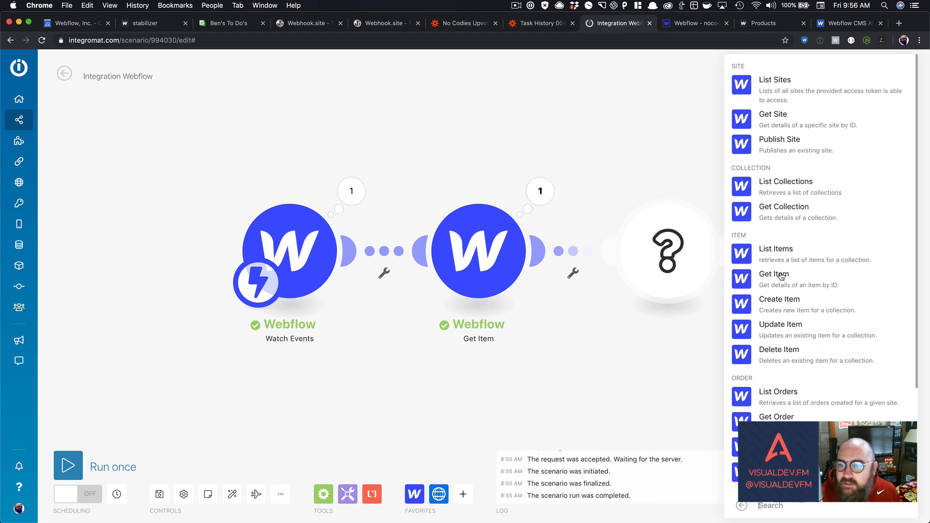
scroll(787, 243, "down", 1)
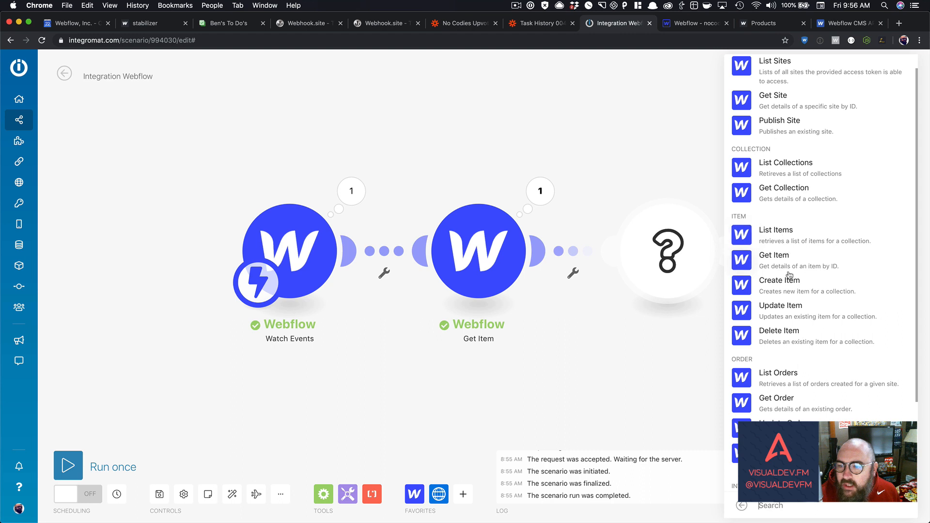
left_click(792, 309)
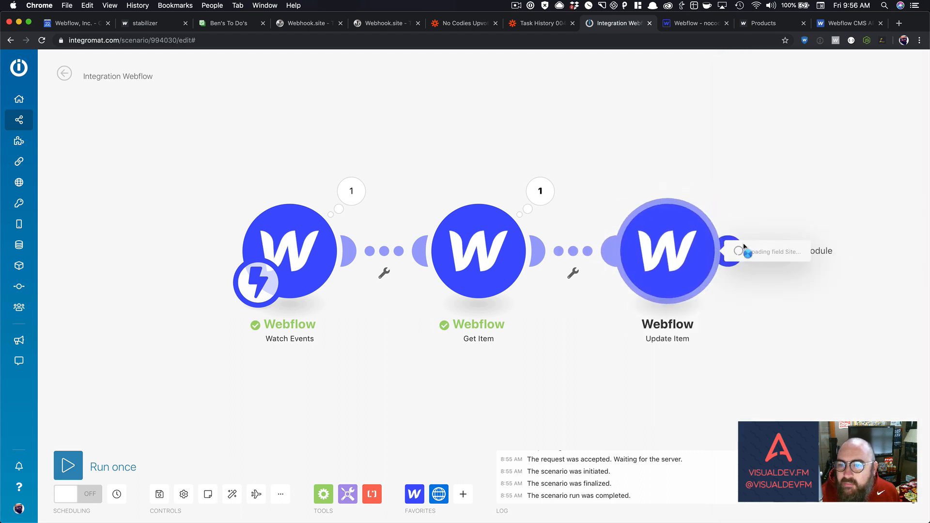
Step: Set the Update Item module's connection to NoCodies (Integromat), its site to nocodies and its collection to Products
left_click(796, 201)
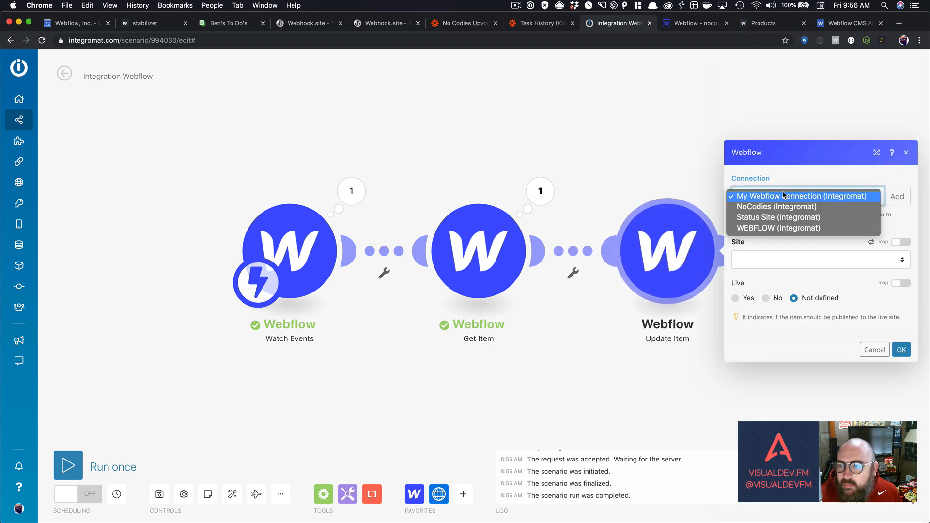
left_click(775, 211)
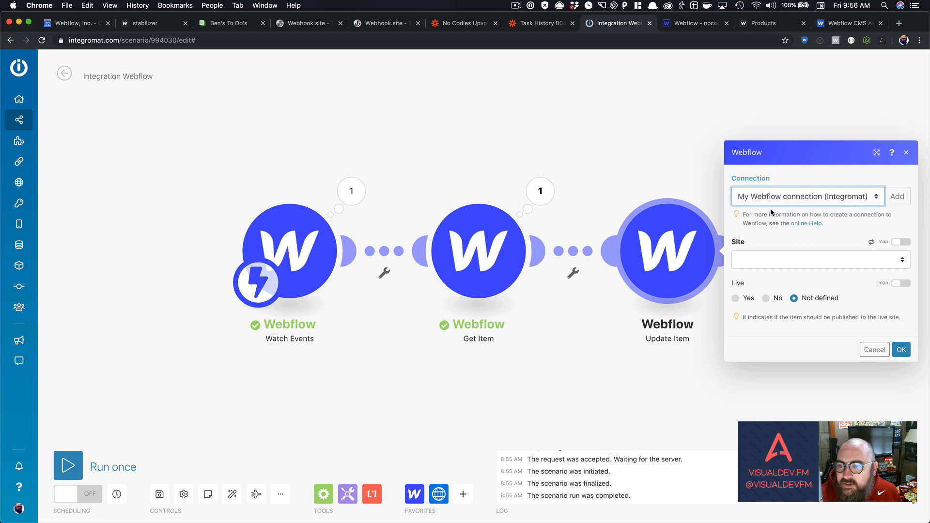
left_click(768, 267)
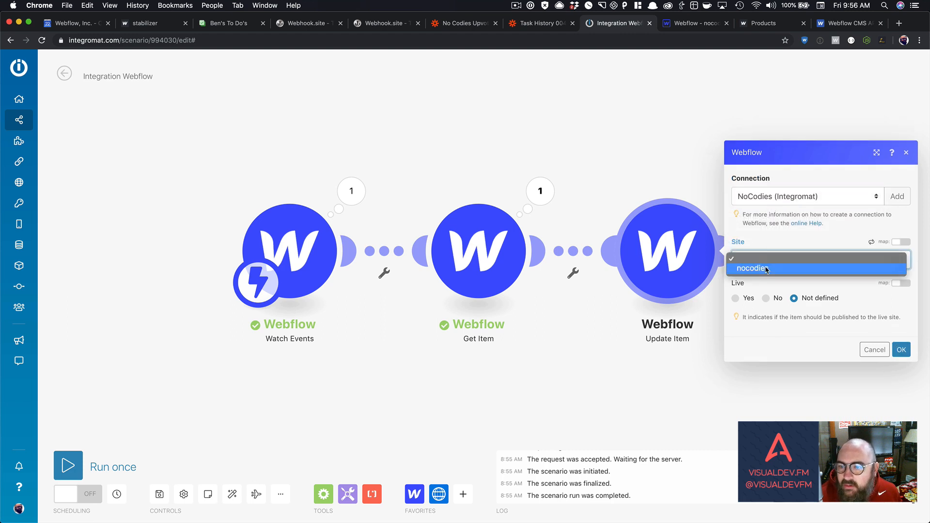
left_click(764, 269)
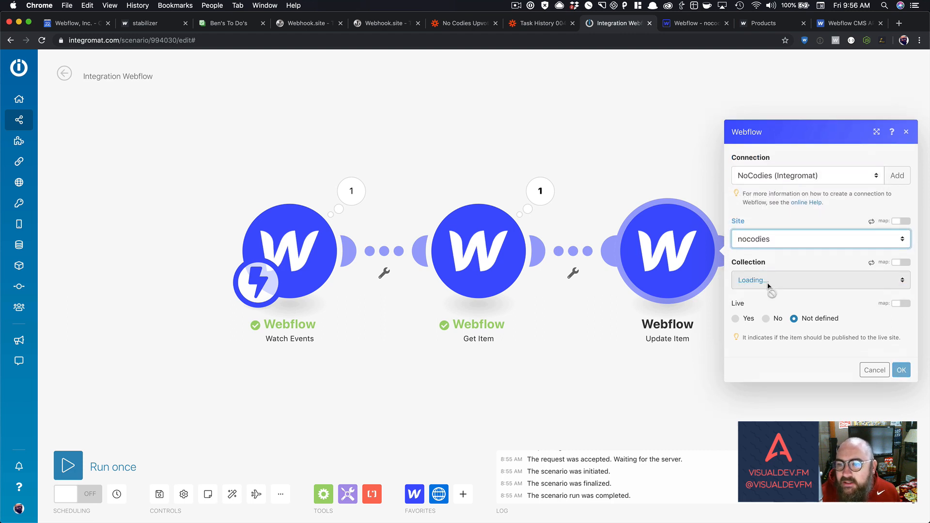
left_click(760, 278)
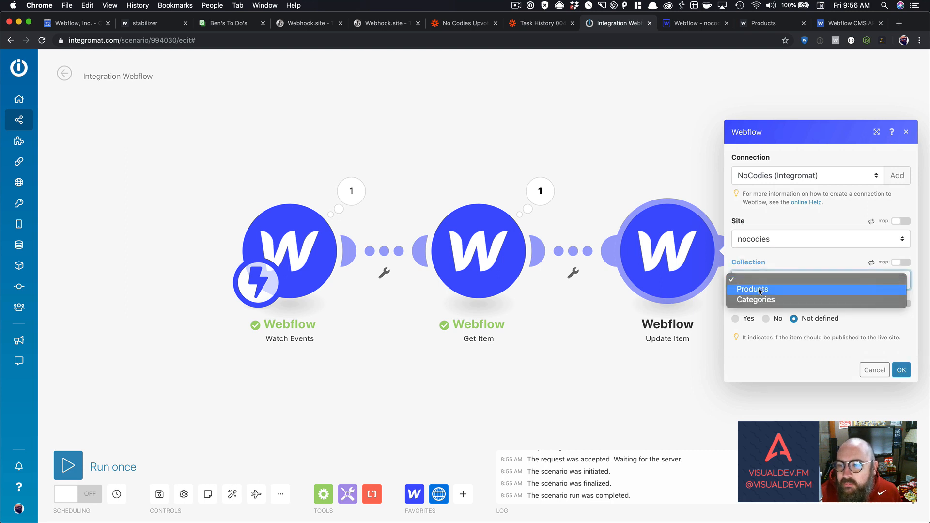
left_click(759, 288)
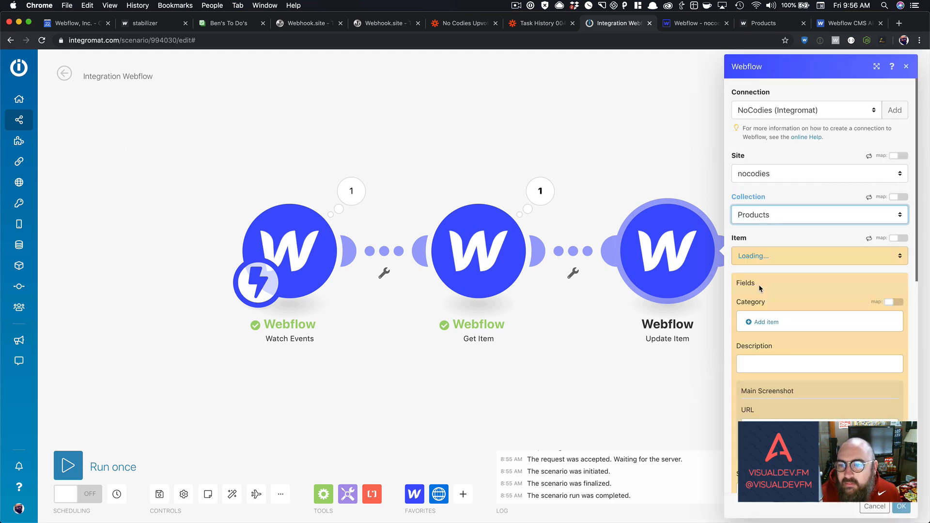
Step: Map the Update Item module's Item field to the Item ID output of the Get Item module
scroll(759, 281, "down", 5)
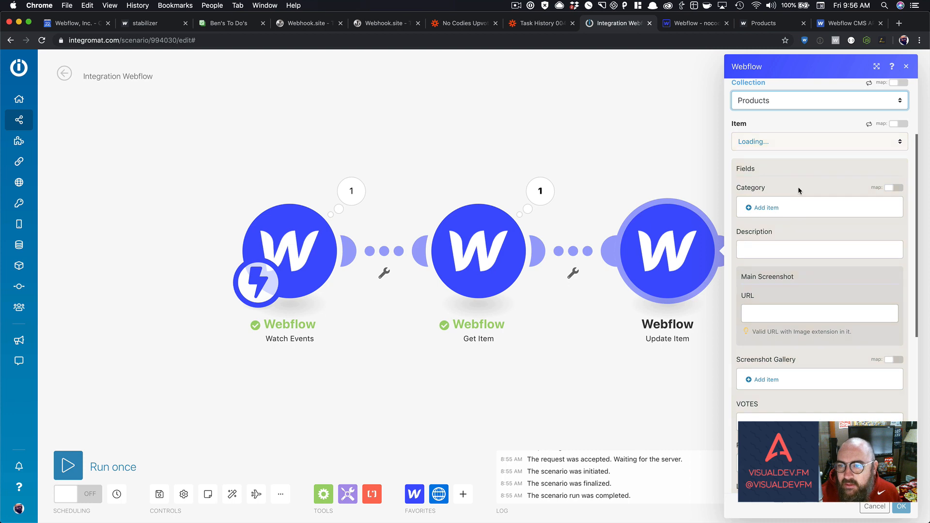
left_click(762, 144)
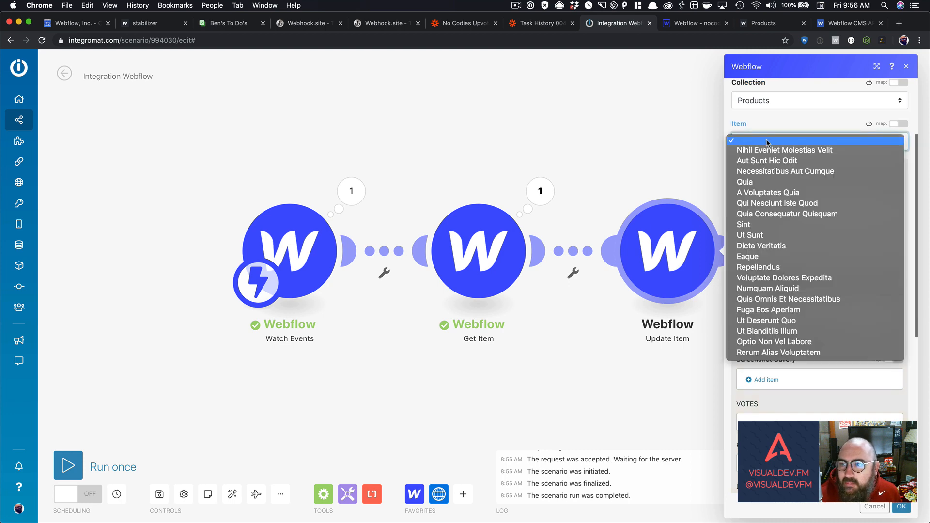
left_click(768, 142)
left_click(899, 124)
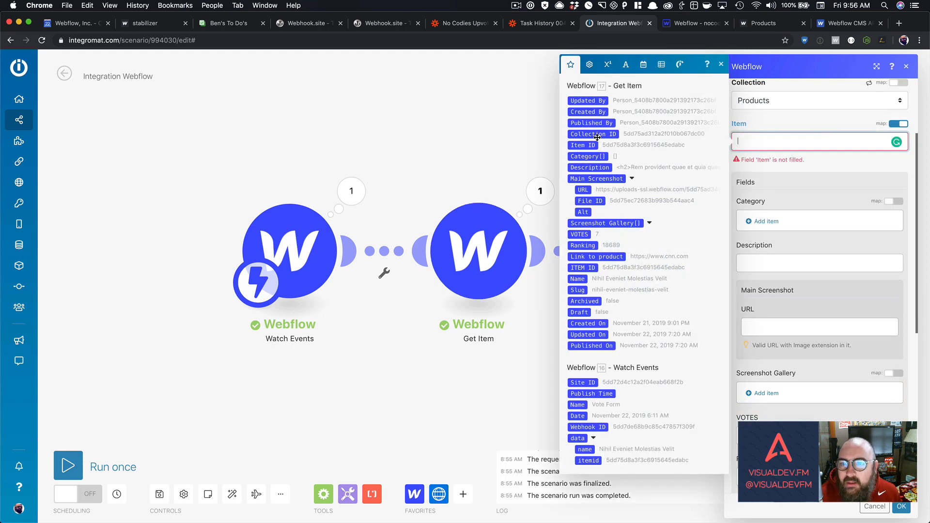
left_click(590, 145)
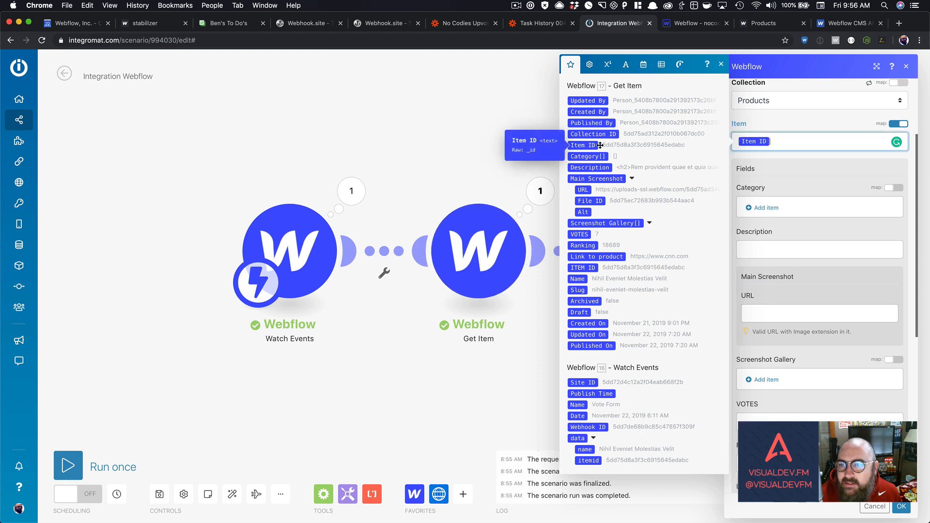
left_click(801, 172)
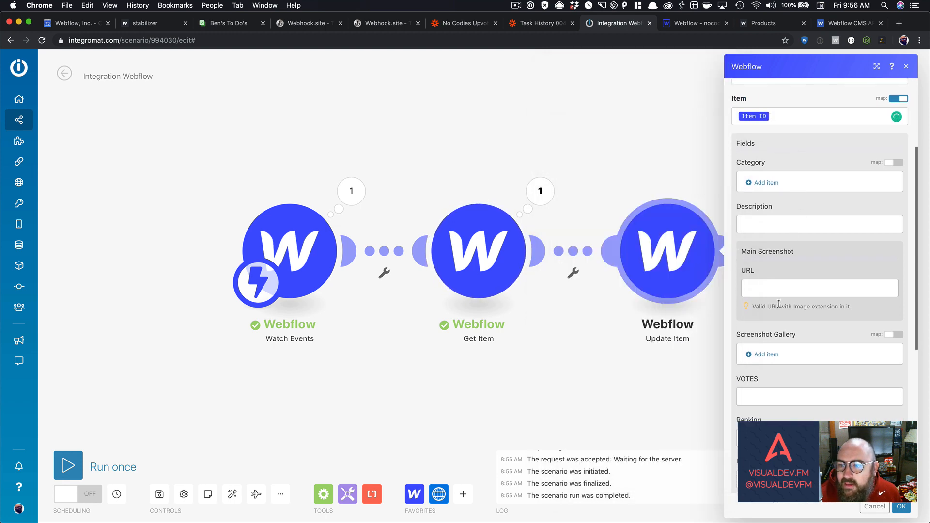
Step: Map the Main Screenshot URL field to the Get Item module's Main Screenshot: URL value
left_click(775, 296)
left_click(596, 212)
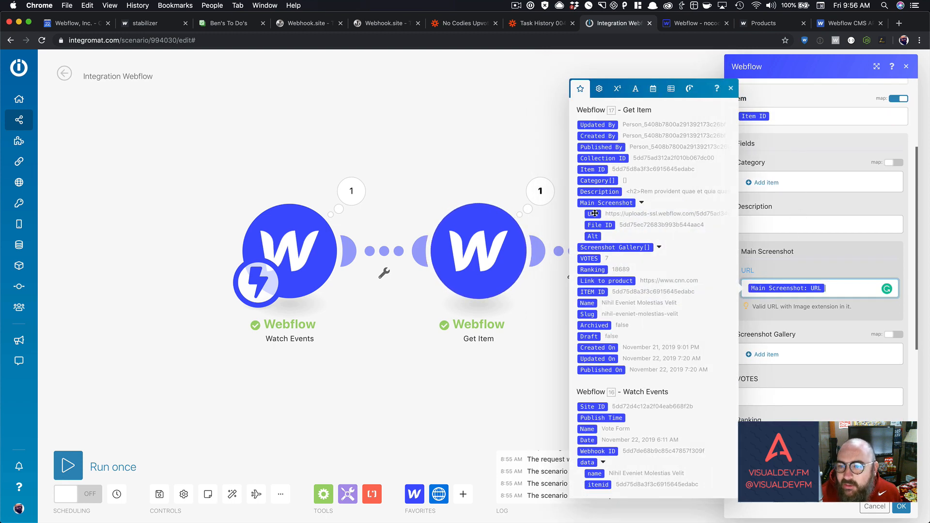
left_click(845, 253)
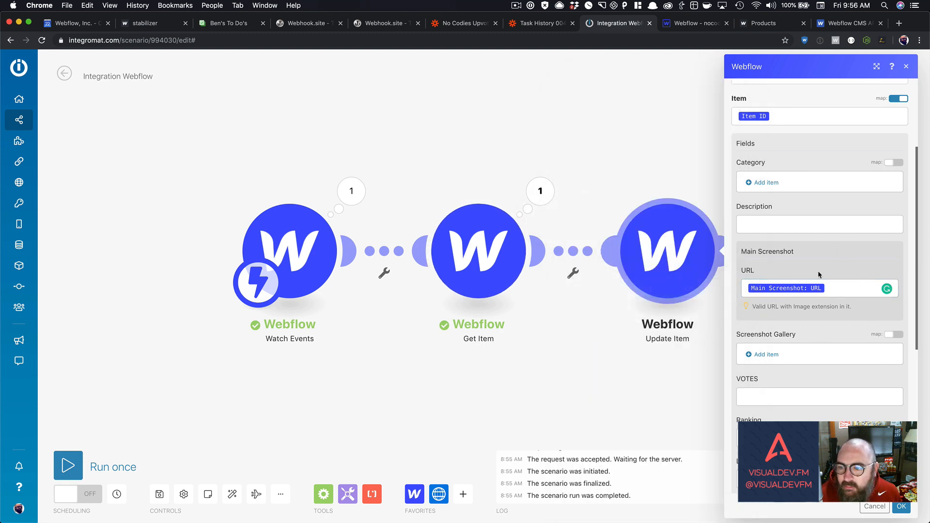
Step: Set the VOTES field to the formula sum(VOTES; 1), using the VOTES value from the Get Item module
scroll(788, 265, "up", 2)
scroll(789, 266, "down", 4)
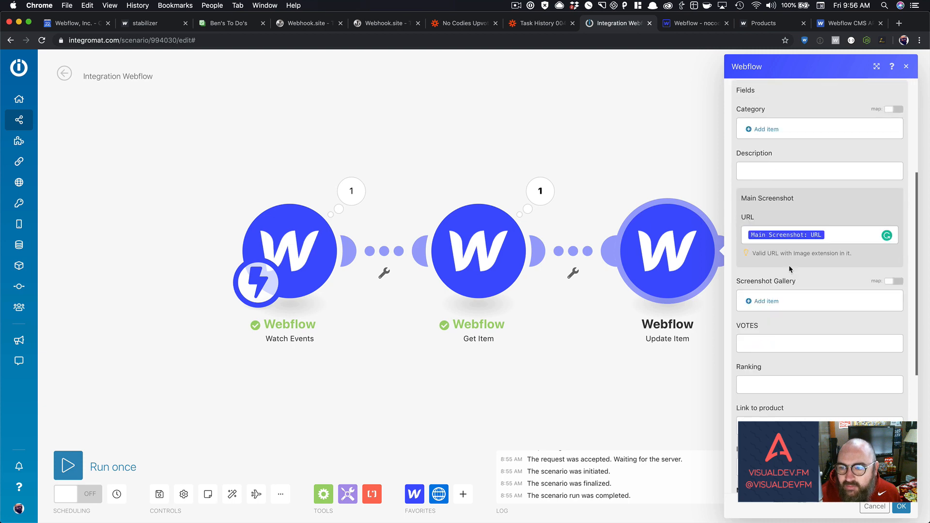
scroll(789, 269, "down", 2)
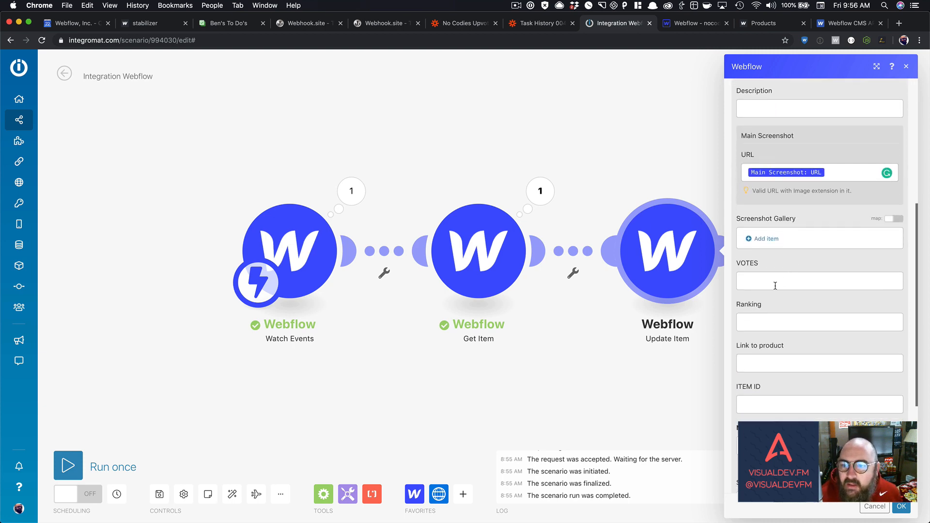
left_click(775, 285)
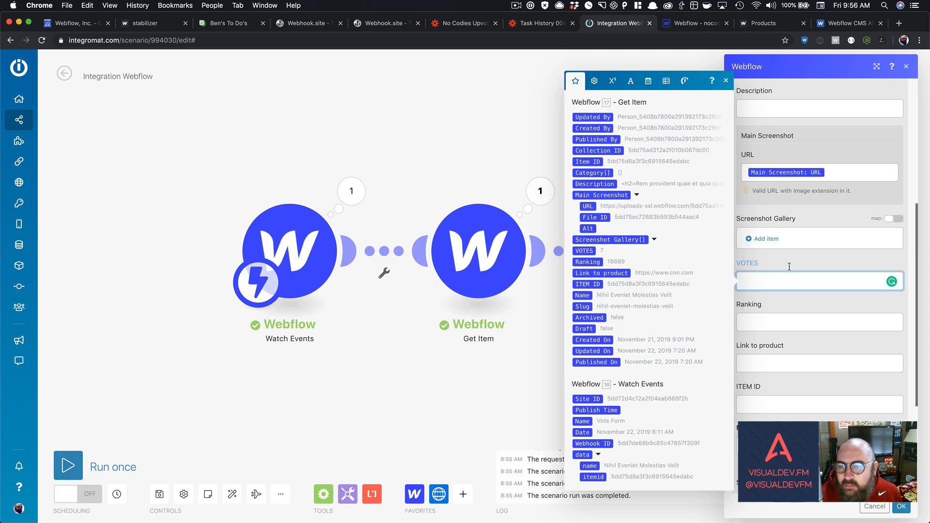
left_click(768, 283)
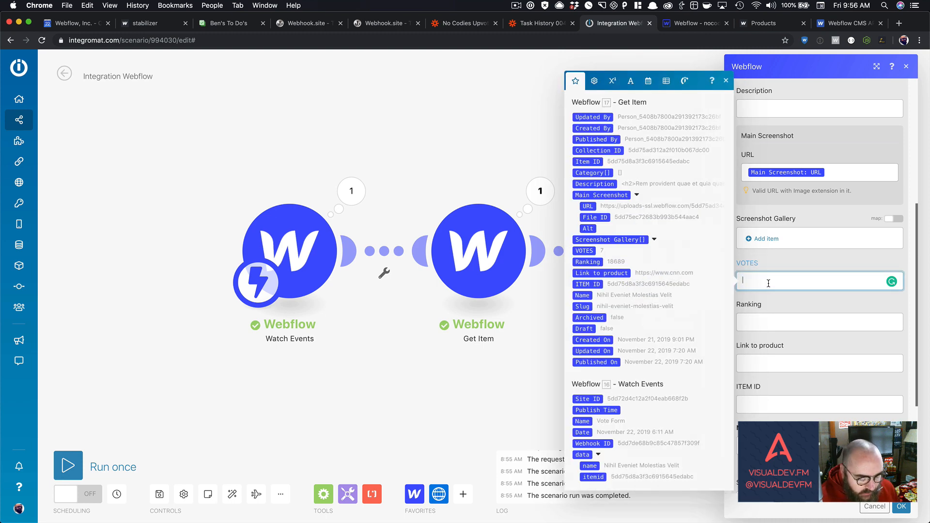
left_click(613, 82)
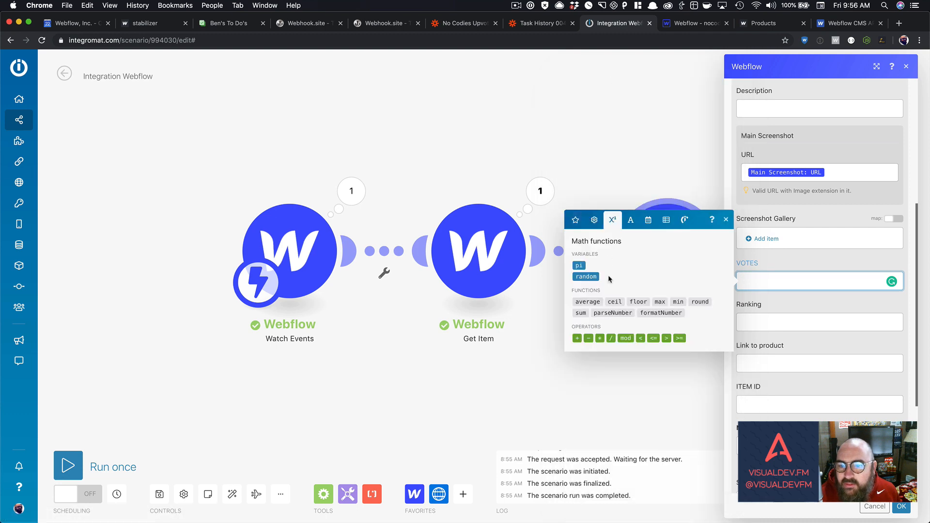
left_click(581, 313)
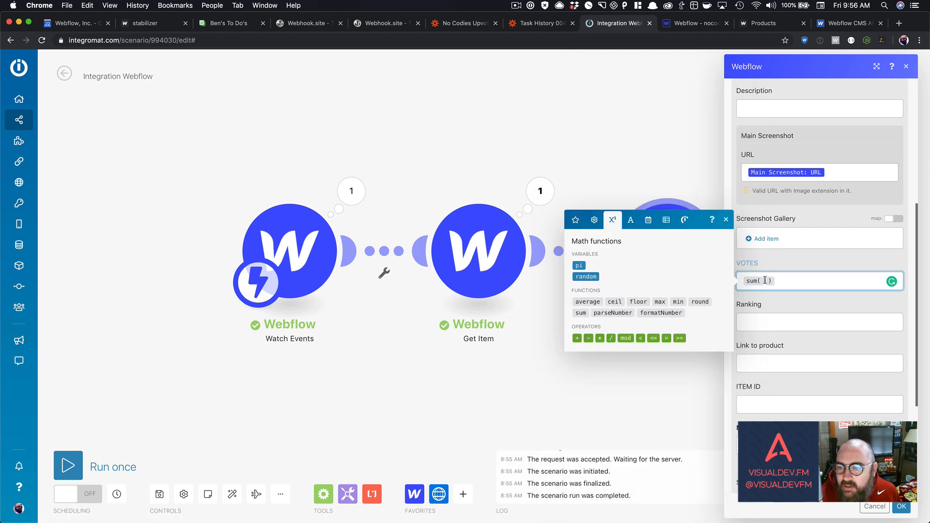
left_click(760, 282)
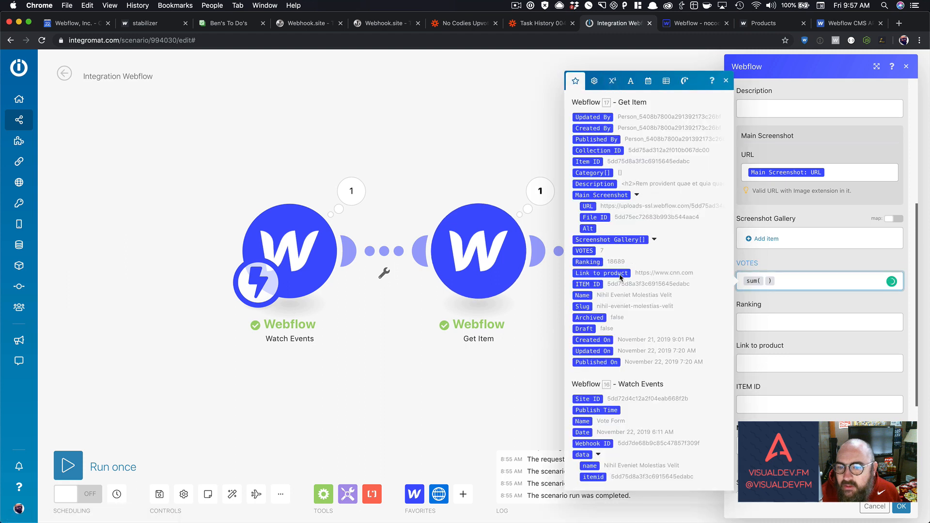
left_click(589, 251)
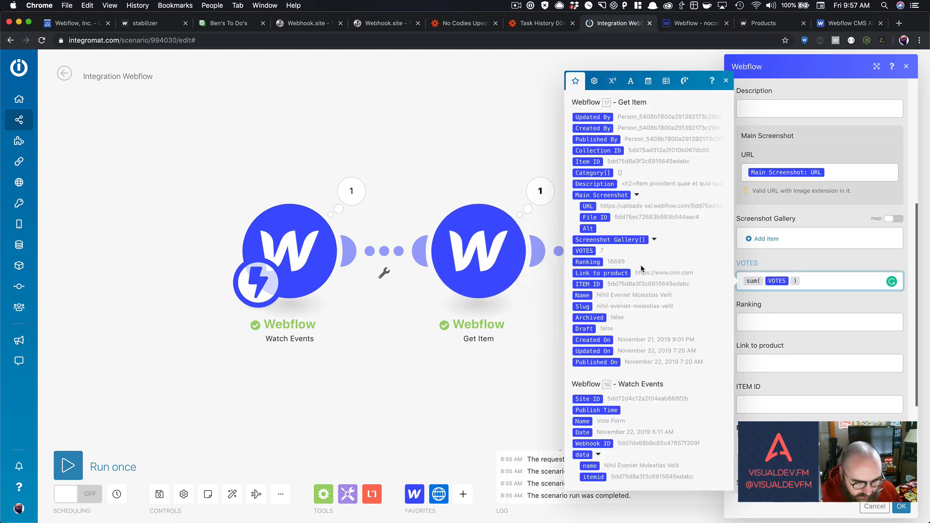
type("; ")
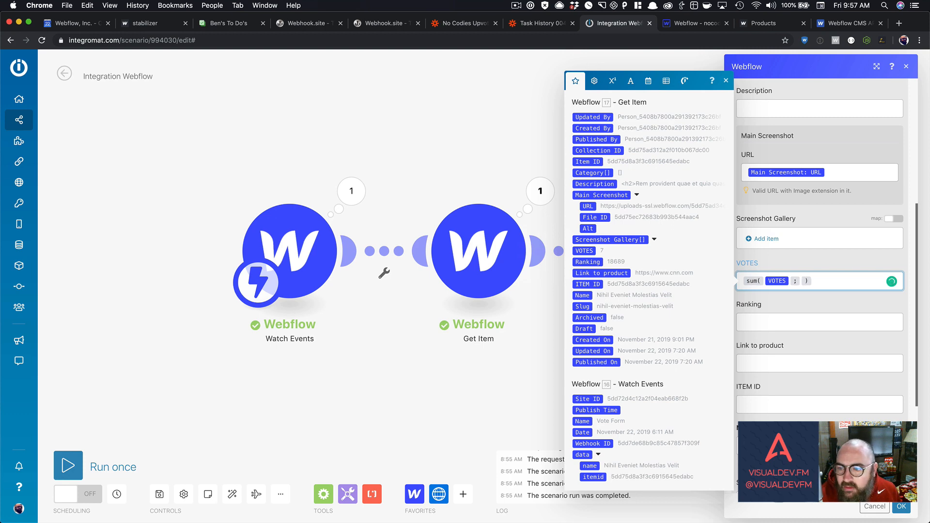
type("1")
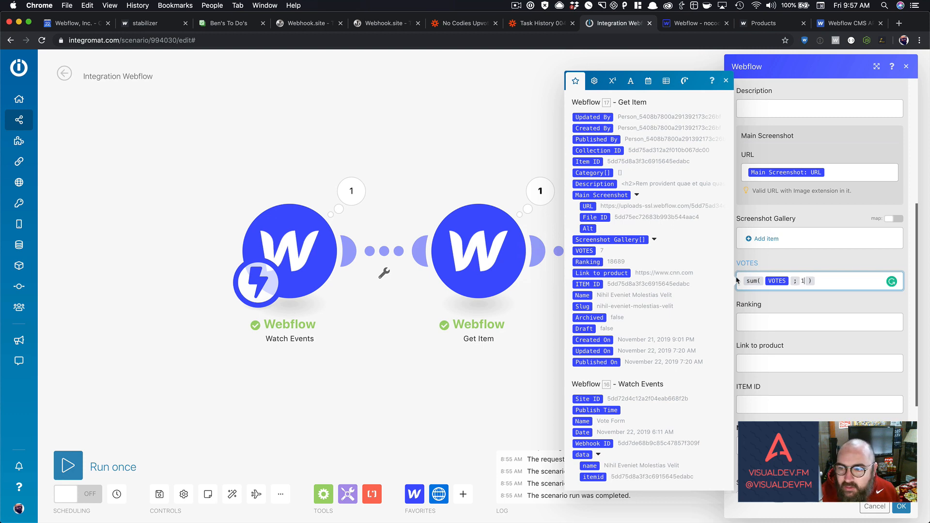
left_click(838, 279)
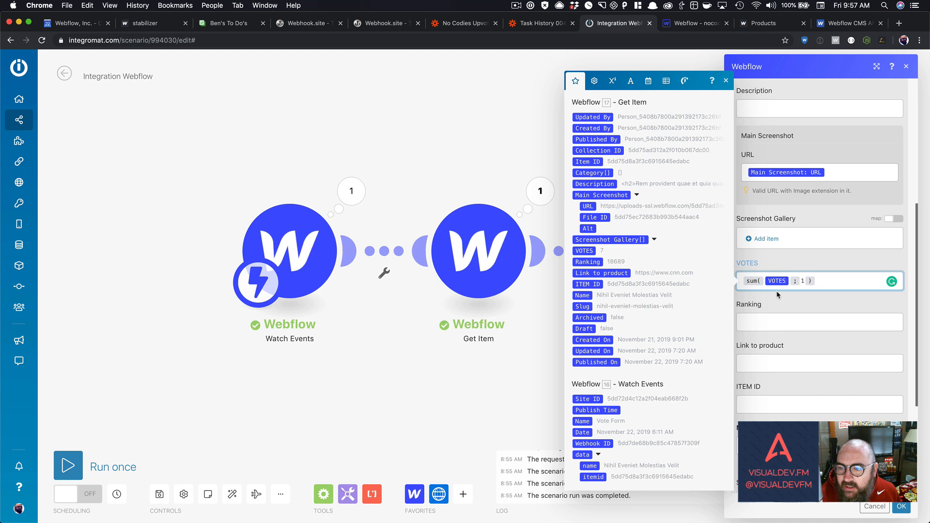
left_click(790, 312)
Step: Map the Name field to the Get Item module's Name, enable the Live option and save the Update Item module
scroll(785, 317, "down", 1)
left_click(775, 371)
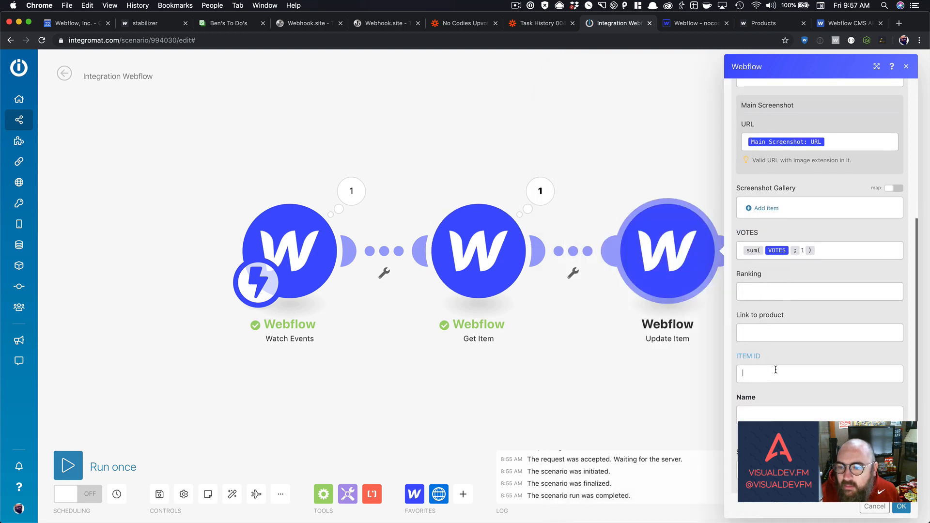
left_click(788, 336)
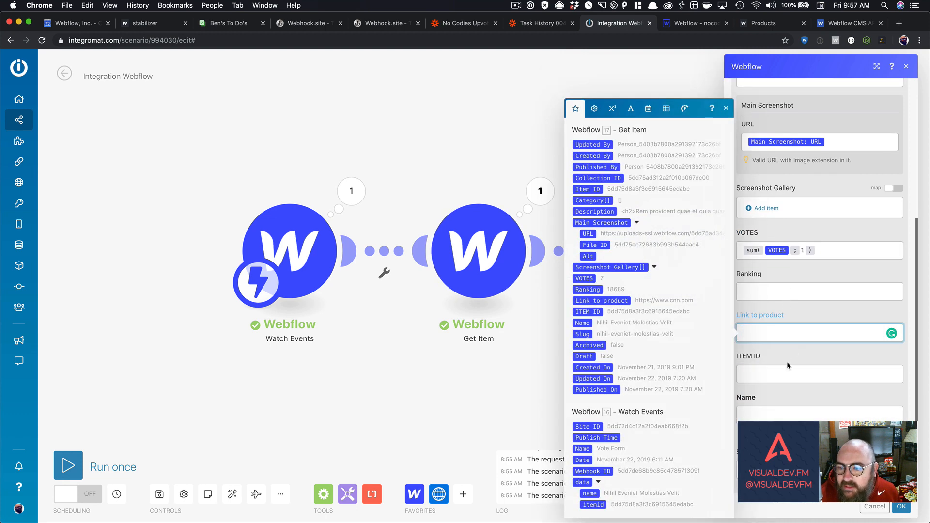
left_click(787, 358)
scroll(786, 353, "up", 5)
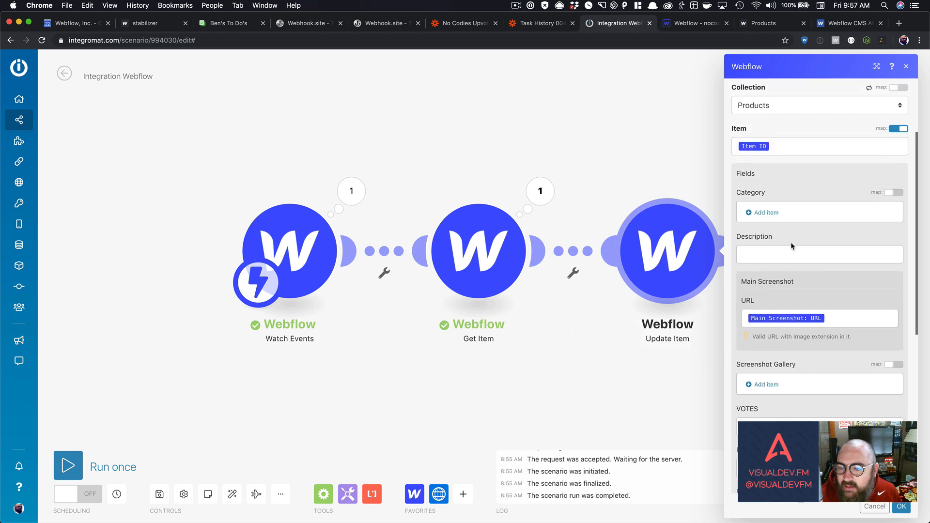
scroll(792, 247, "down", 6)
left_click(768, 270)
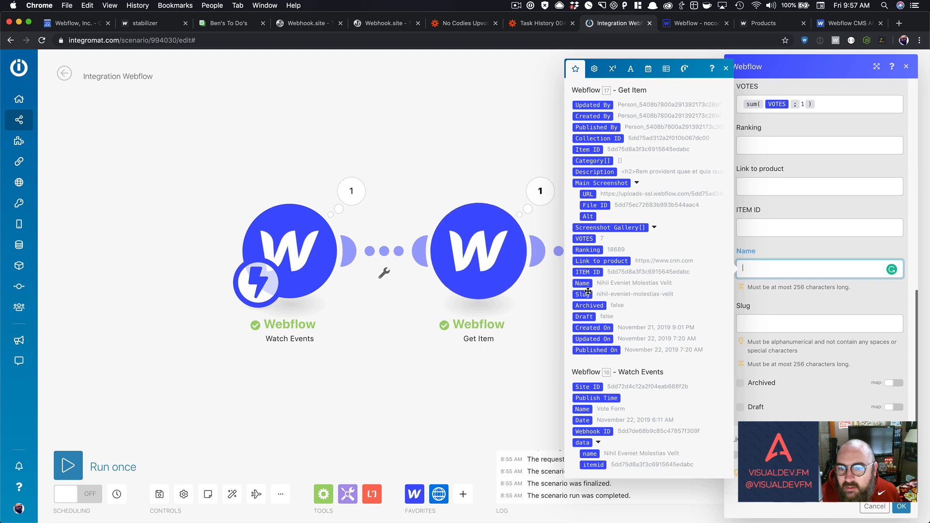
left_click_drag(584, 282, 756, 269)
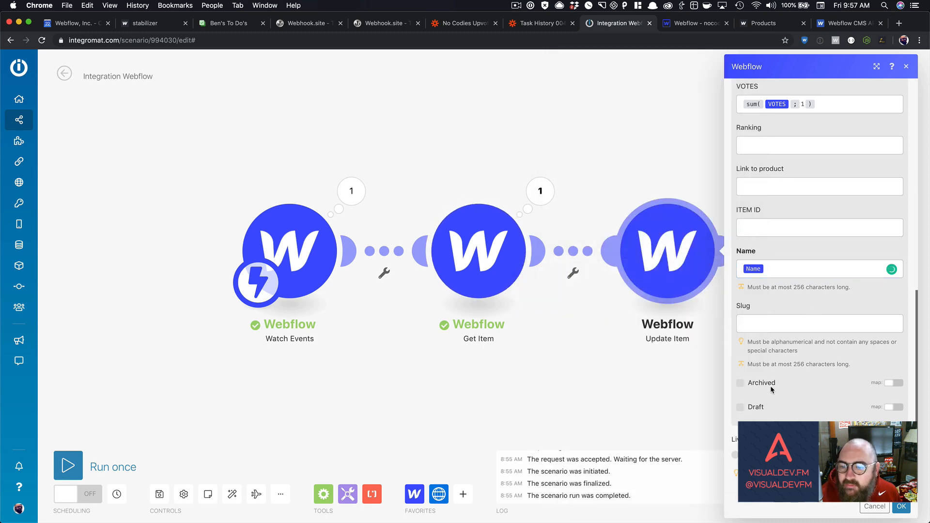
left_click(735, 455)
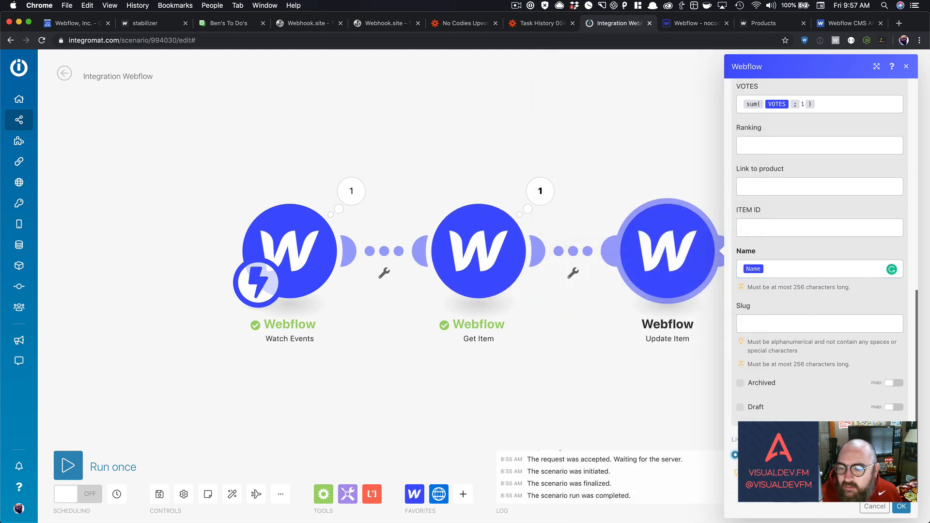
left_click(901, 506)
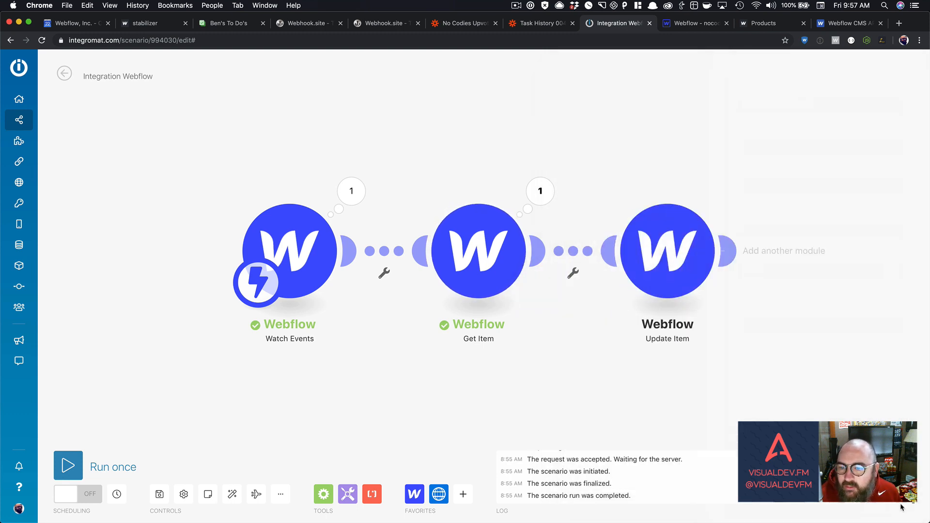
Step: Run the scenario once, processing the existing bundles waiting in the queue
left_click(68, 465)
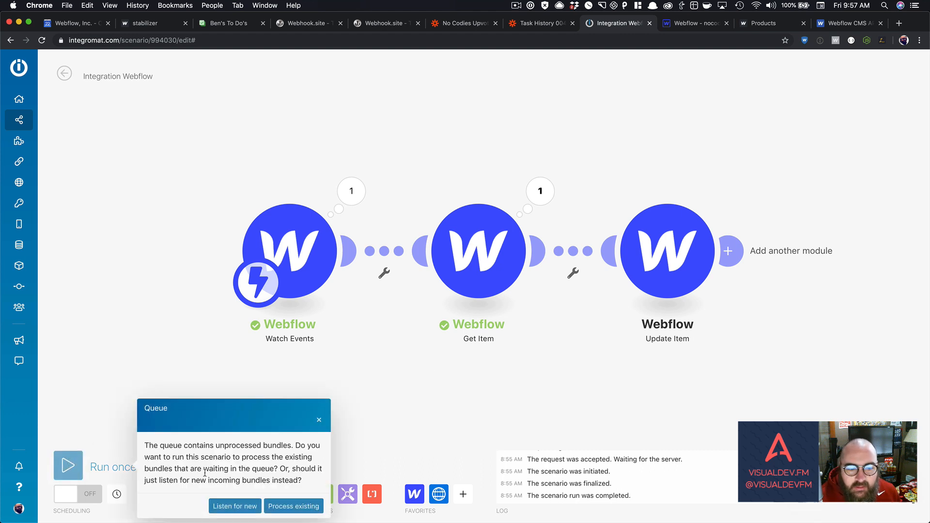
left_click(278, 505)
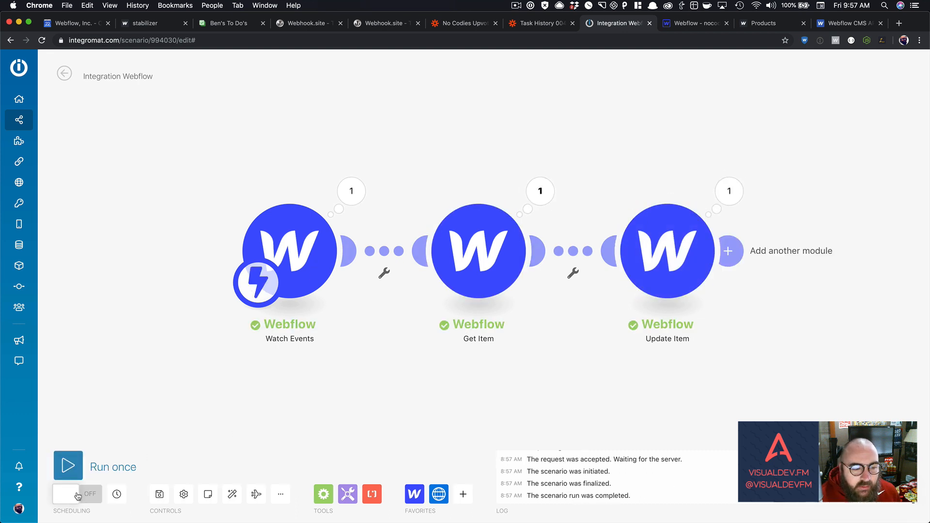
right_click(289, 270)
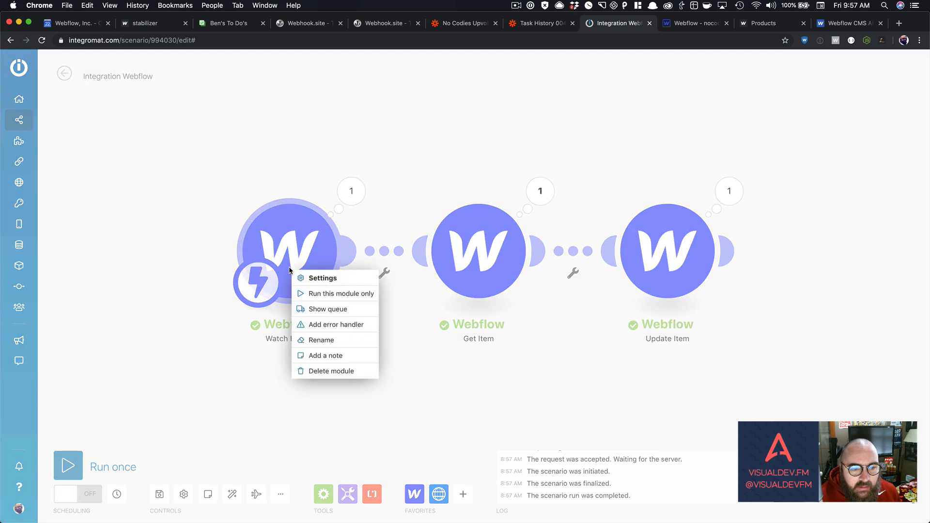
left_click(224, 350)
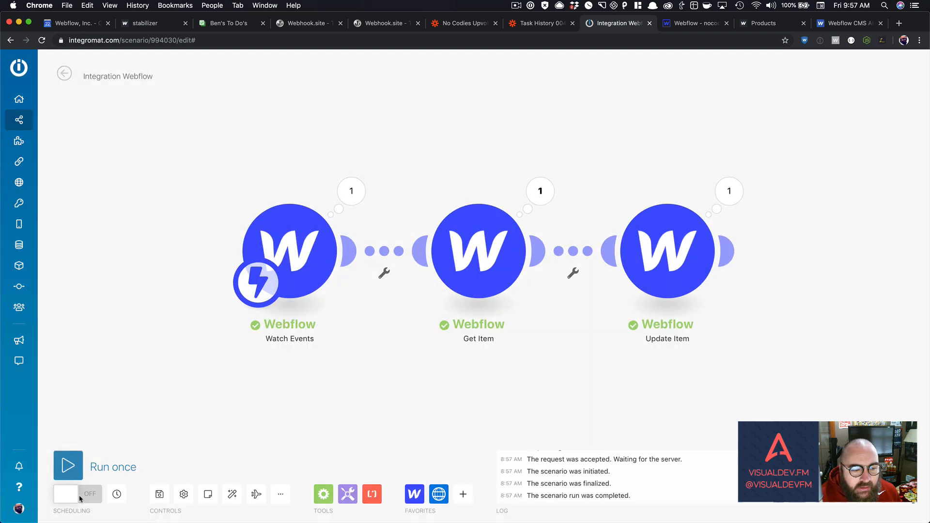
Step: Turn on the scenario's scheduling with the run setting Immediately and activate it
left_click(80, 499)
left_click(426, 291)
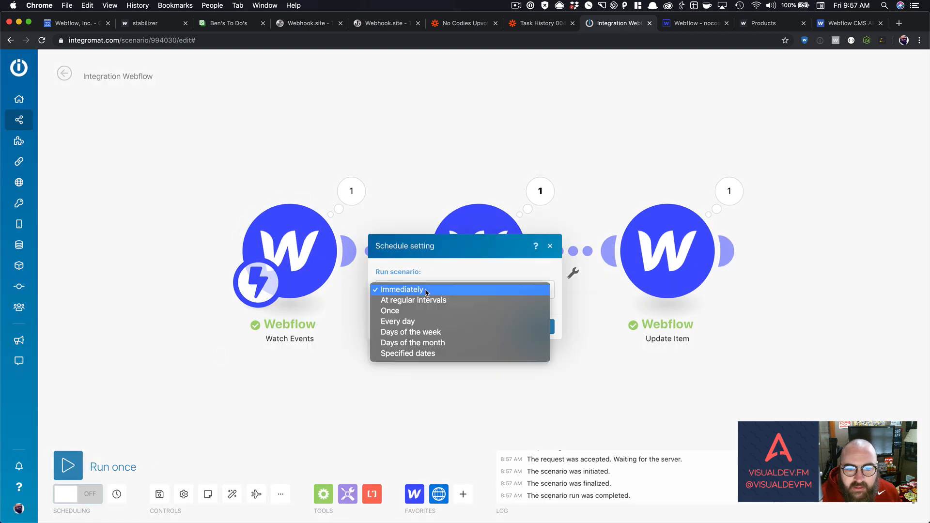
left_click(437, 271)
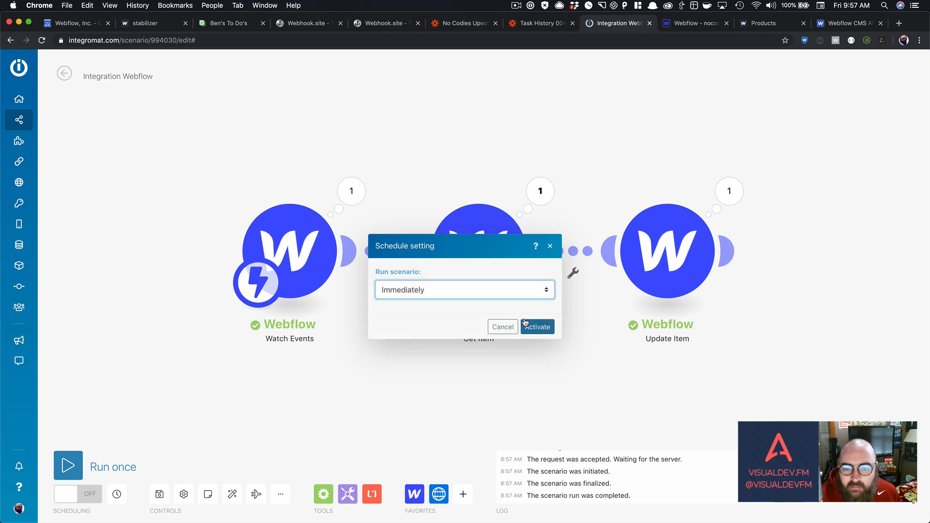
left_click(523, 327)
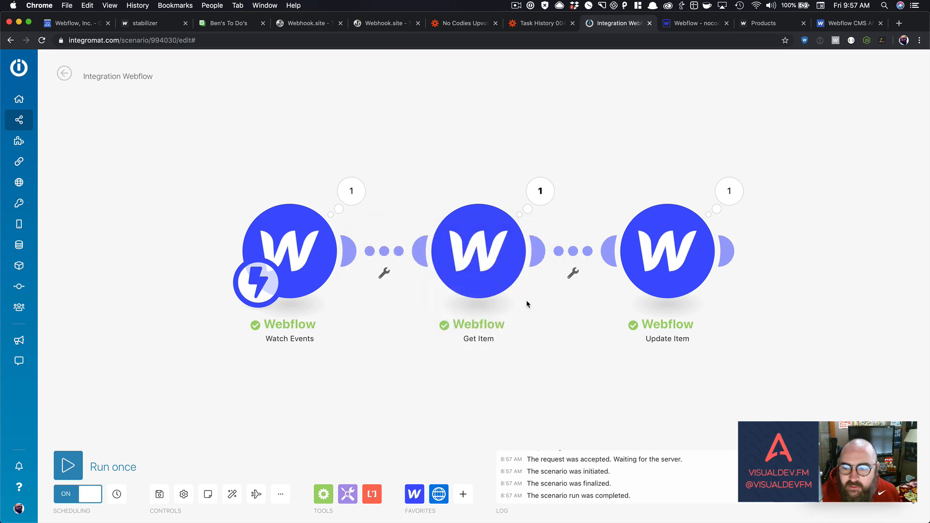
Step: Switch to the published nocodies Products page, reload it and vote for Ut Blanditiis Illum
left_click(791, 24)
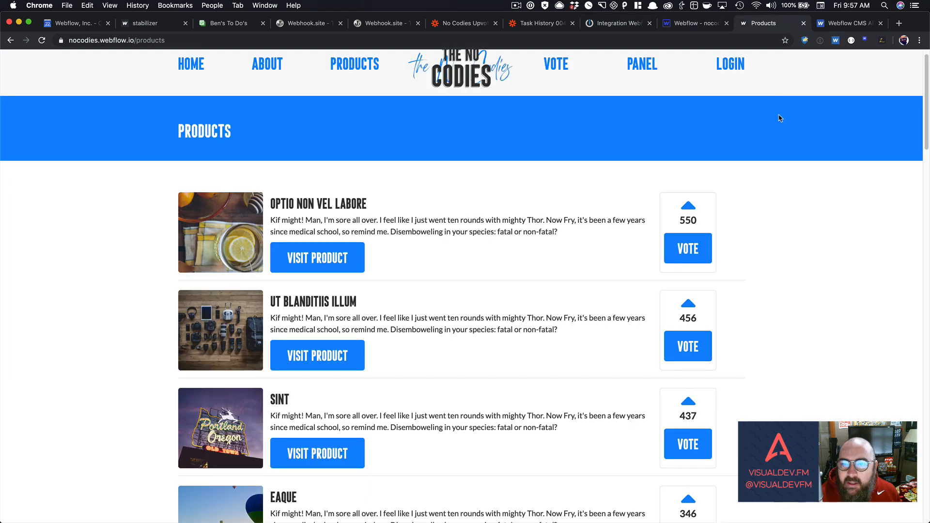
key("super+r")
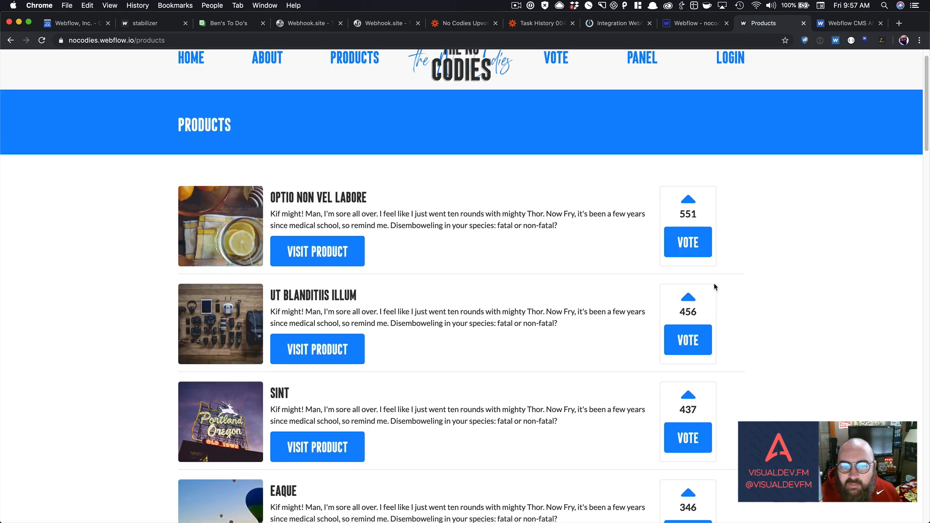
scroll(727, 290, "down", 2)
left_click(698, 307)
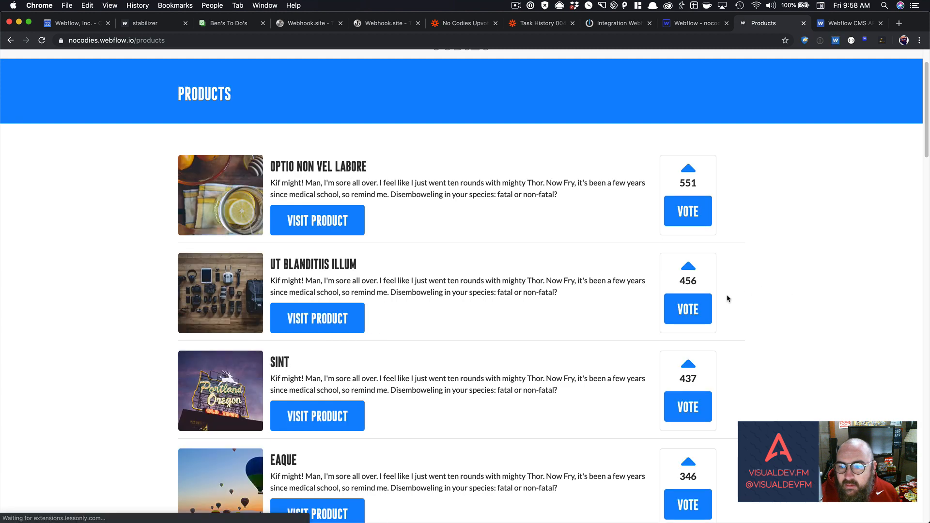
Step: Vote for Ut Blanditiis Illum again and for Sint on the published page, and check the vote counts in the product list
left_click(702, 309)
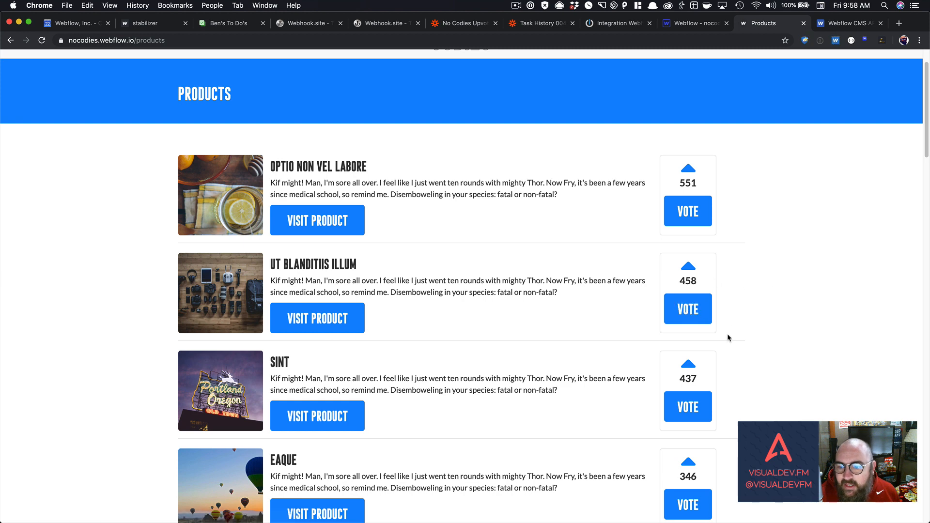
scroll(727, 339, "down", 1)
left_click(693, 370)
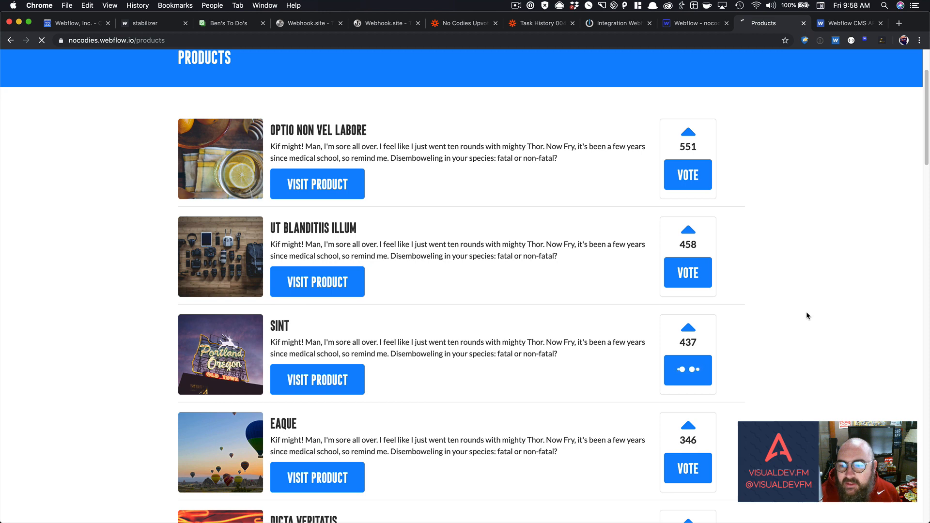
scroll(727, 301, "down", 2)
scroll(730, 290, "down", 1)
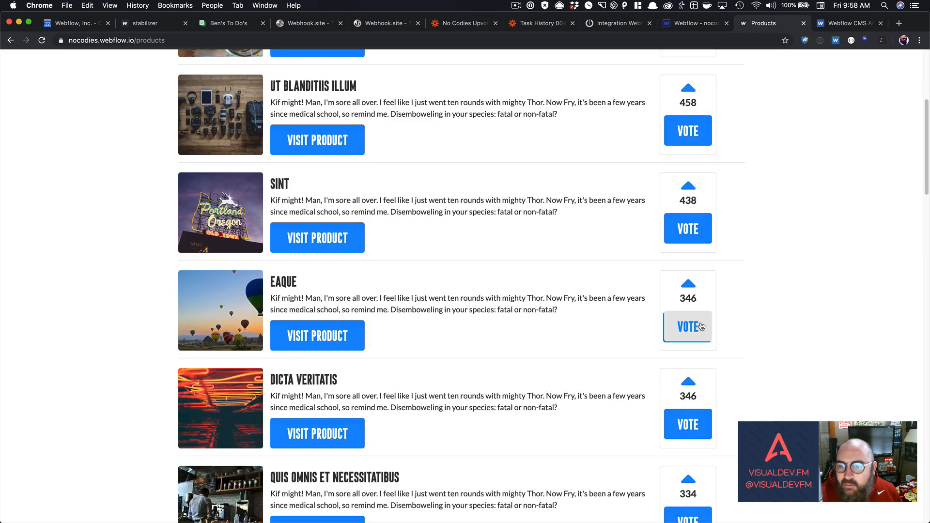
scroll(704, 184, "up", 5)
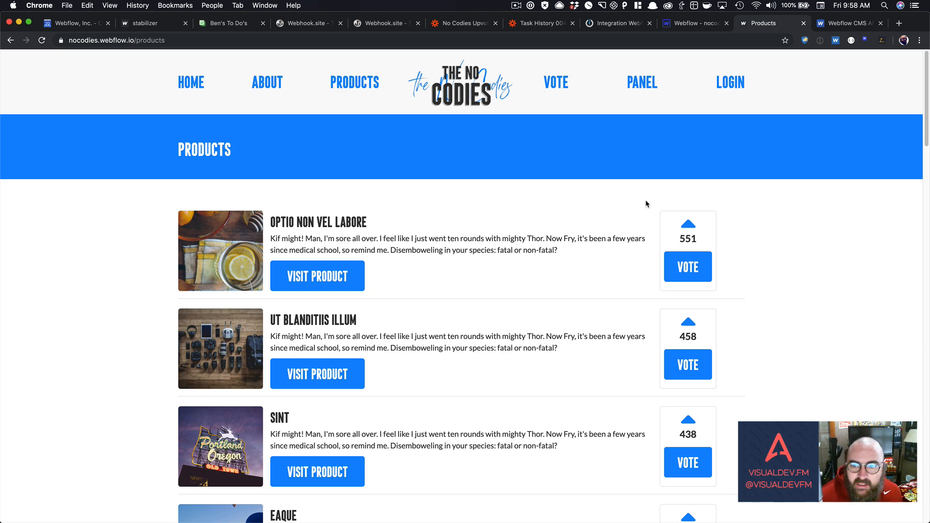
scroll(646, 200, "down", 3)
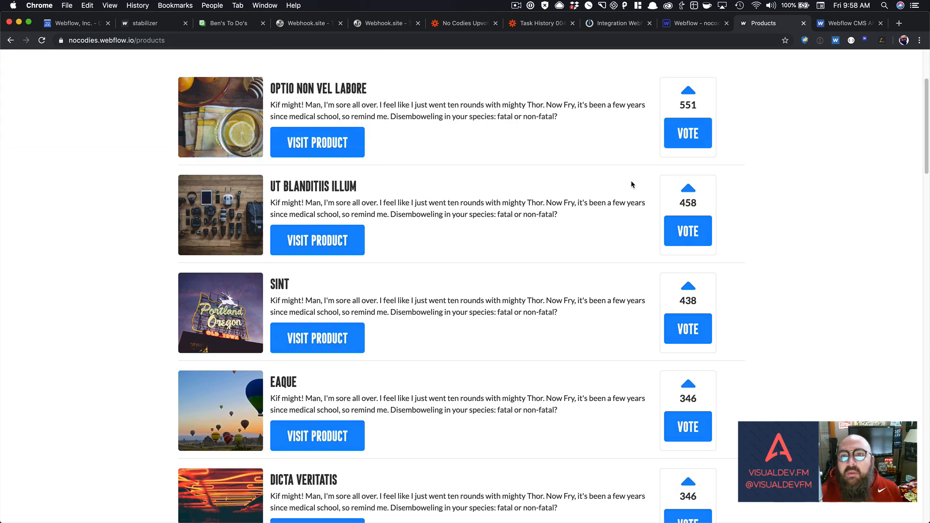
scroll(632, 182, "up", 3)
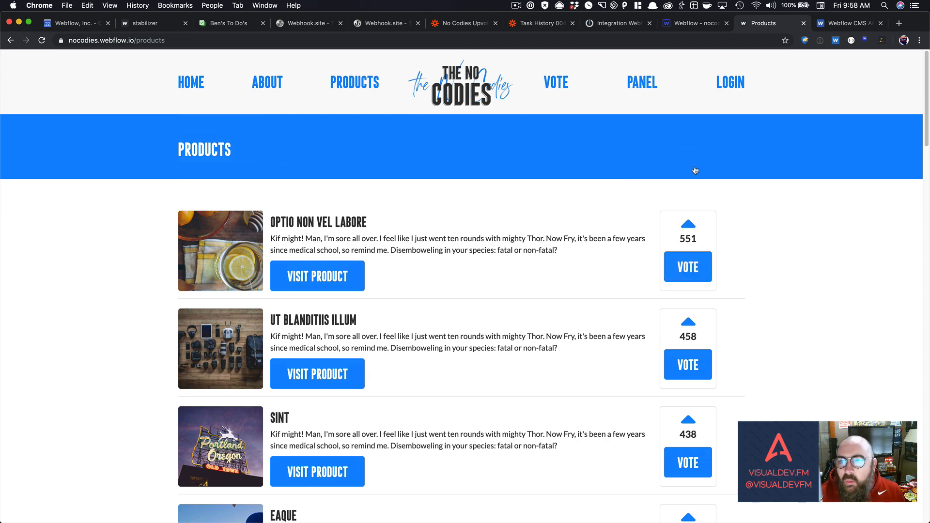
Step: Switch to the Webflow Designer and select the Vote Success form block to view its form settings
left_click(673, 26)
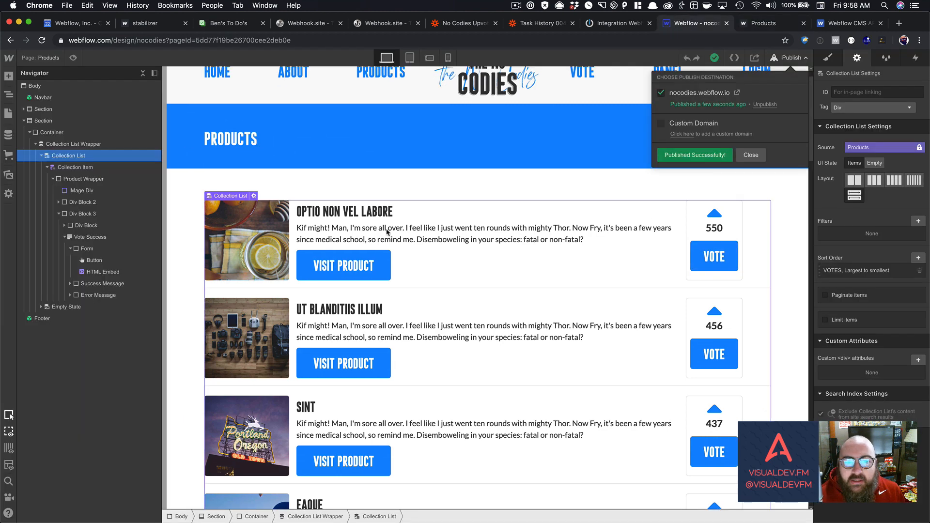
left_click(65, 236)
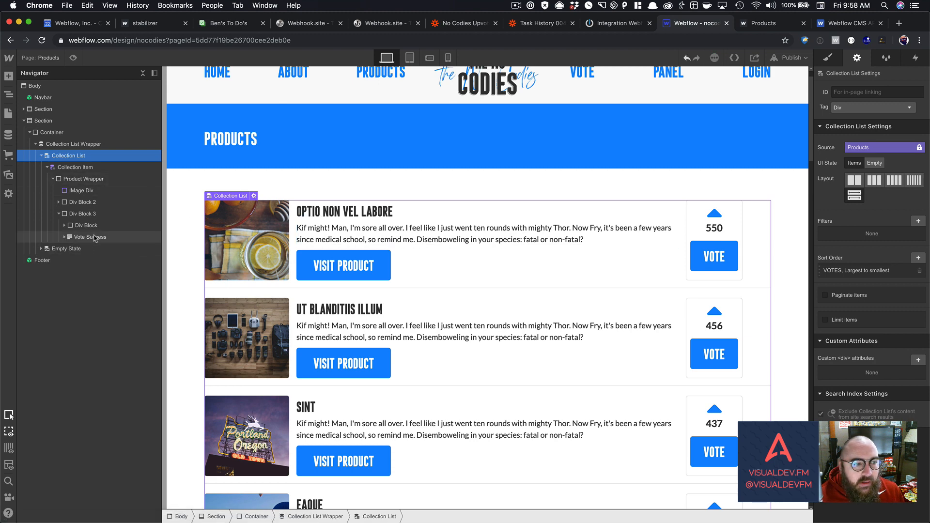
left_click(95, 237)
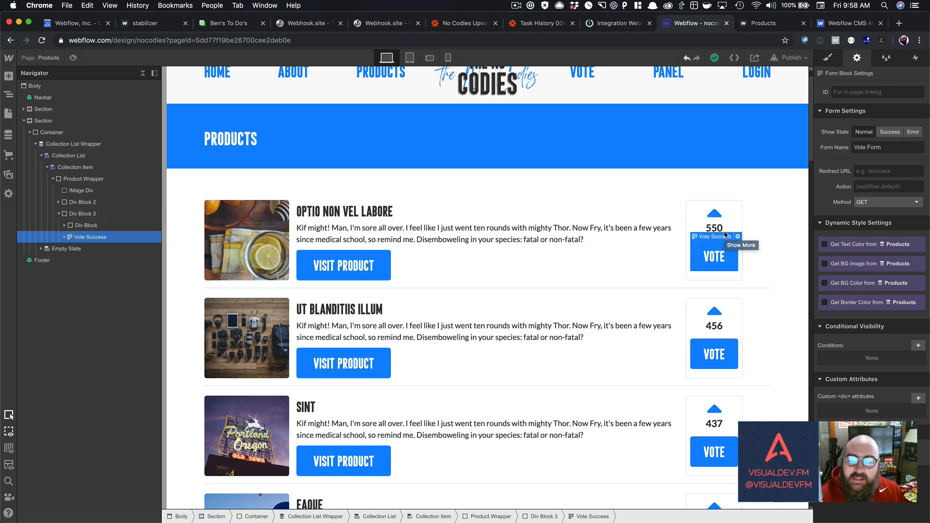
scroll(726, 236, "down", 1)
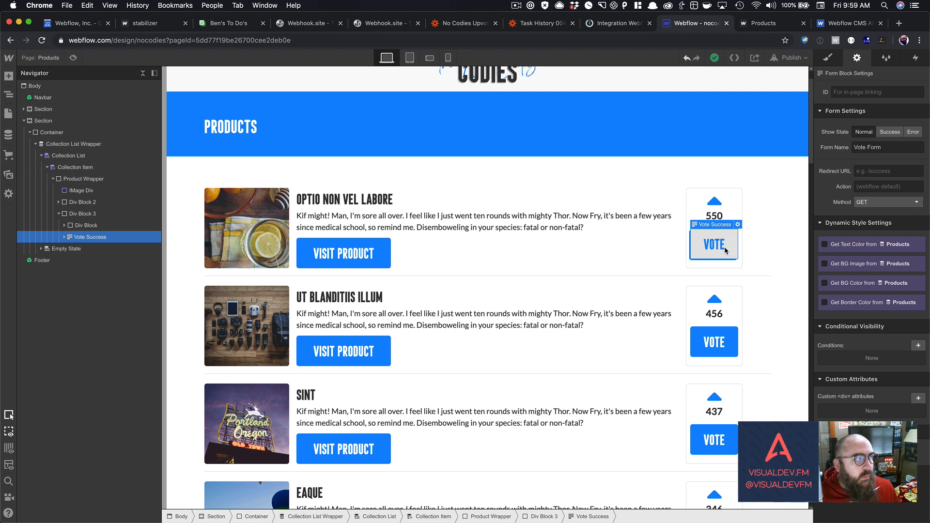
Step: Select the first product's Product Wrapper and look over the vote boxes in the product list
left_click(775, 234)
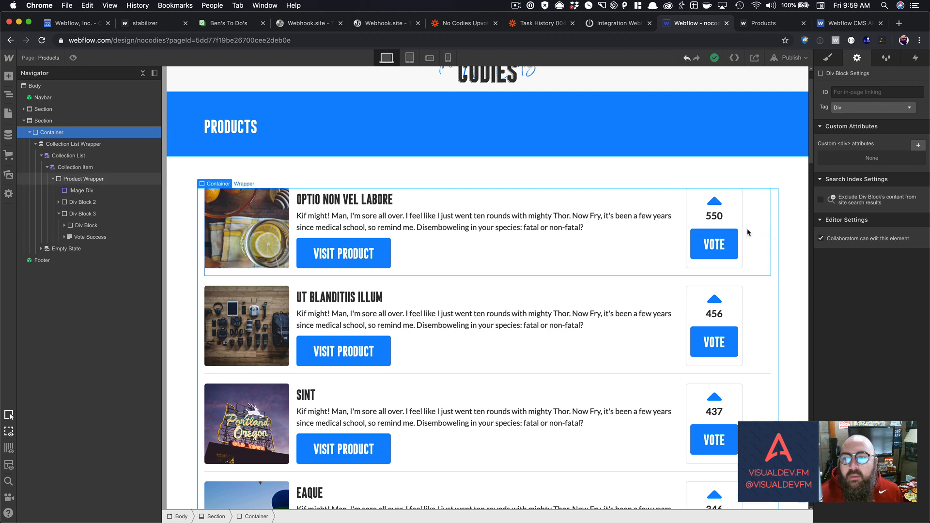
left_click(759, 234)
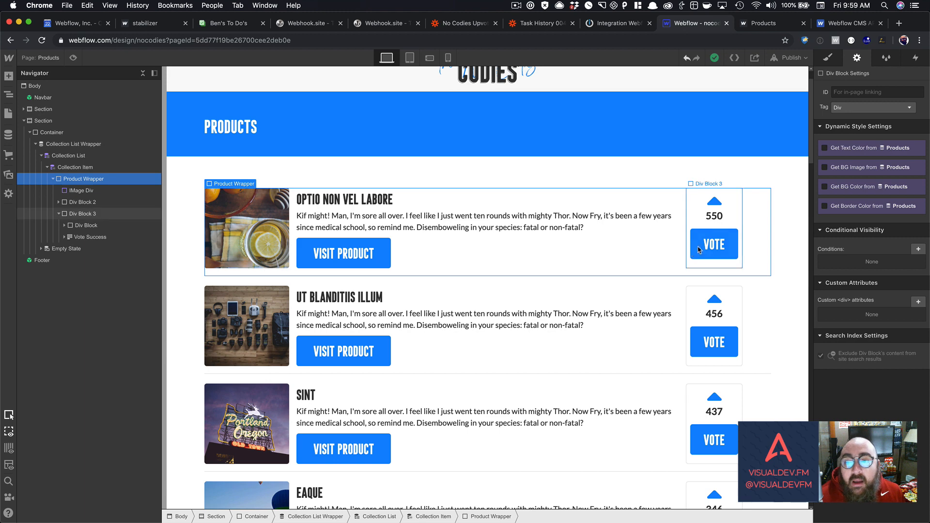
scroll(740, 241, "down", 2)
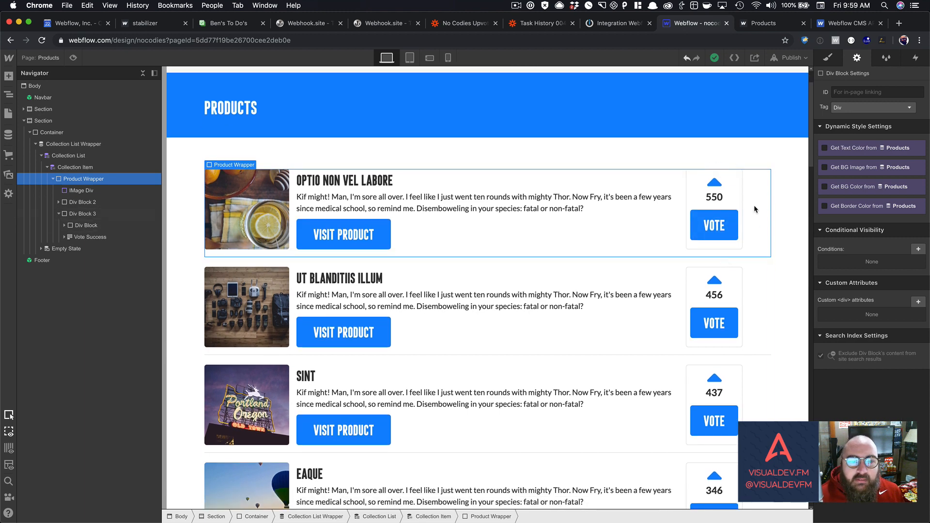
scroll(592, 315, "down", 2)
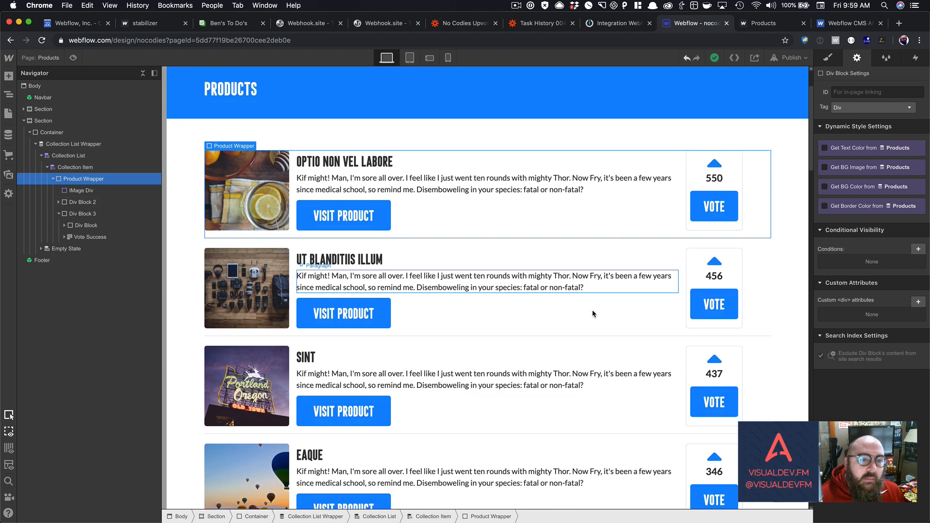
scroll(592, 313, "down", 4)
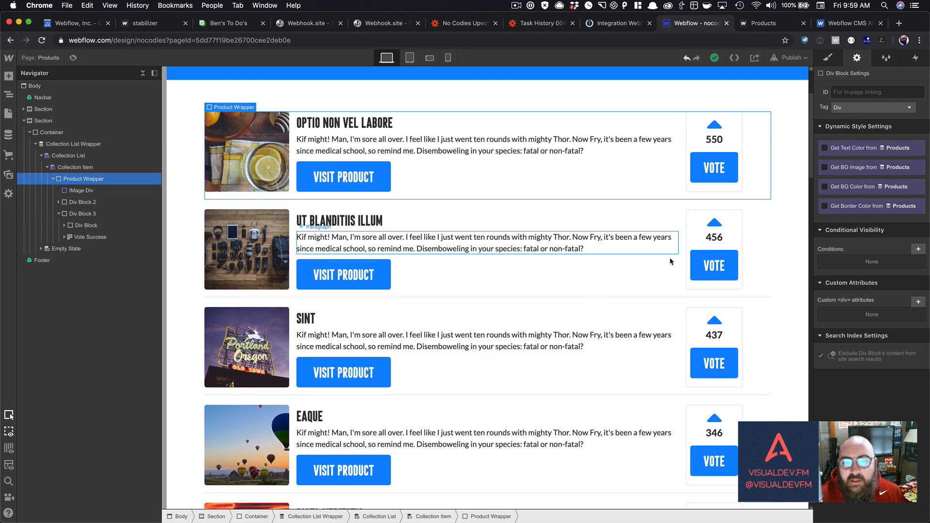
scroll(670, 258, "down", 4)
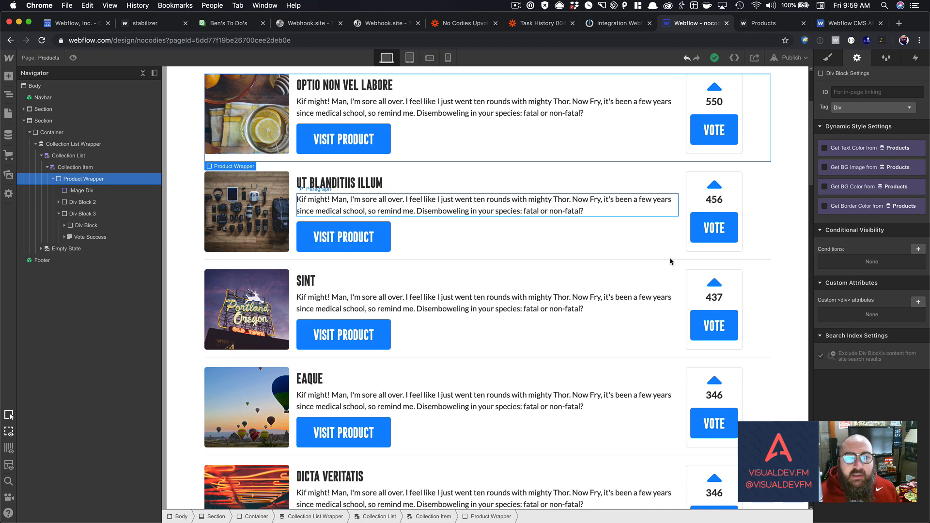
scroll(671, 259, "up", 15)
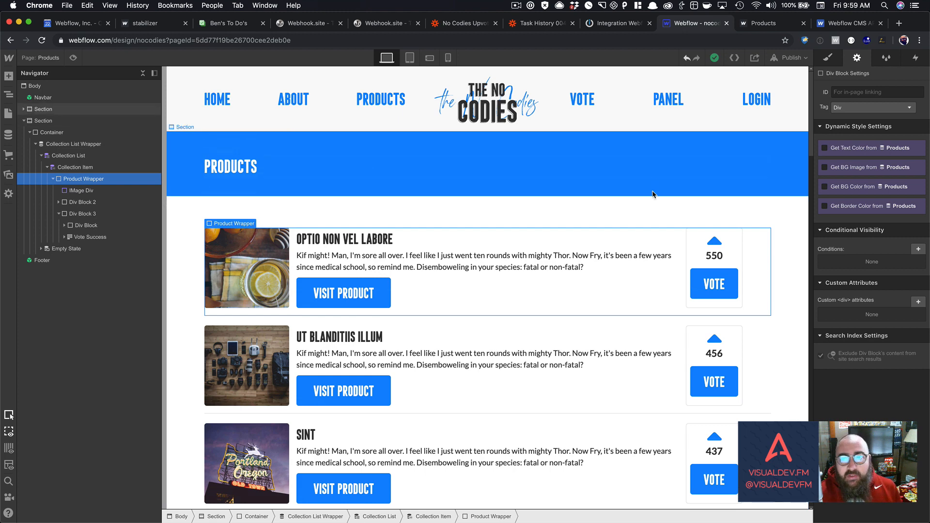
Step: Open Medium in a new browser tab and open the article "Create CRUD Application in Express JS"
left_click(899, 23)
type("mediu")
key("Return")
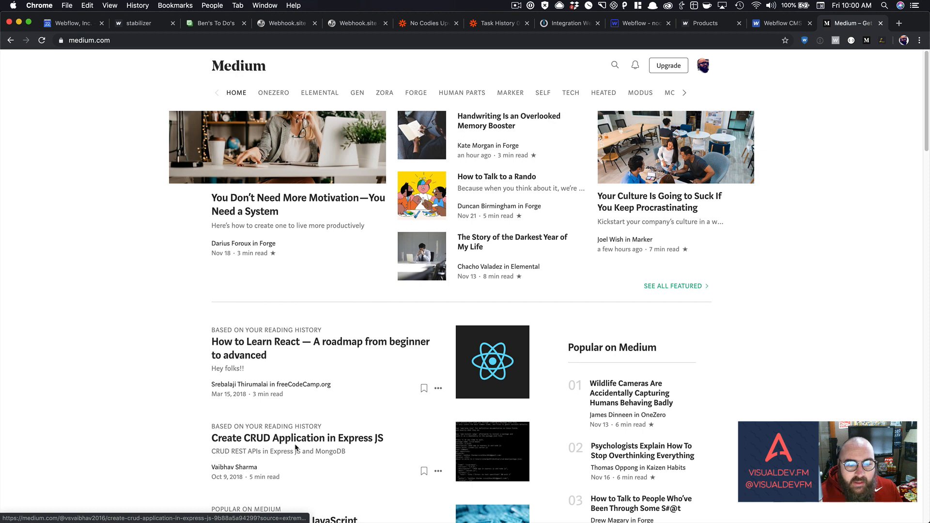
left_click(298, 441)
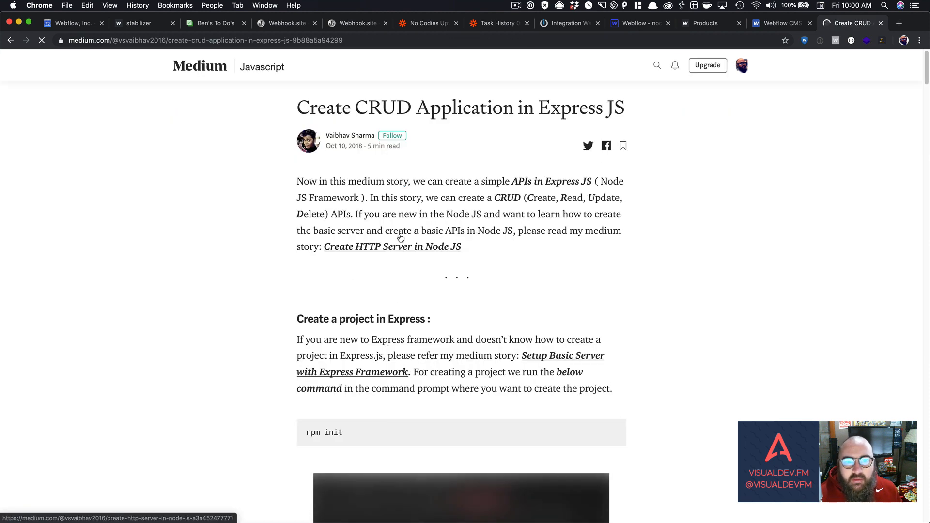
Step: Clap three times for the Medium article from the npm init section
scroll(401, 237, "down", 5)
scroll(401, 237, "down", 5)
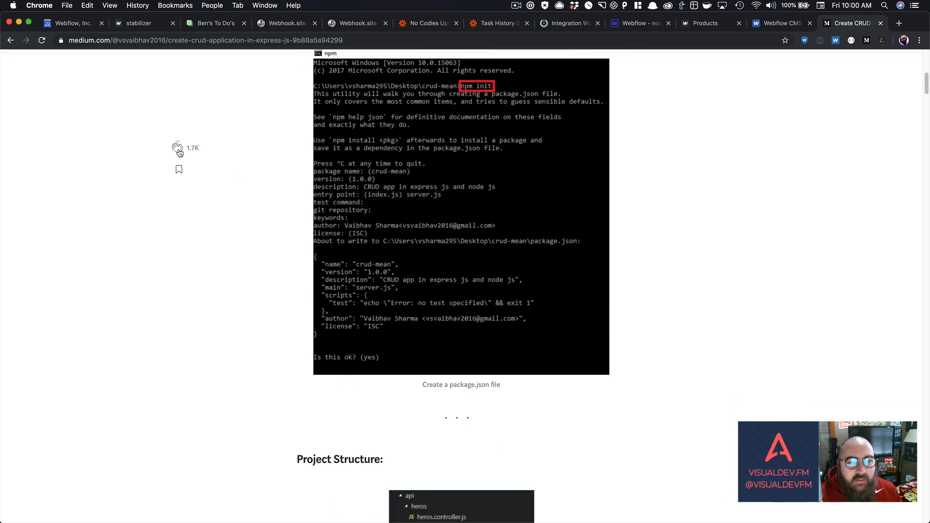
left_click(178, 150)
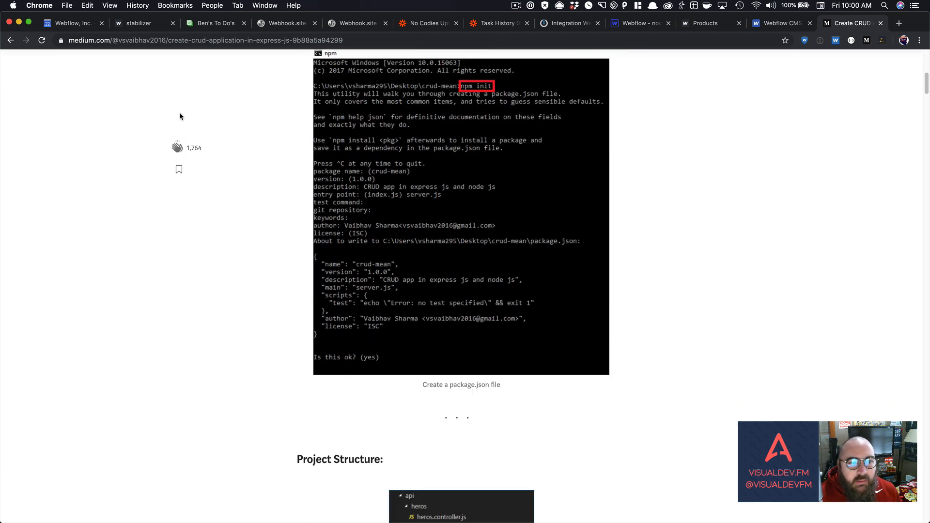
left_click(178, 147)
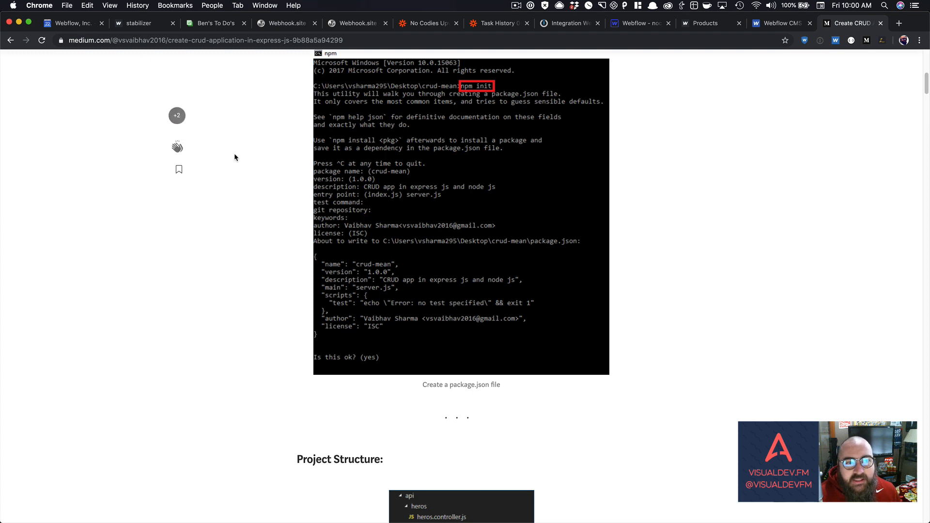
left_click(179, 150)
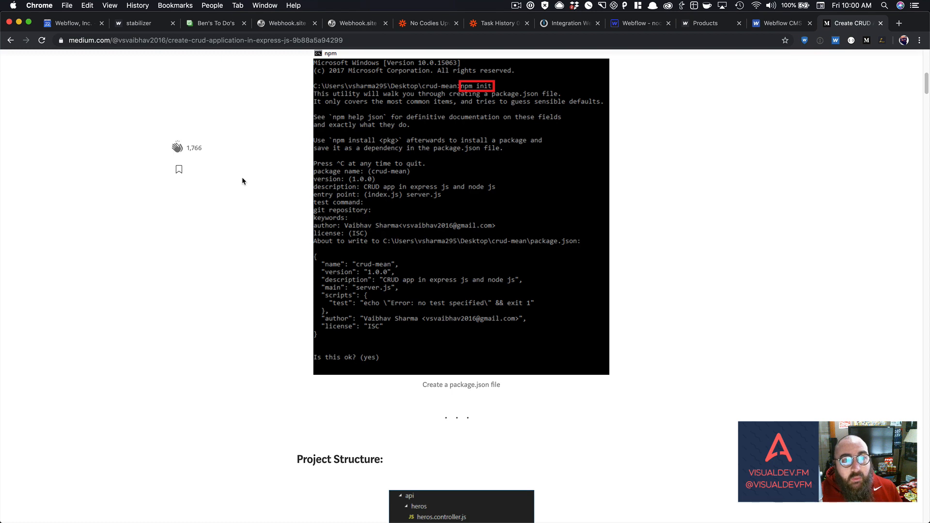
Step: Go further down the article to the Creating Heros Model section and add more claps
scroll(242, 180, "down", 10)
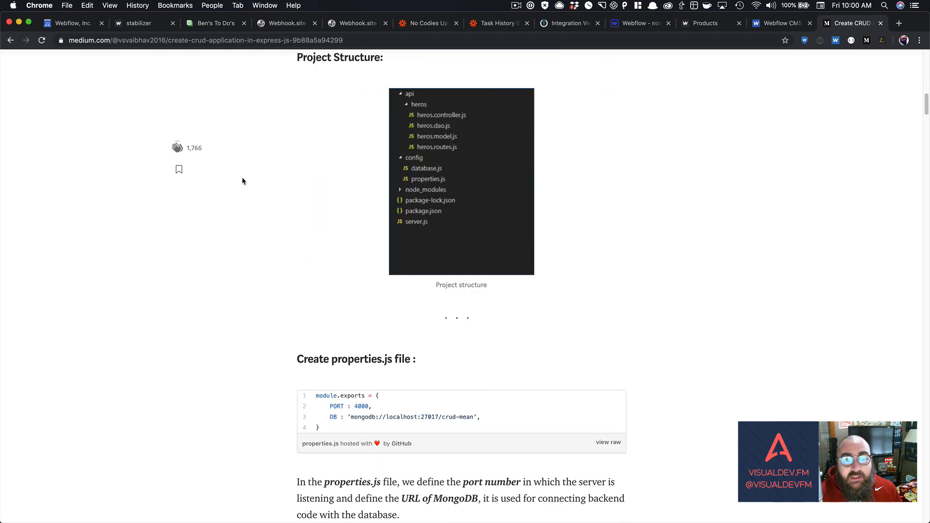
scroll(242, 180, "down", 5)
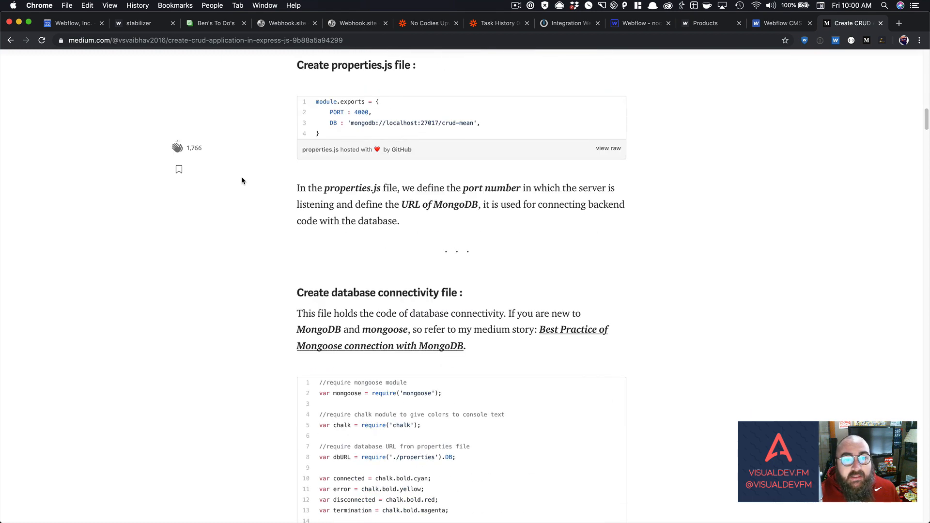
scroll(242, 181, "down", 10)
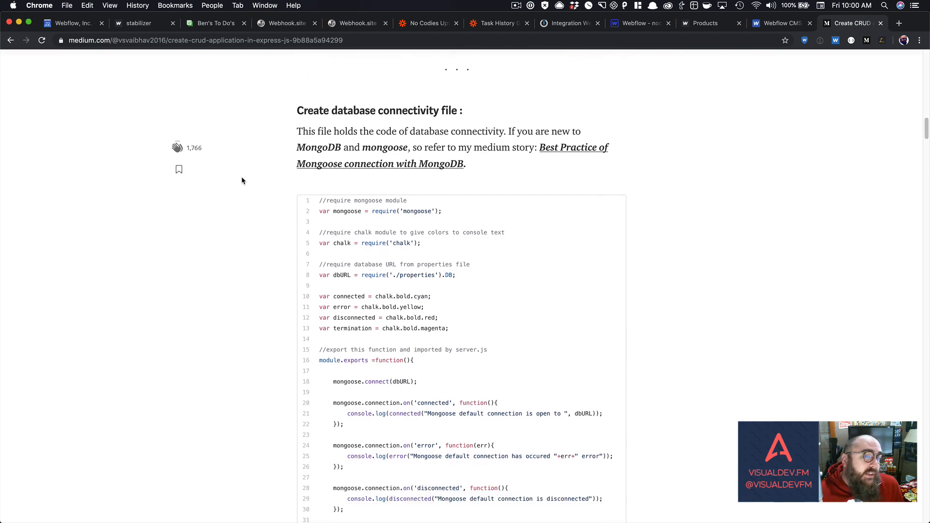
scroll(242, 180, "down", 15)
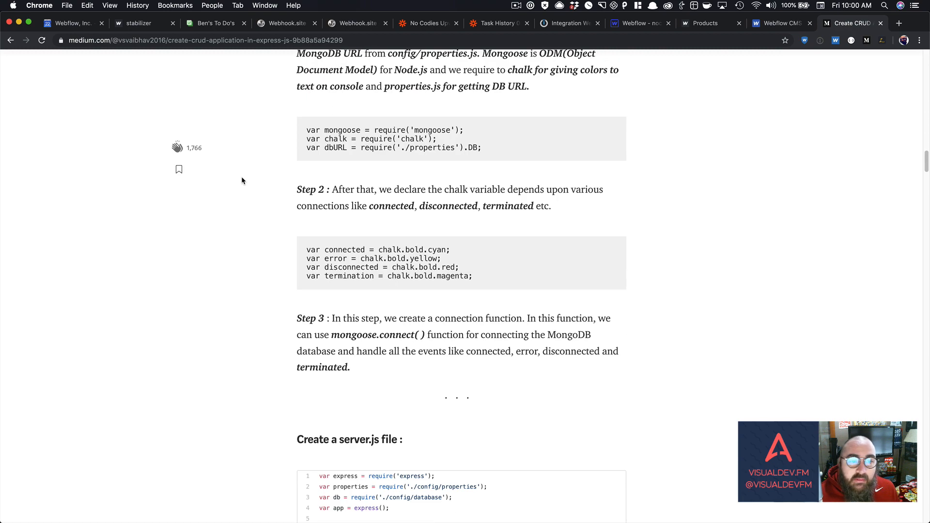
scroll(242, 181, "down", 4)
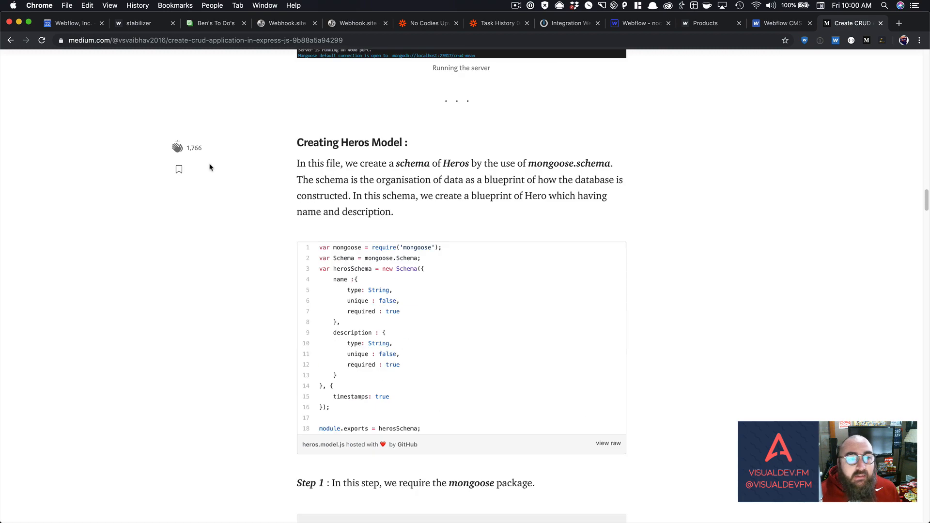
left_click(176, 147)
left_click(177, 148)
left_click(177, 148)
left_click(177, 147)
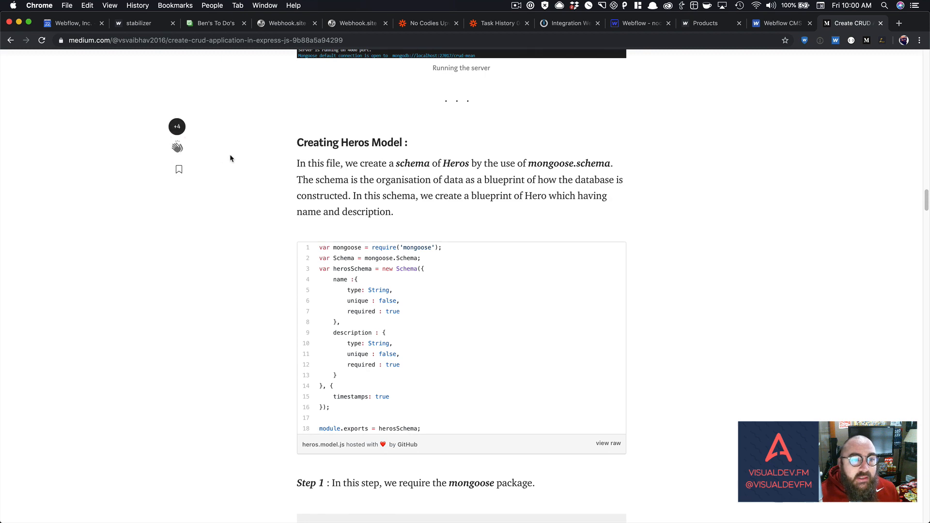
left_click(176, 148)
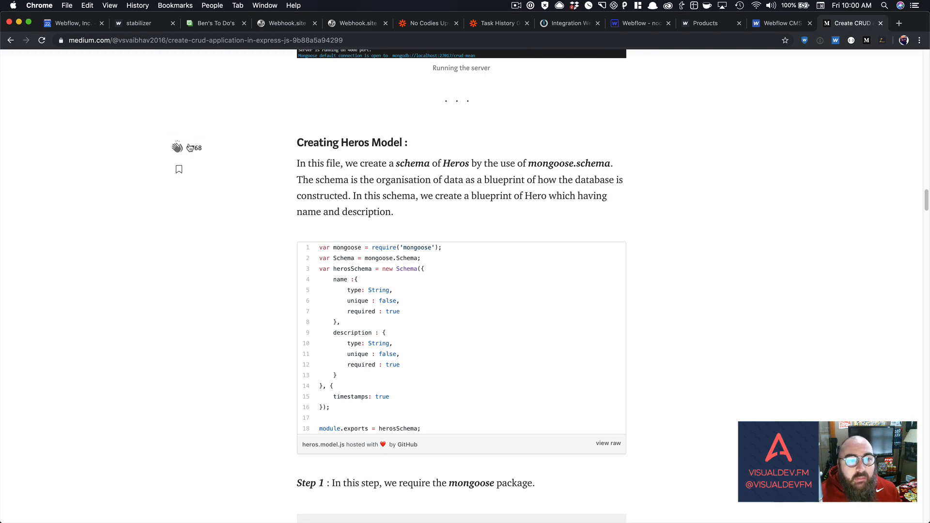
Step: Look through the article's remaining sections and back up to its beginning, watching the clap counter beside the text
scroll(241, 182, "down", 6)
scroll(241, 182, "down", 15)
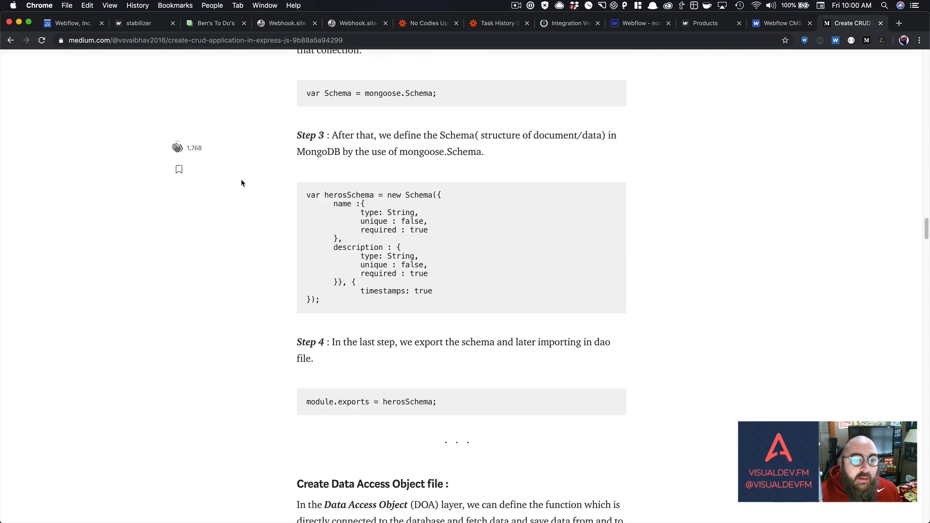
scroll(241, 183, "down", 15)
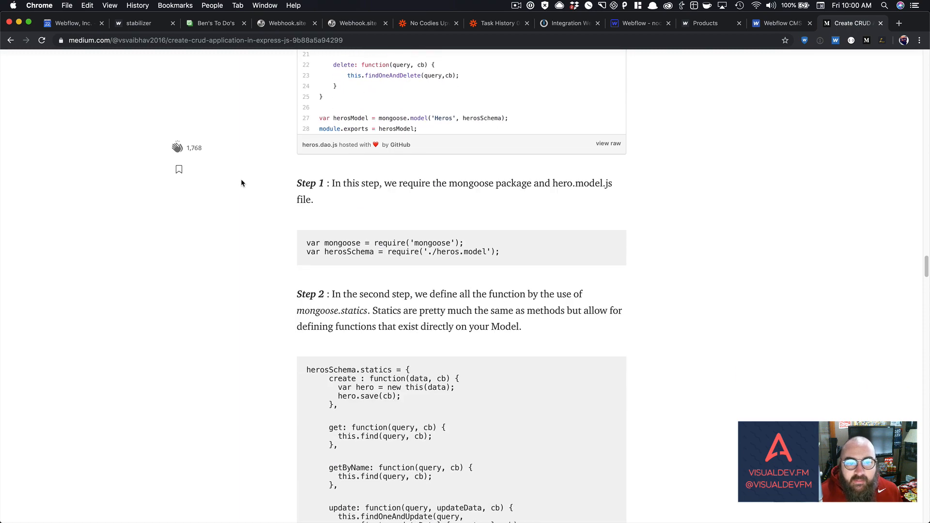
scroll(241, 183, "up", 20)
scroll(241, 183, "up", 20)
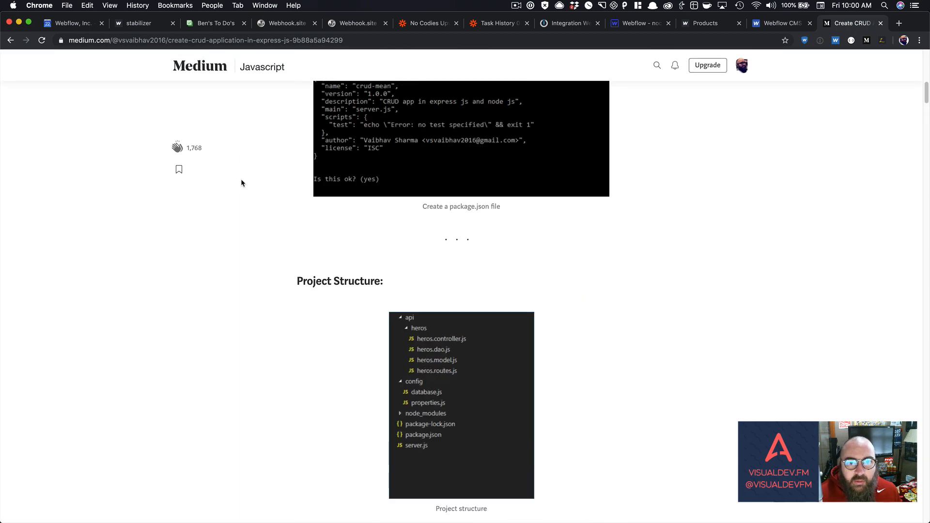
scroll(241, 183, "down", 4)
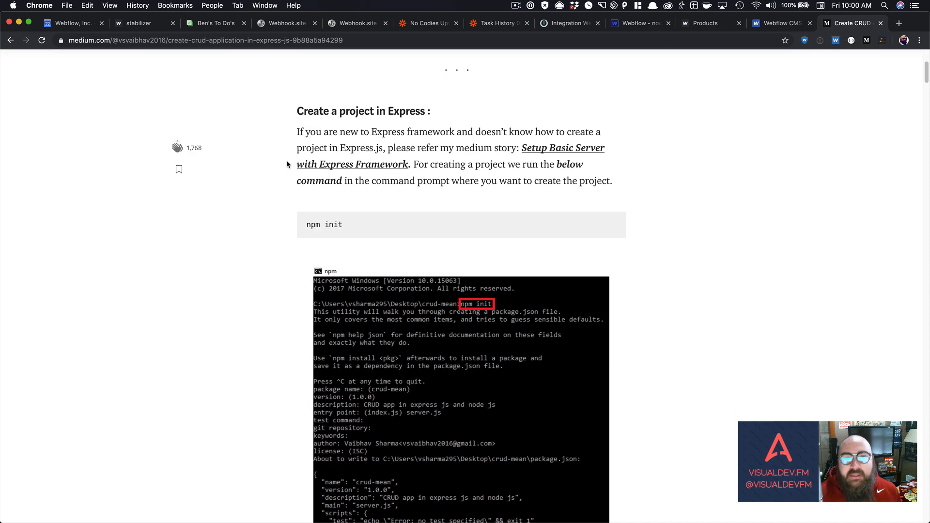
scroll(292, 162, "up", 4)
scroll(453, 162, "down", 3)
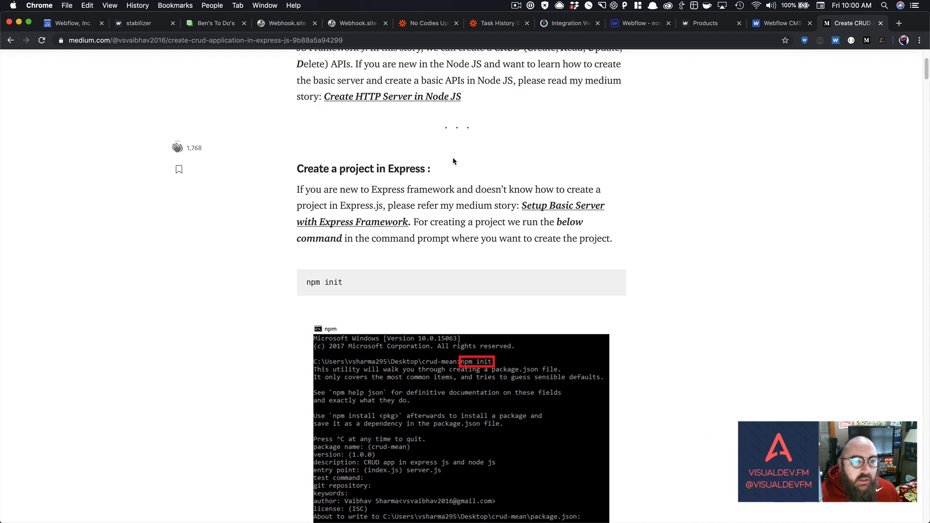